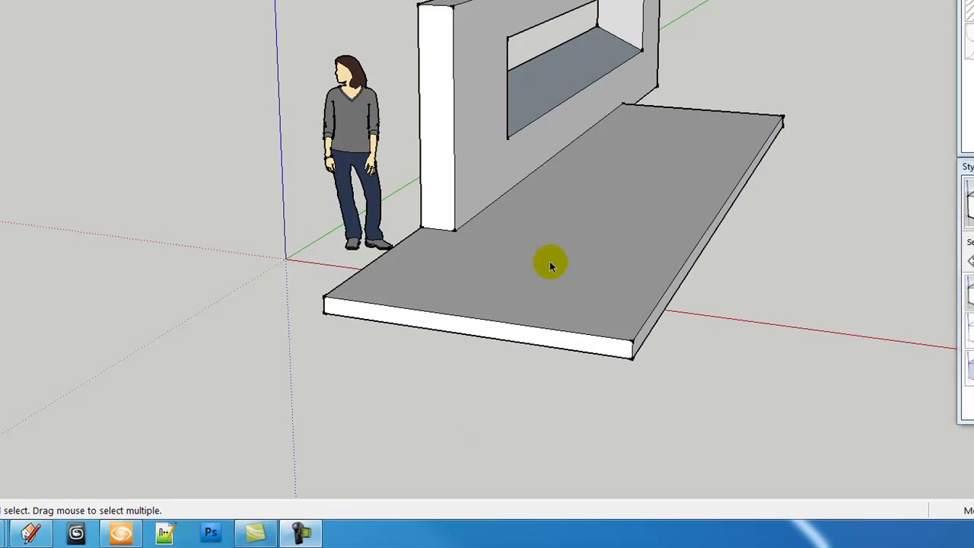
Delete the human scale figure standing next to the wall near the origin
{"action": "mouse_move", "coordinate": [554, 253]}
{"action": "middle_mouse_down"}
{"action": "mouse_move", "coordinate": [521, 226]}
{"action": "mouse_move", "coordinate": [522, 238]}
{"action": "middle_mouse_up"}
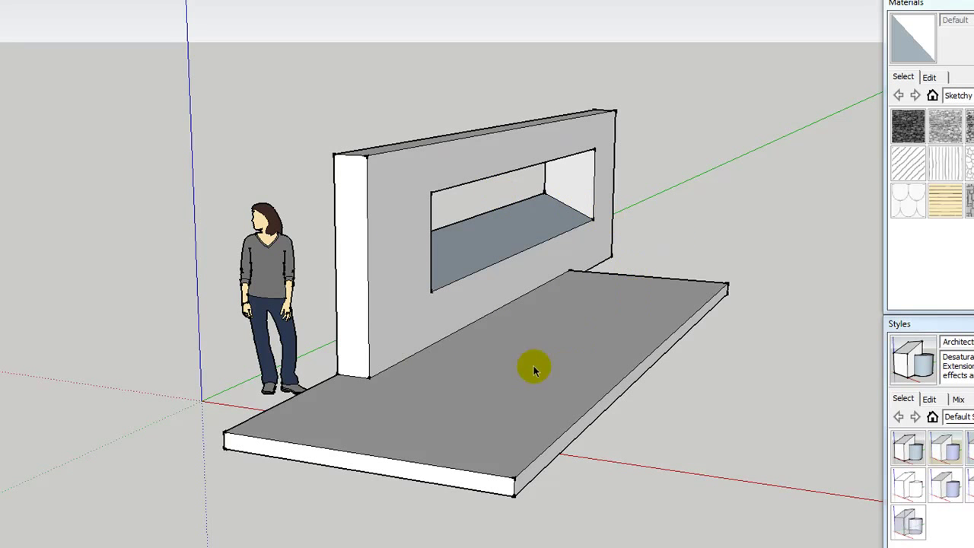
{"action": "middle_click_drag", "start_coordinate": [395, 288], "coordinate": [367, 278]}
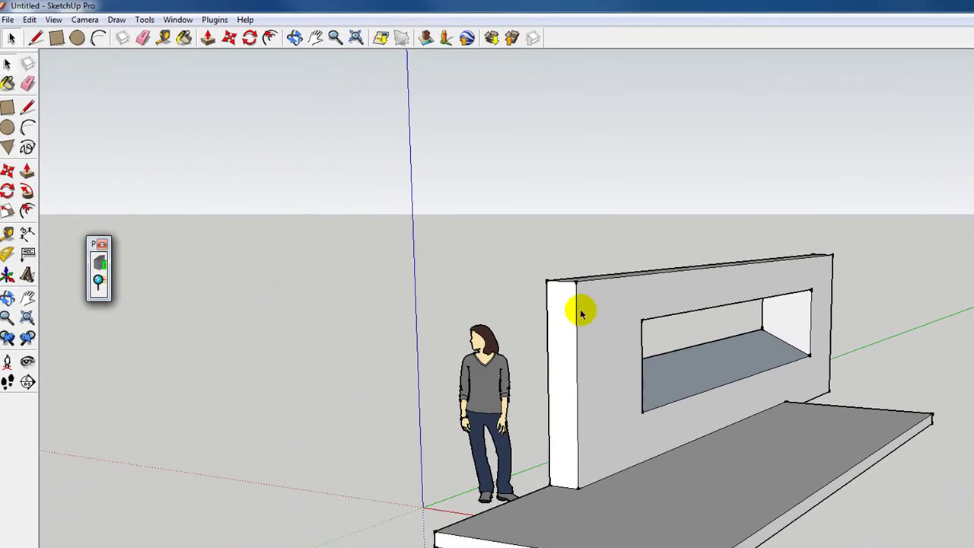
{"action": "left_click", "coordinate": [362, 335]}
{"action": "key", "text": "Delete"}
{"action": "middle_click_drag", "start_coordinate": [692, 437], "coordinate": [696, 495]}
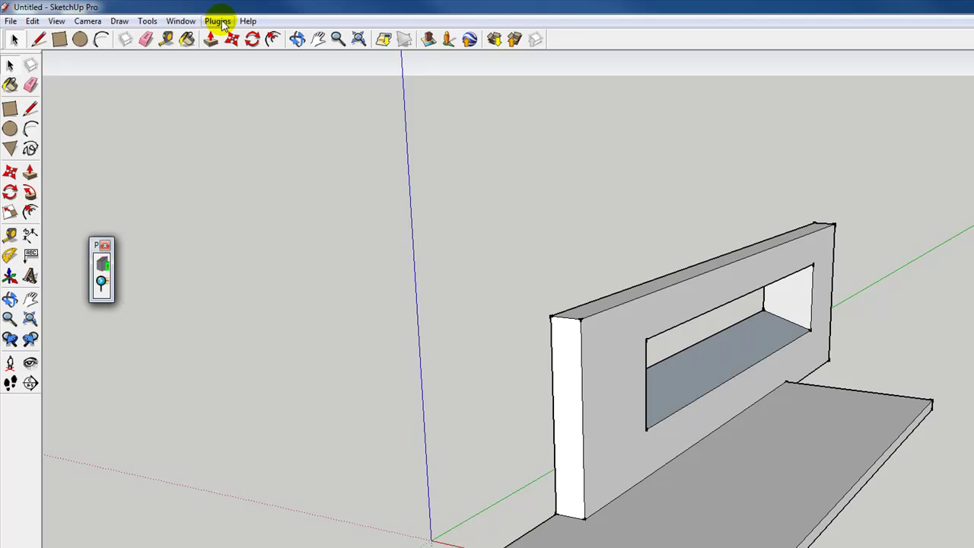
Review the PlayUp plugin's commands and move its floating palette slightly upward, clear of the model
{"action": "left_click", "coordinate": [219, 22]}
{"action": "mouse_move", "coordinate": [225, 42]}
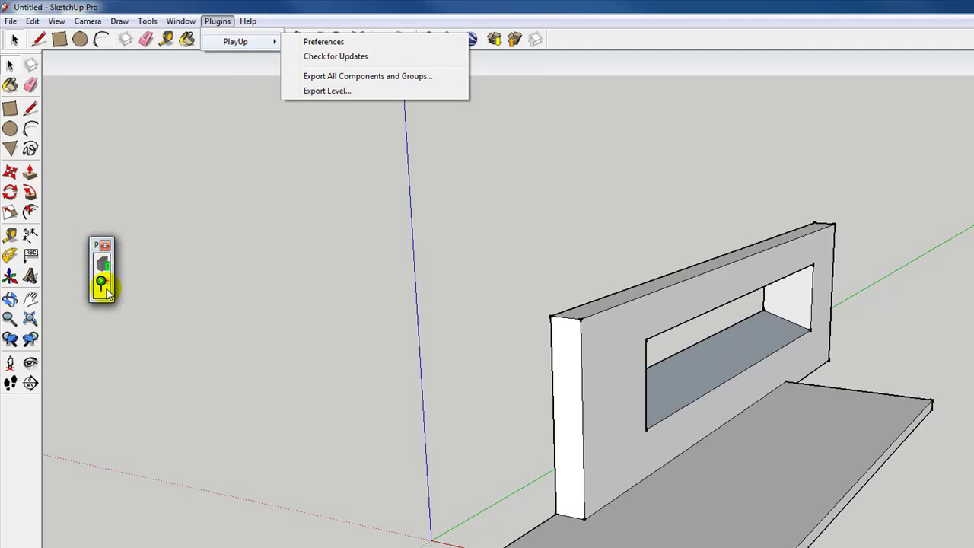
{"action": "left_click", "coordinate": [100, 242]}
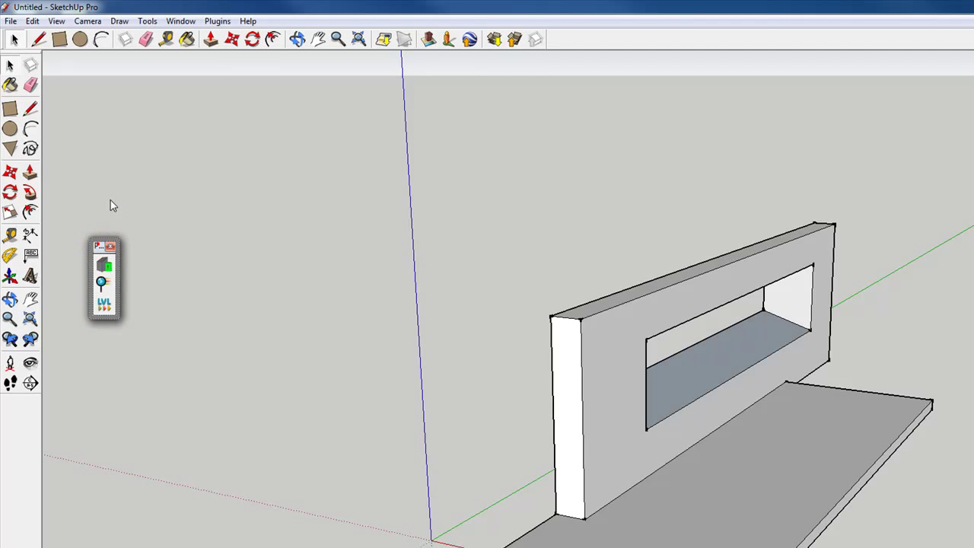
{"action": "left_click_drag", "start_coordinate": [99, 244], "coordinate": [111, 200]}
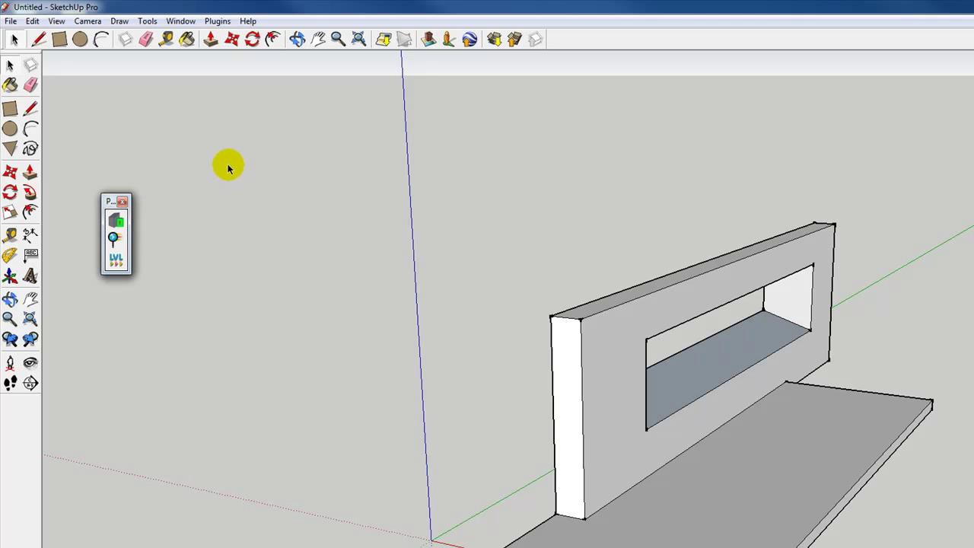
Examine the front and back face shading of the wall, the floor slab and the opening's bottom face
{"action": "mouse_move", "coordinate": [695, 354]}
{"action": "middle_mouse_down"}
{"action": "mouse_move", "coordinate": [672, 343]}
{"action": "mouse_move", "coordinate": [616, 252]}
{"action": "mouse_move", "coordinate": [684, 360]}
{"action": "middle_mouse_up"}
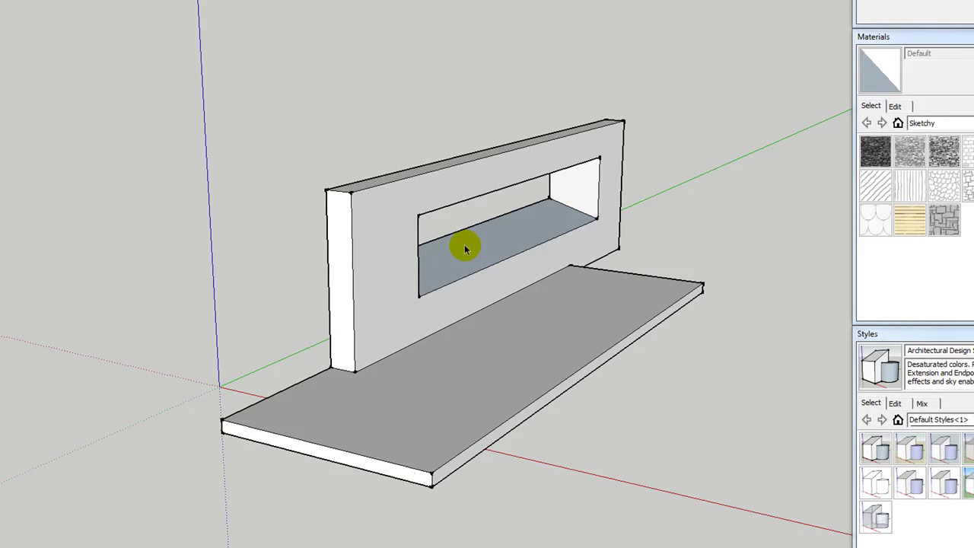
{"action": "left_click", "coordinate": [386, 220]}
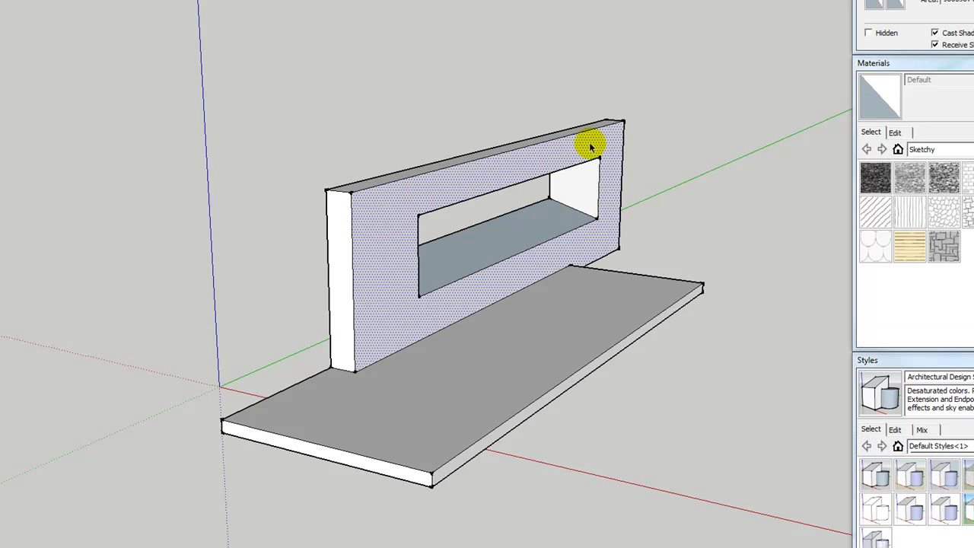
{"action": "left_click", "coordinate": [460, 370]}
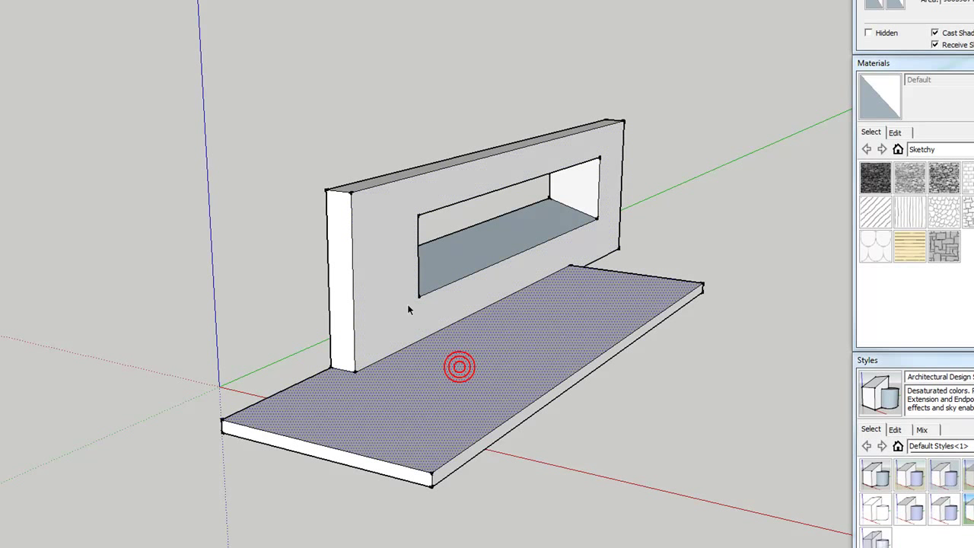
{"action": "left_click", "coordinate": [477, 258]}
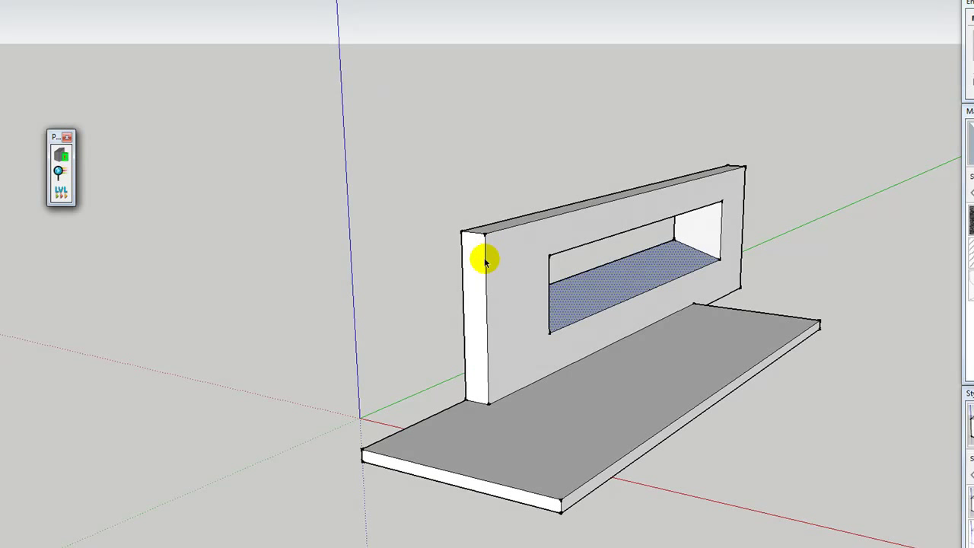
{"action": "left_click", "coordinate": [422, 304]}
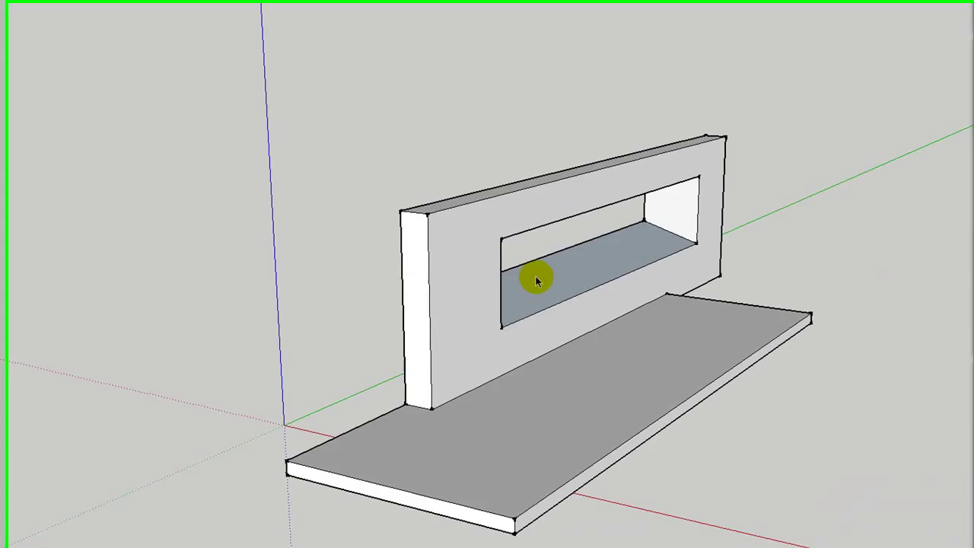
{"action": "mouse_move", "coordinate": [537, 281]}
{"action": "middle_mouse_down"}
{"action": "mouse_move", "coordinate": [337, 291]}
{"action": "mouse_move", "coordinate": [347, 347]}
{"action": "mouse_move", "coordinate": [428, 306]}
{"action": "mouse_move", "coordinate": [464, 235]}
{"action": "mouse_move", "coordinate": [506, 235]}
{"action": "mouse_move", "coordinate": [563, 275]}
{"action": "middle_mouse_up"}
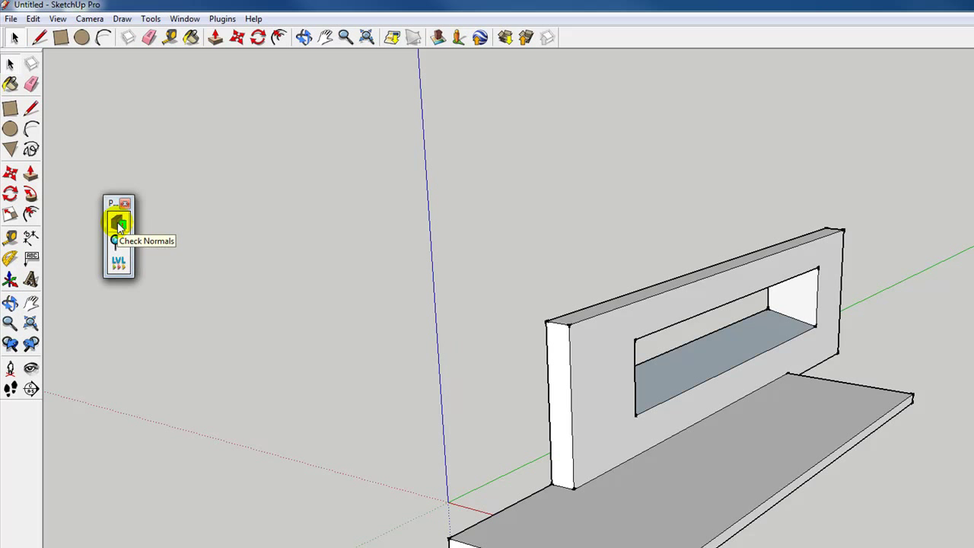
Reverse the opening's bottom face so its front side faces outward, using the PlayUp Check Normals display
{"action": "left_click", "coordinate": [120, 224]}
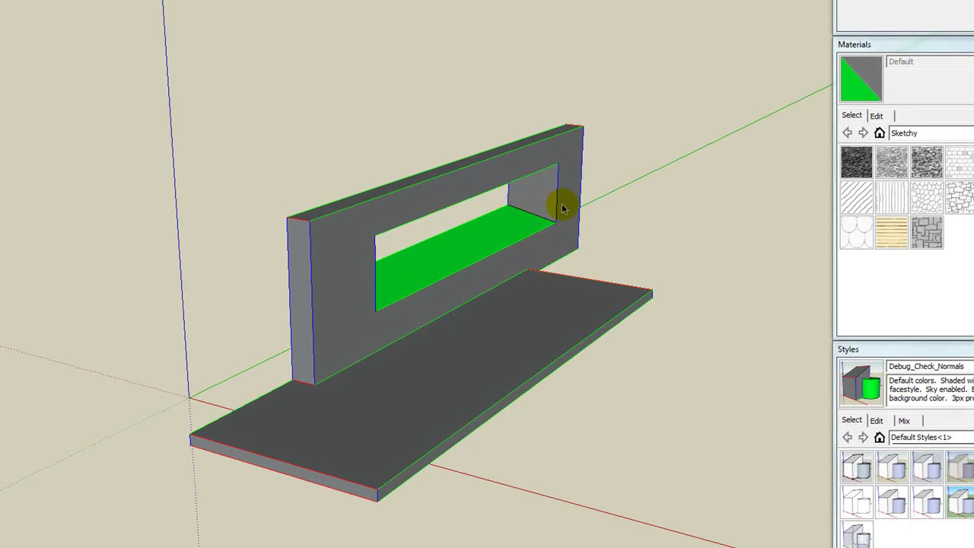
{"action": "mouse_move", "coordinate": [583, 272]}
{"action": "middle_mouse_down"}
{"action": "mouse_move", "coordinate": [537, 259]}
{"action": "mouse_move", "coordinate": [474, 217]}
{"action": "mouse_move", "coordinate": [579, 290]}
{"action": "middle_mouse_up"}
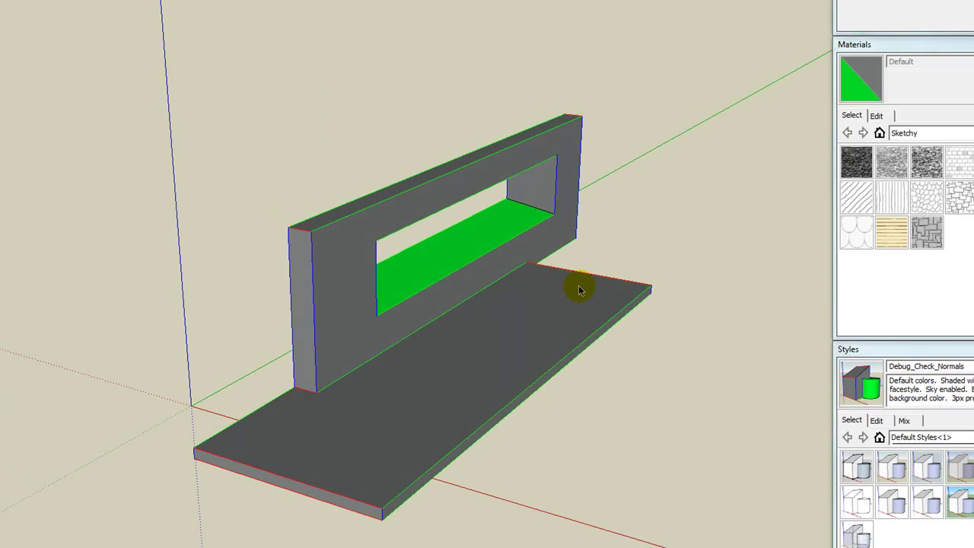
{"action": "right_click", "coordinate": [447, 250]}
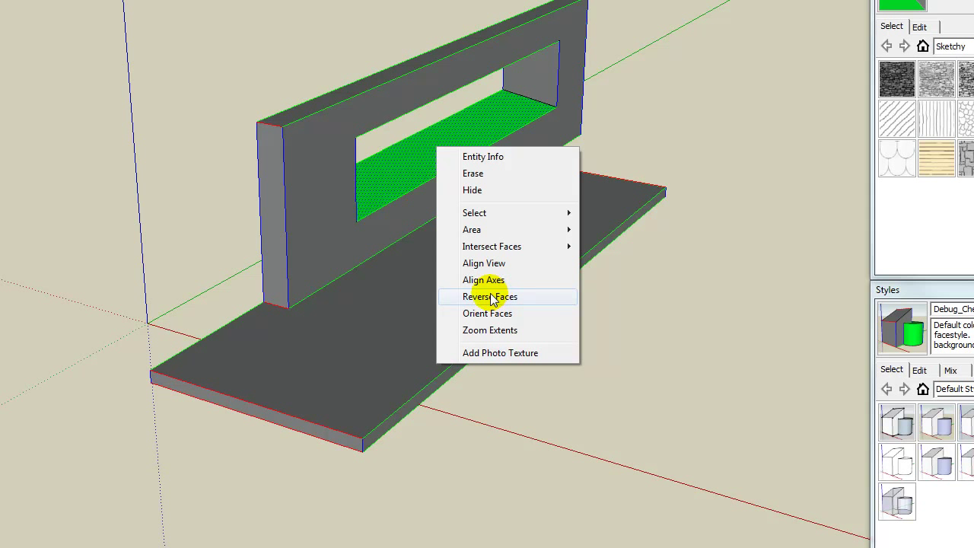
{"action": "left_click", "coordinate": [502, 297]}
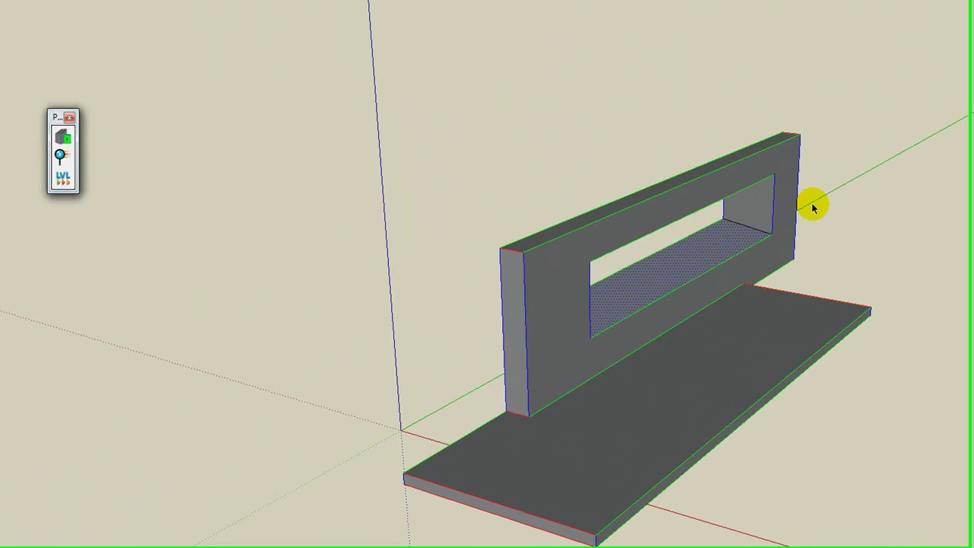
{"action": "left_click", "coordinate": [72, 143]}
Turn all the connected wall and slab geometry into a component whose name is a surname prefix followed by "_box_01"
{"action": "mouse_move", "coordinate": [437, 206]}
{"action": "middle_mouse_down"}
{"action": "mouse_move", "coordinate": [446, 209]}
{"action": "mouse_move", "coordinate": [439, 182]}
{"action": "mouse_move", "coordinate": [445, 194]}
{"action": "middle_mouse_up"}
{"action": "scroll", "coordinate": [441, 201], "scroll_direction": "up", "scroll_amount": 2}
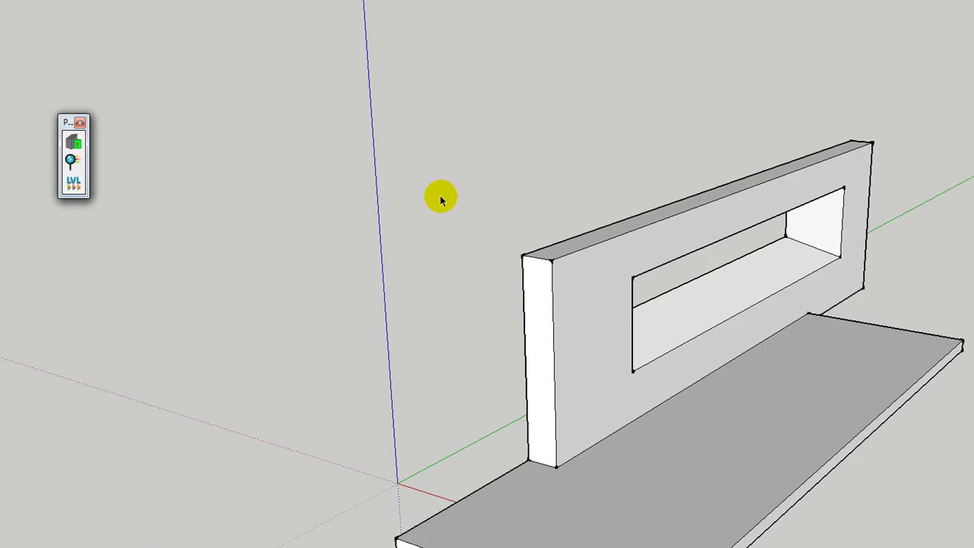
{"action": "scroll", "coordinate": [561, 239], "scroll_direction": "down", "scroll_amount": 1}
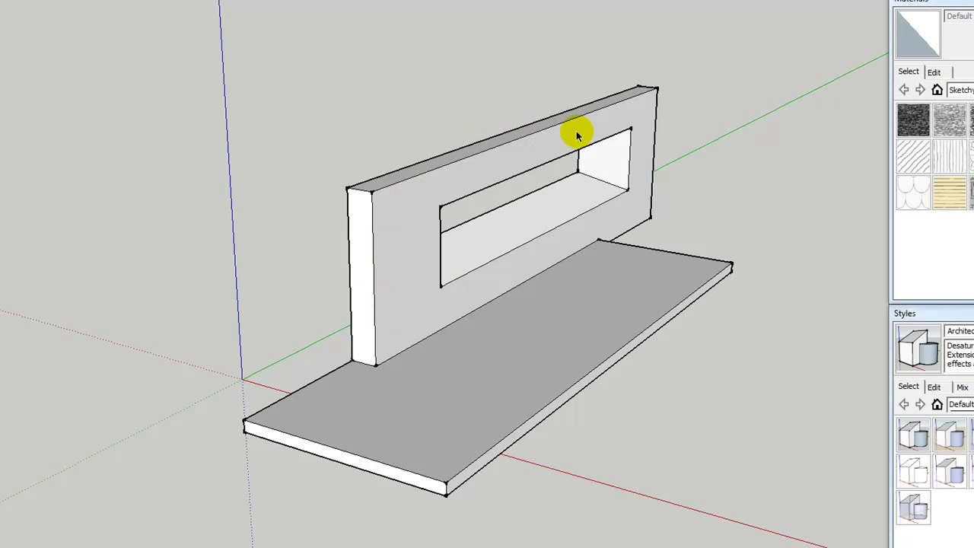
{"action": "left_click", "coordinate": [411, 262]}
{"action": "triple_click", "coordinate": [411, 263]}
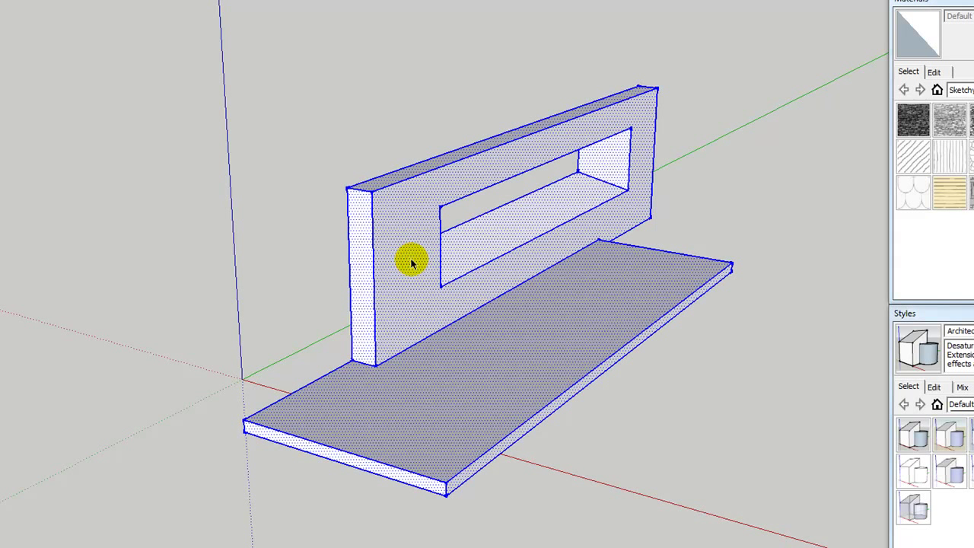
{"action": "key", "text": "g"}
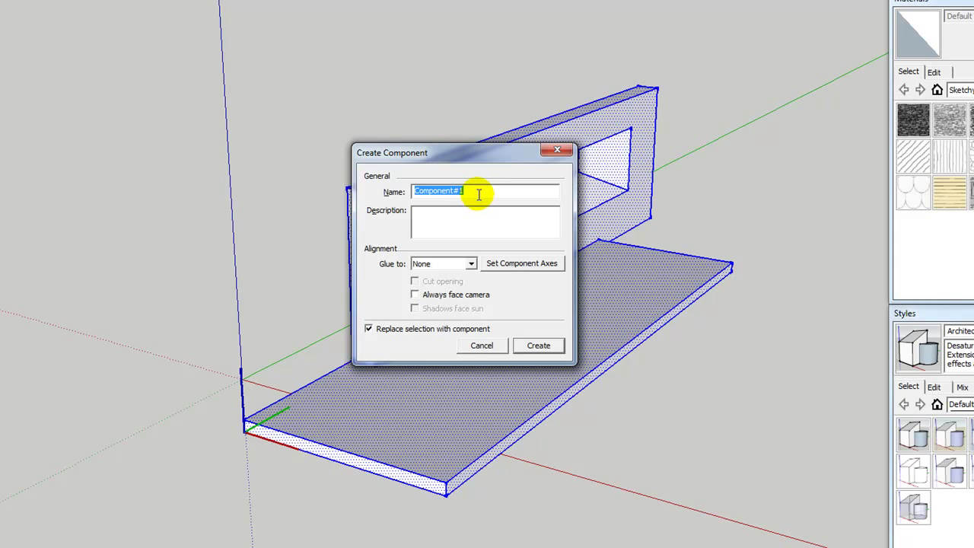
{"action": "left_click", "coordinate": [510, 191]}
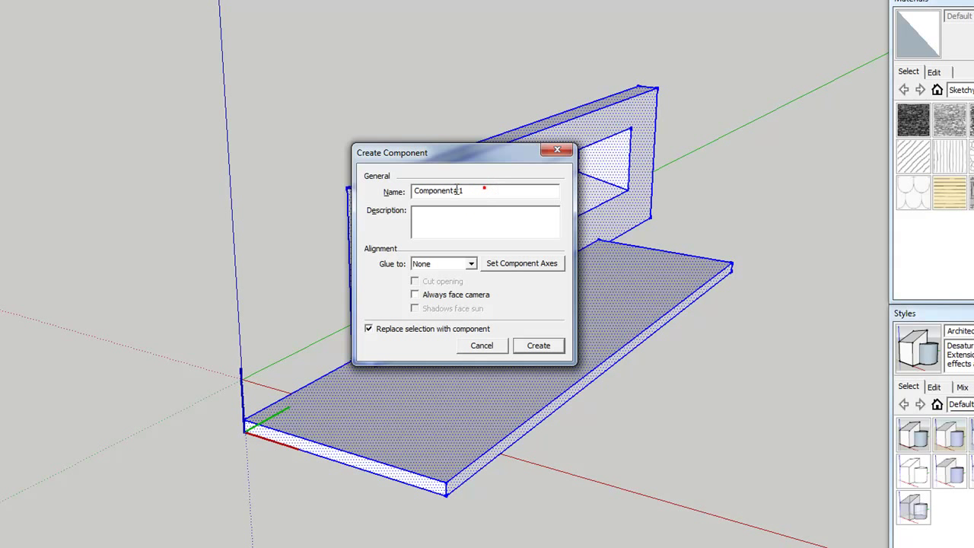
{"action": "double_click", "coordinate": [514, 193]}
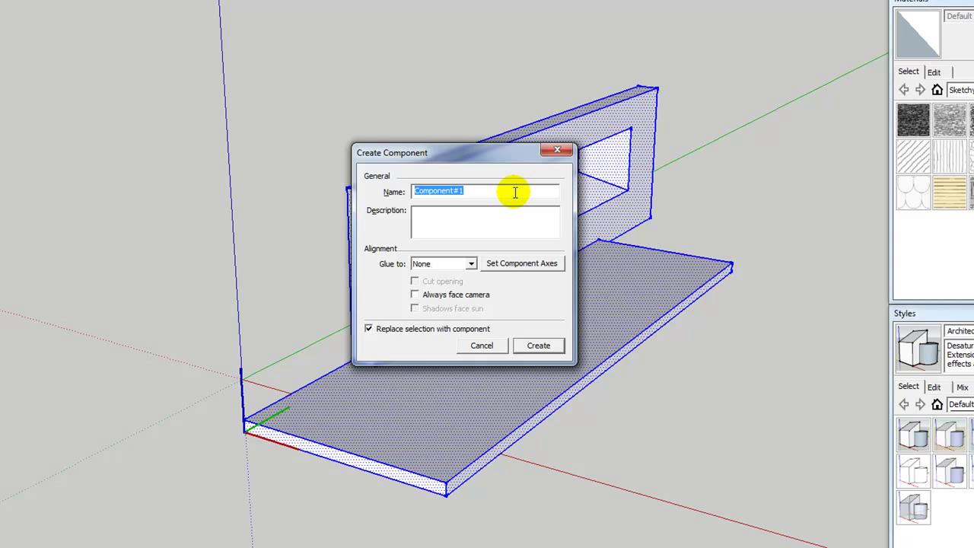
{"action": "type", "text": "box_01"}
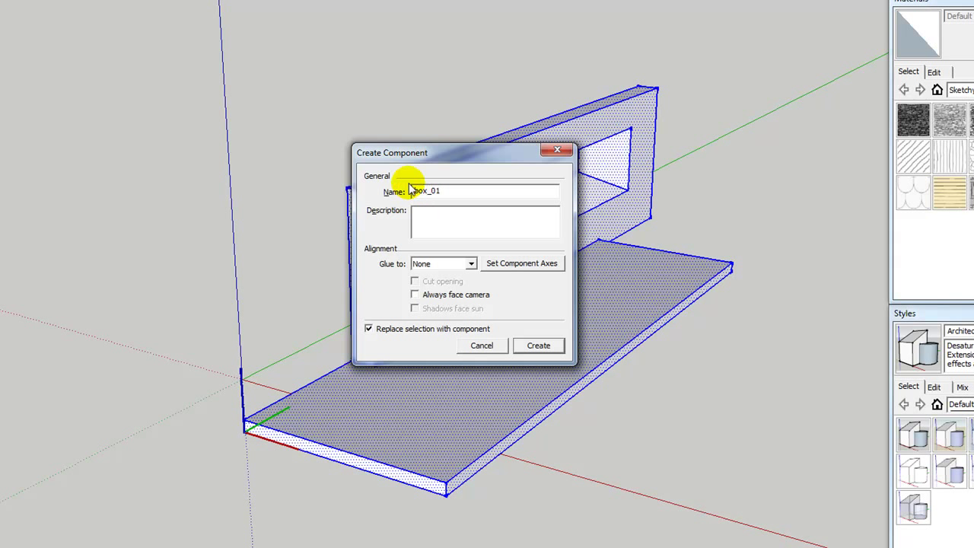
{"action": "key", "text": "Home"}
{"action": "type", "text": "Pelosi_"}
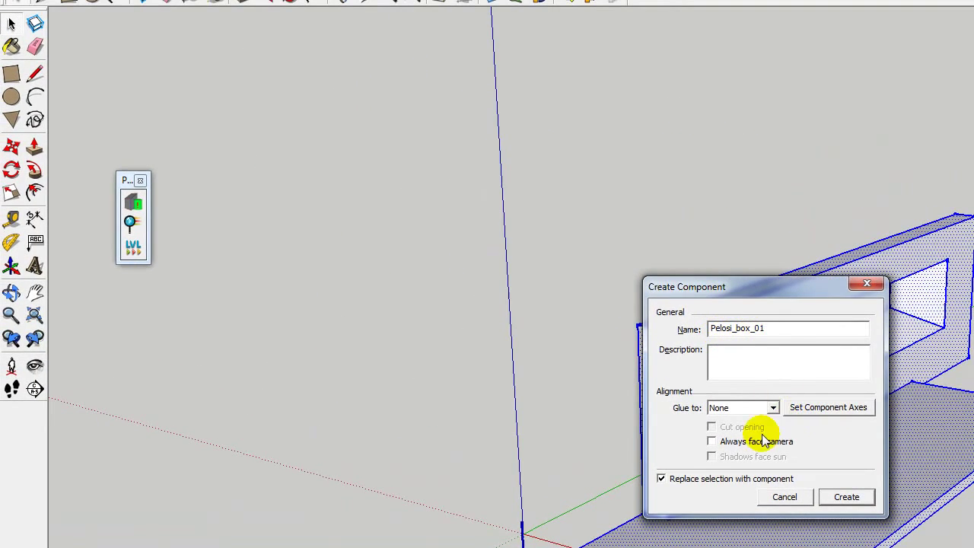
{"action": "left_click", "coordinate": [846, 497]}
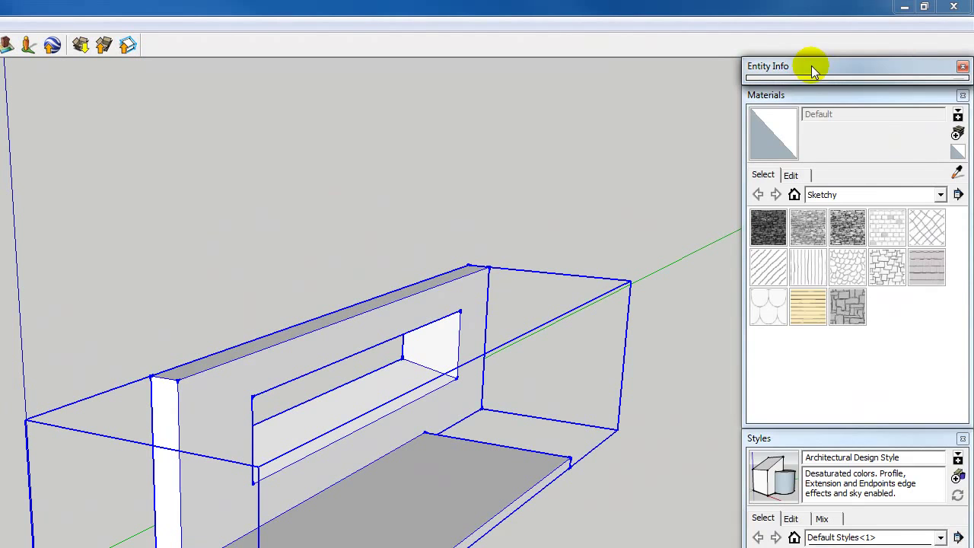
Expand the Entity Info details and examine the new component's definition name
{"action": "left_click", "coordinate": [821, 65]}
{"action": "left_click_drag", "start_coordinate": [820, 65], "coordinate": [389, 116]}
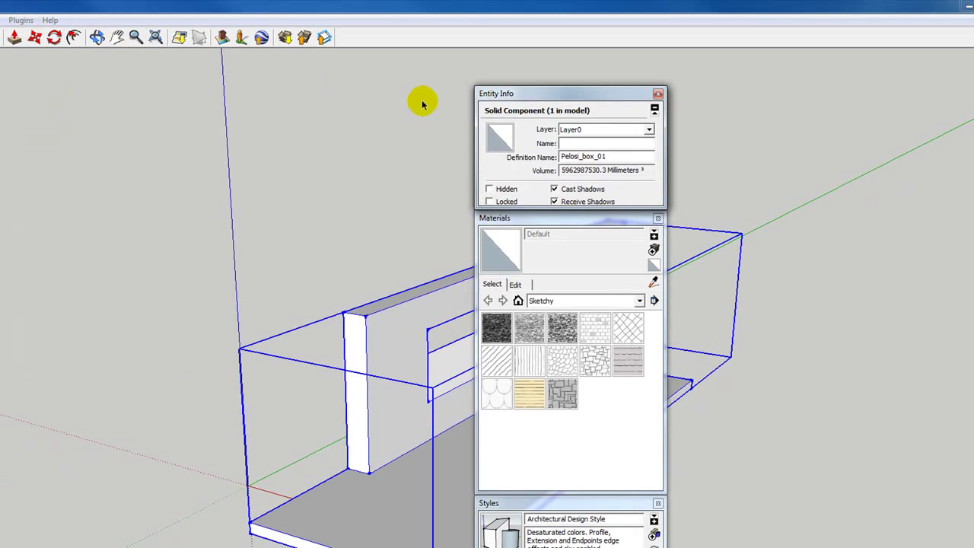
{"action": "left_click", "coordinate": [612, 158]}
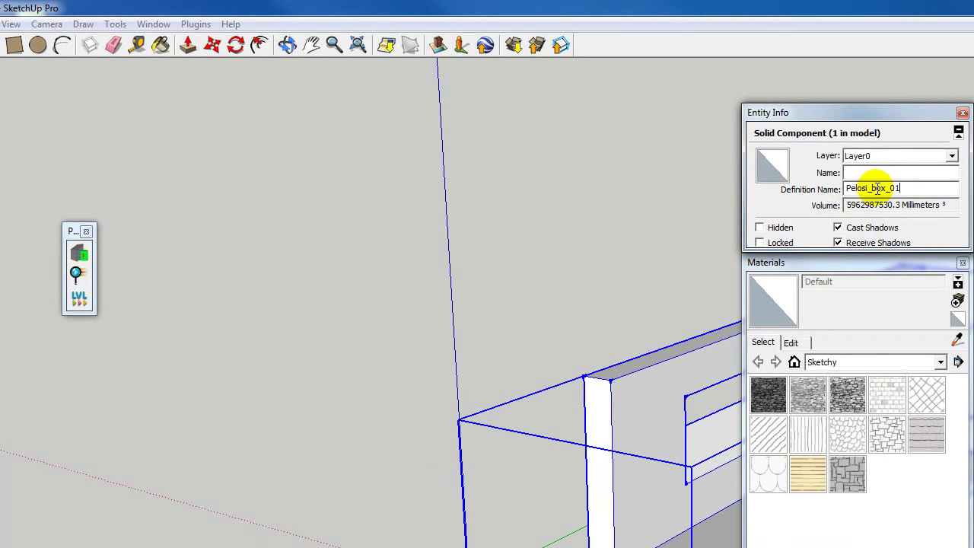
{"action": "left_click_drag", "start_coordinate": [915, 191], "coordinate": [841, 189]}
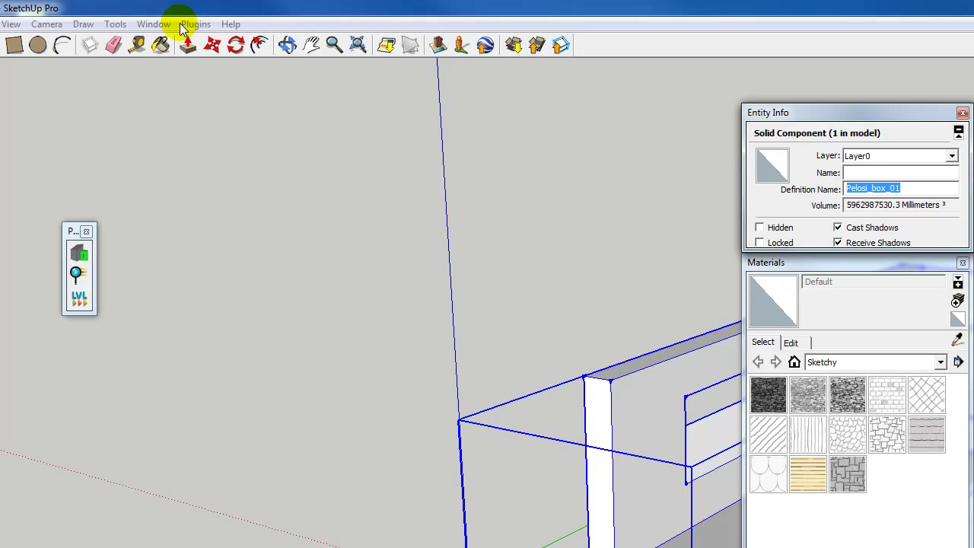
{"action": "left_click", "coordinate": [153, 24]}
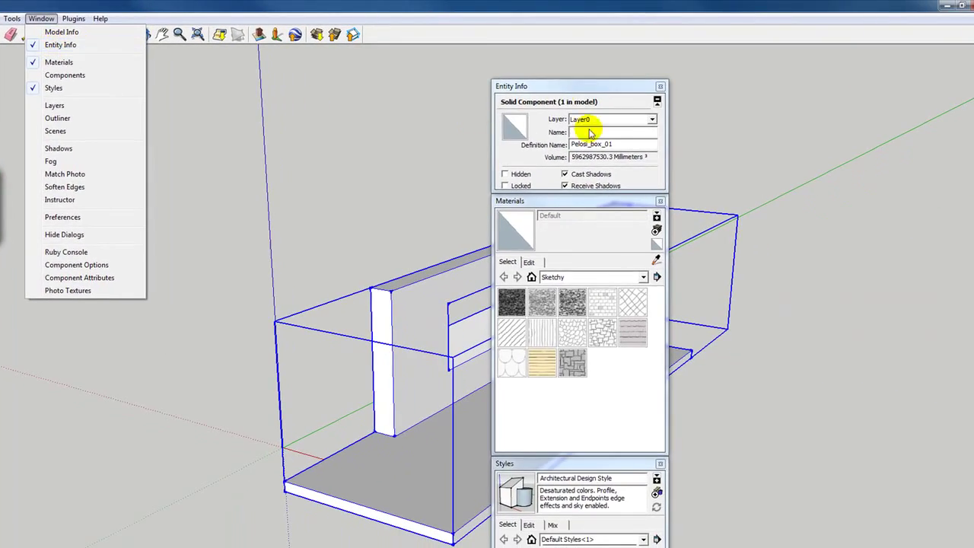
{"action": "left_click", "coordinate": [801, 112]}
{"action": "left_click", "coordinate": [548, 86]}
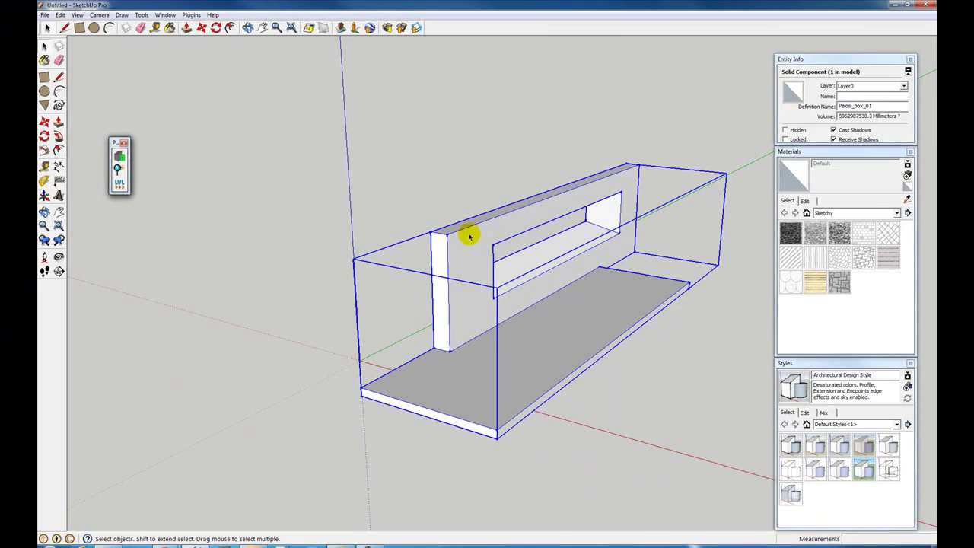
Place a copy of the wall-and-slab component beside the original, on the opposite side of the origin
{"action": "key", "text": "m"}
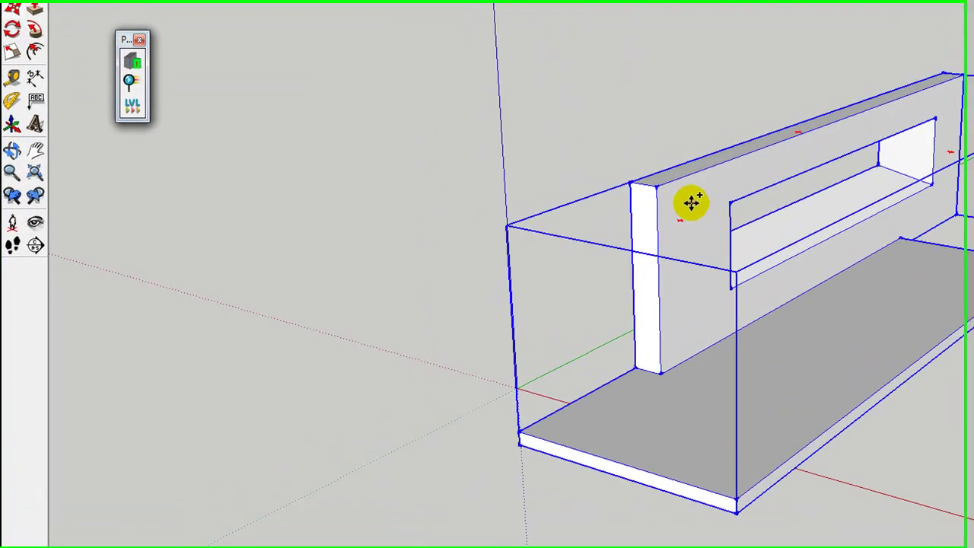
{"action": "left_click", "coordinate": [468, 245]}
{"action": "key", "text": "ctrl"}
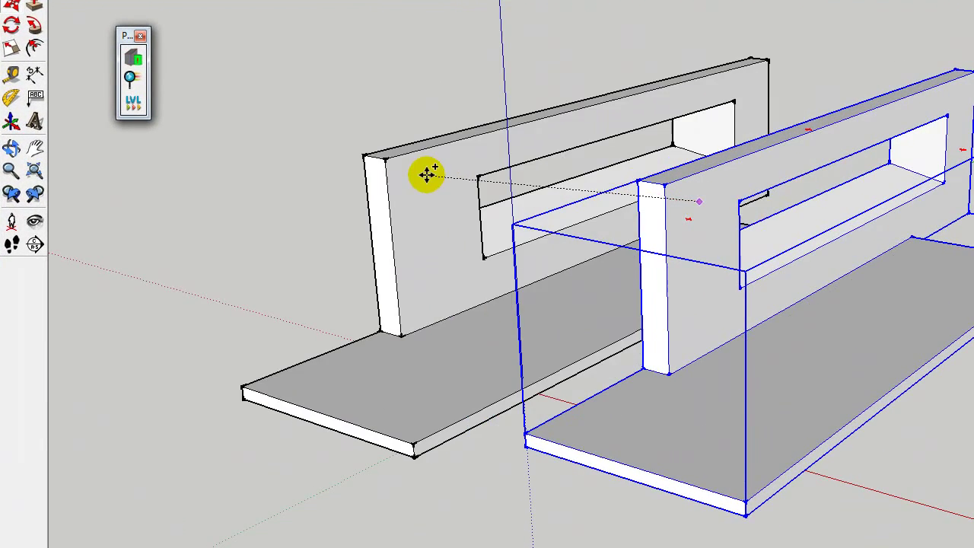
{"action": "left_click", "coordinate": [445, 161]}
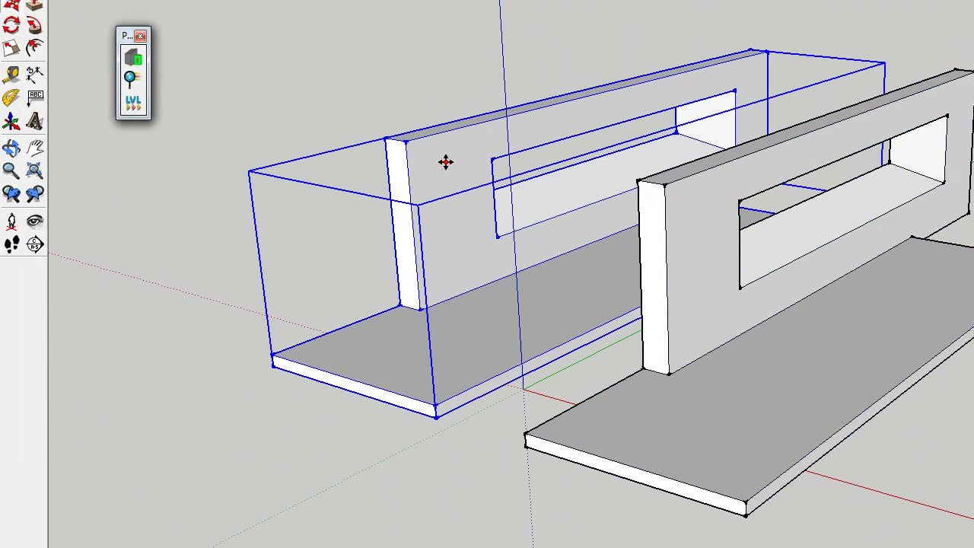
Flip the copied wall-and-slab component along its blue axis so its slab is on top
{"action": "right_click", "coordinate": [452, 163]}
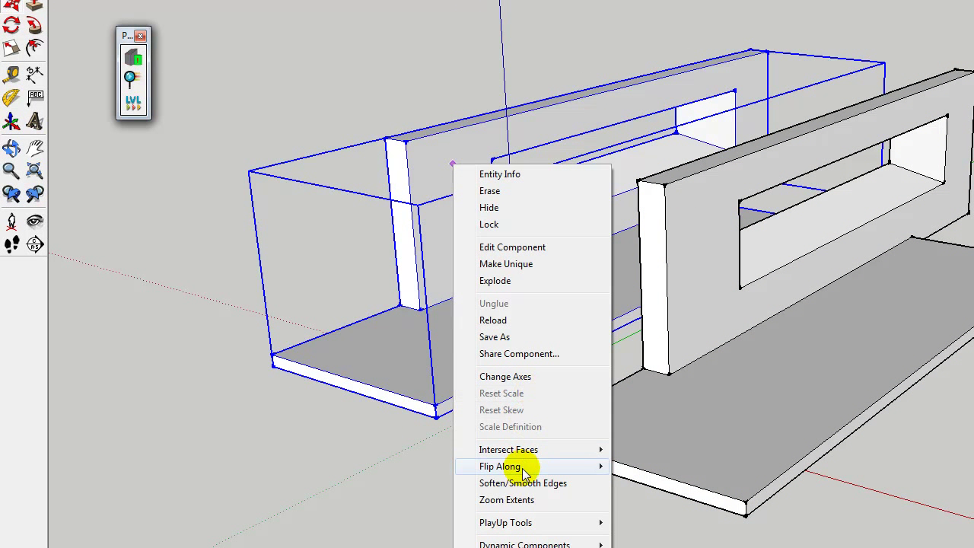
{"action": "mouse_move", "coordinate": [524, 469]}
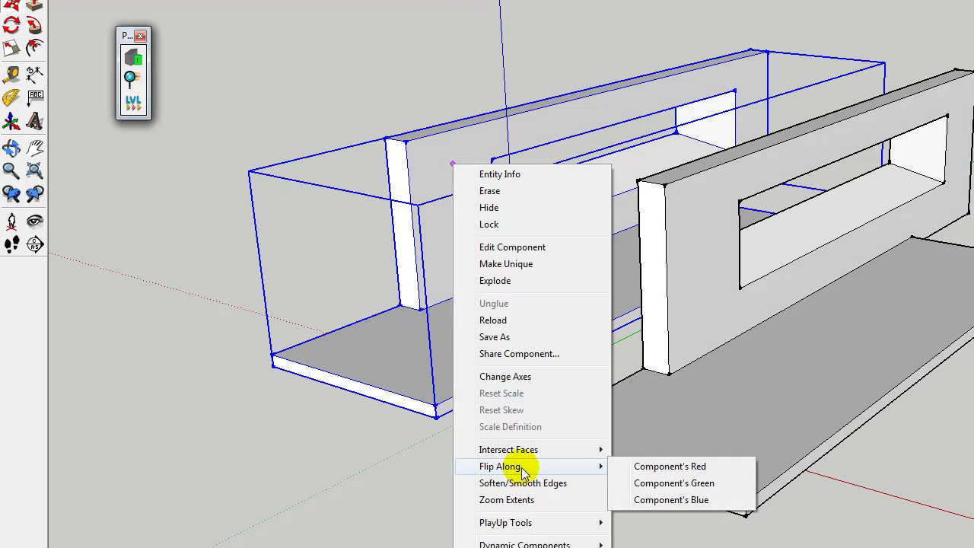
{"action": "left_click", "coordinate": [644, 499]}
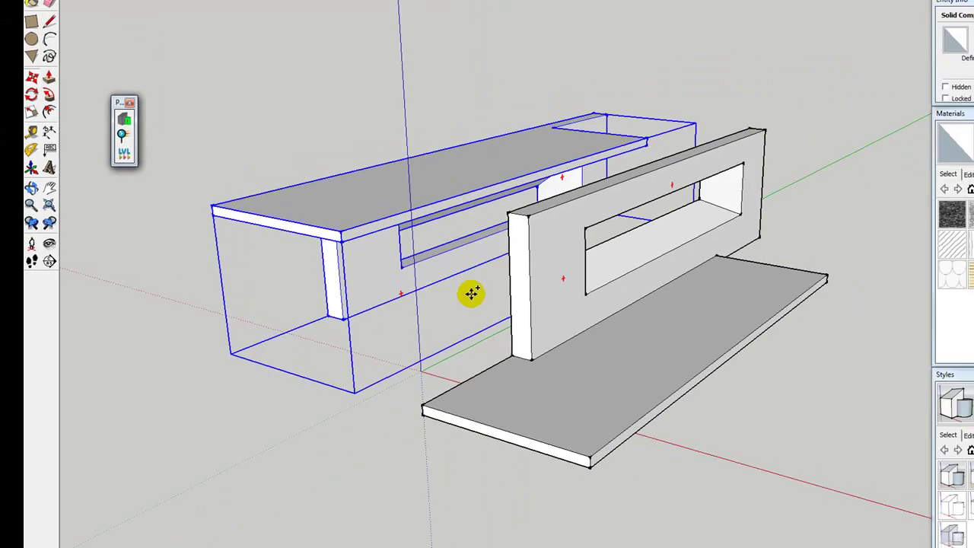
Copy both components about 10942 mm along the green axis and repeat the copy as a 3x array
{"action": "key", "text": "ctrl+a"}
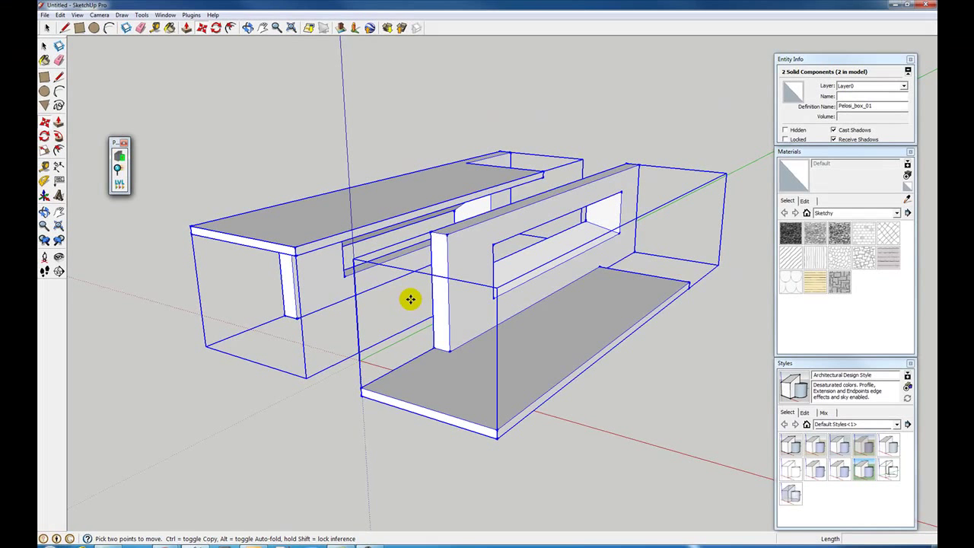
{"action": "left_click", "coordinate": [438, 297]}
{"action": "key", "text": "ctrl"}
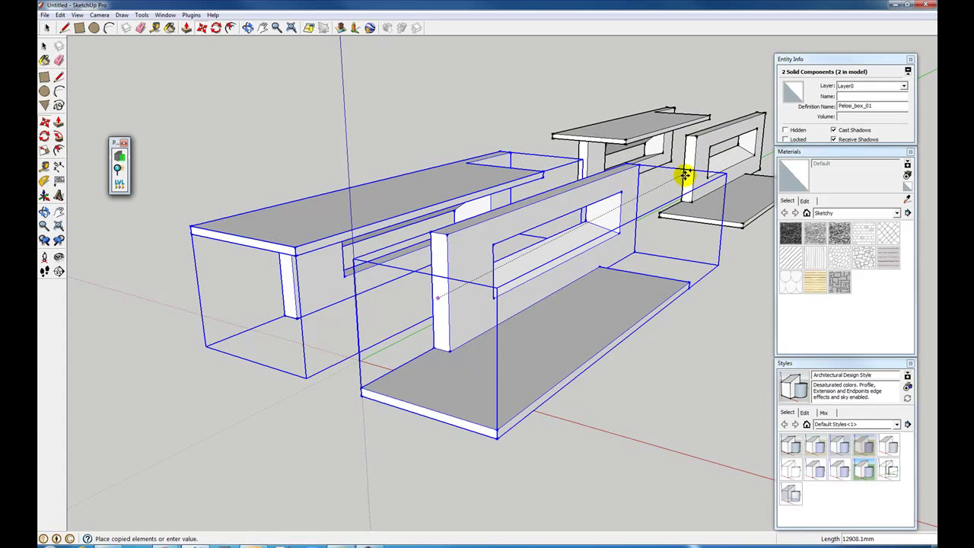
{"action": "left_click", "coordinate": [680, 187]}
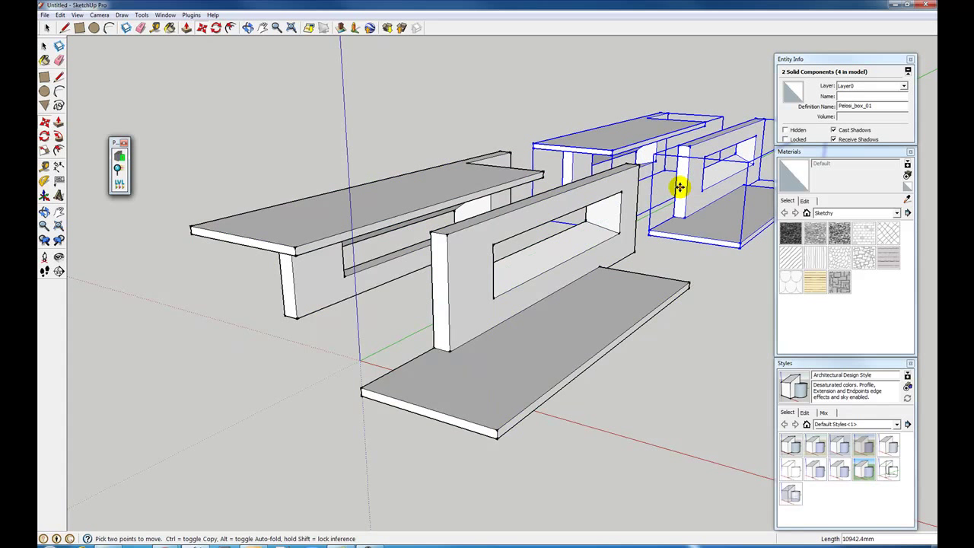
{"action": "key", "text": "Return"}
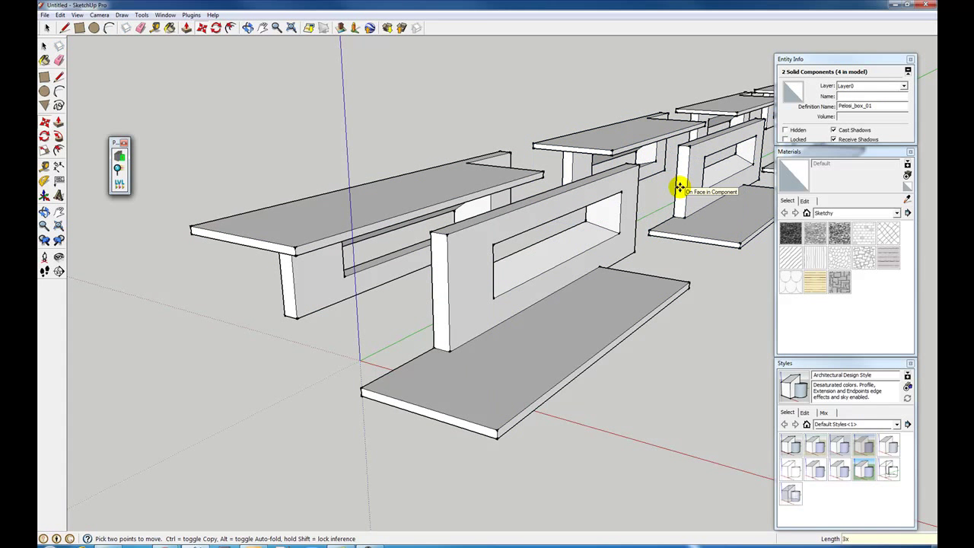
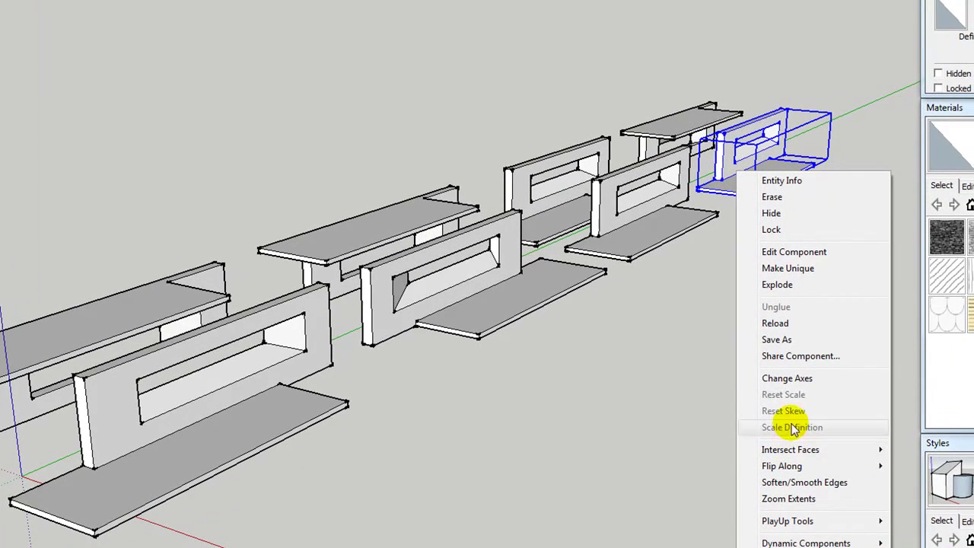
Flip the farthest component on the near side of the row along its blue axis, leaving nothing selected
{"action": "mouse_move", "coordinate": [840, 440]}
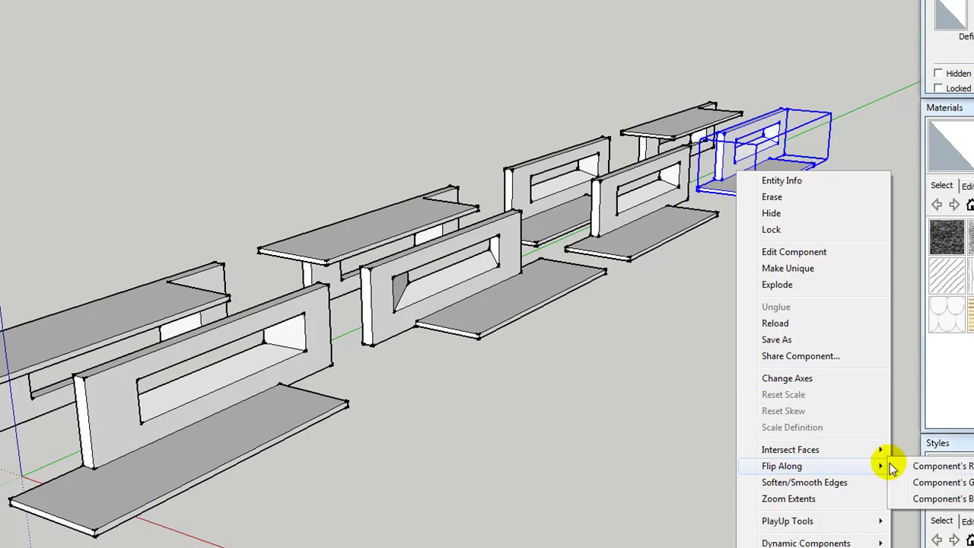
{"action": "left_click", "coordinate": [940, 498]}
{"action": "left_click", "coordinate": [681, 278]}
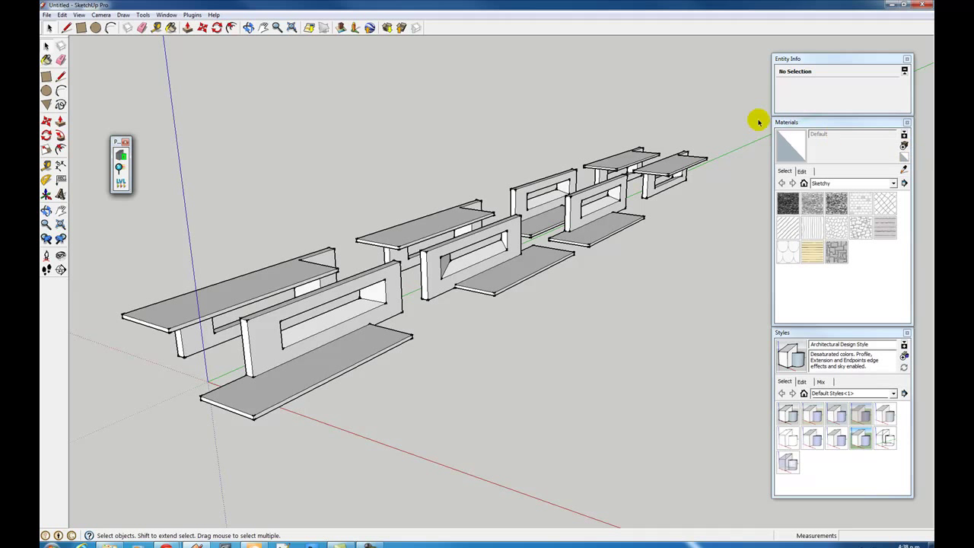
Create a new material named Material1 that uses the texture image cement.jpg from the desktop's New folder (3)
{"action": "left_click", "coordinate": [167, 15]}
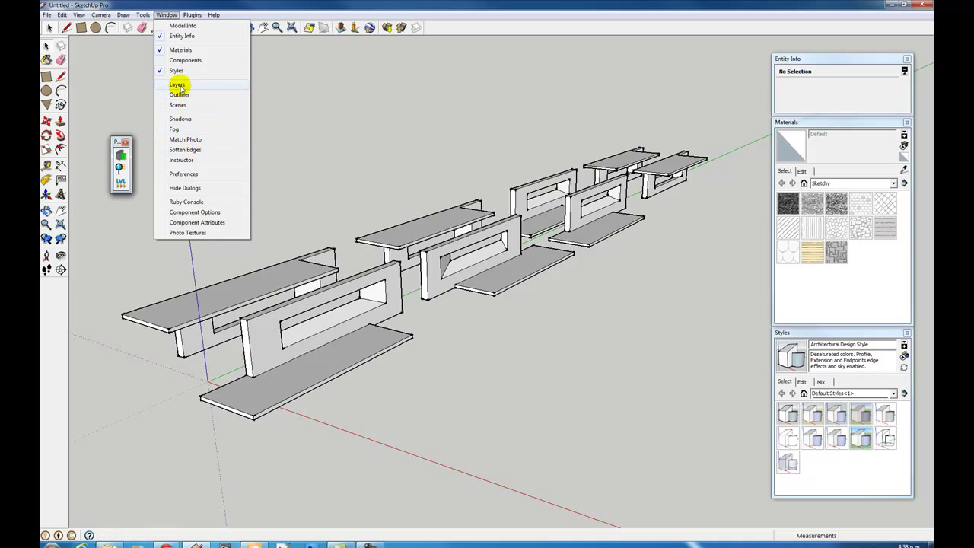
{"action": "left_click", "coordinate": [904, 146]}
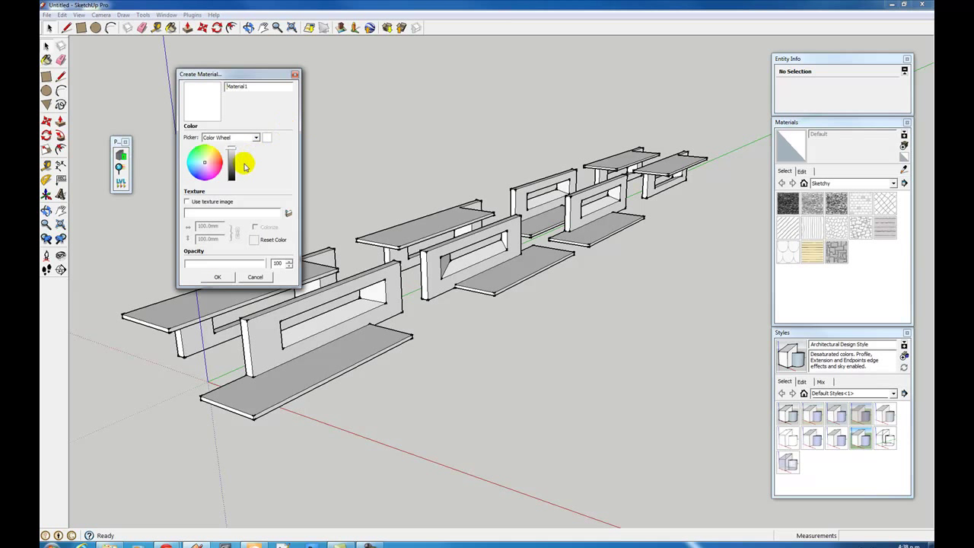
{"action": "left_click", "coordinate": [187, 202]}
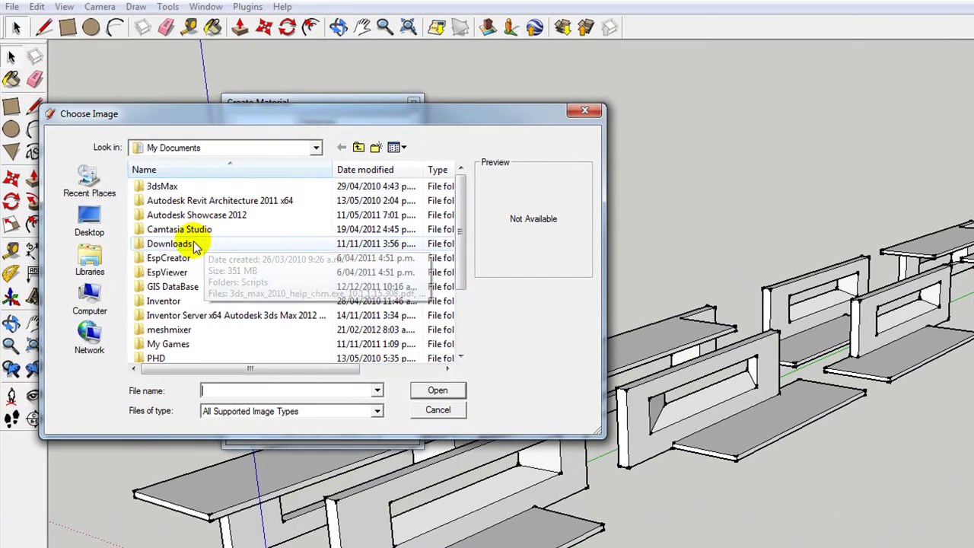
{"action": "left_click", "coordinate": [90, 222]}
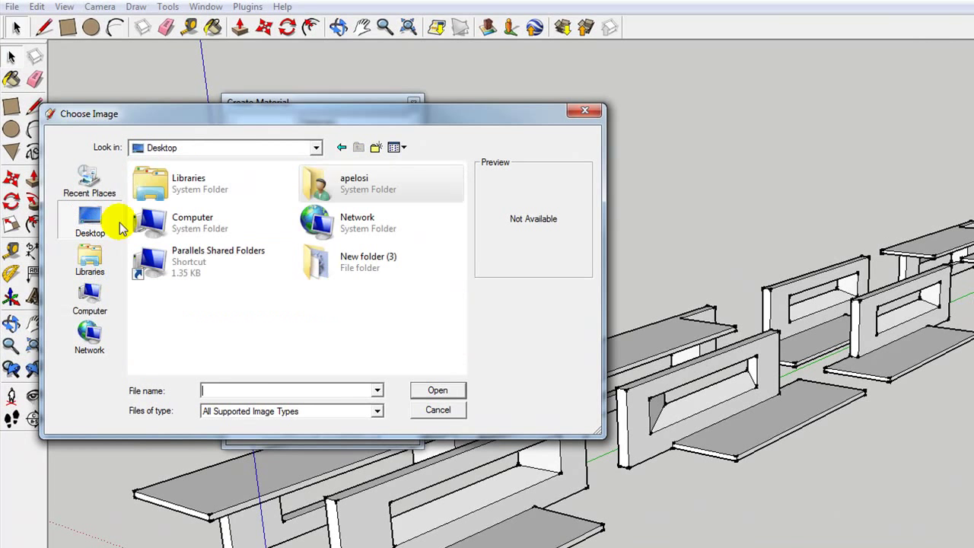
{"action": "double_click", "coordinate": [356, 270]}
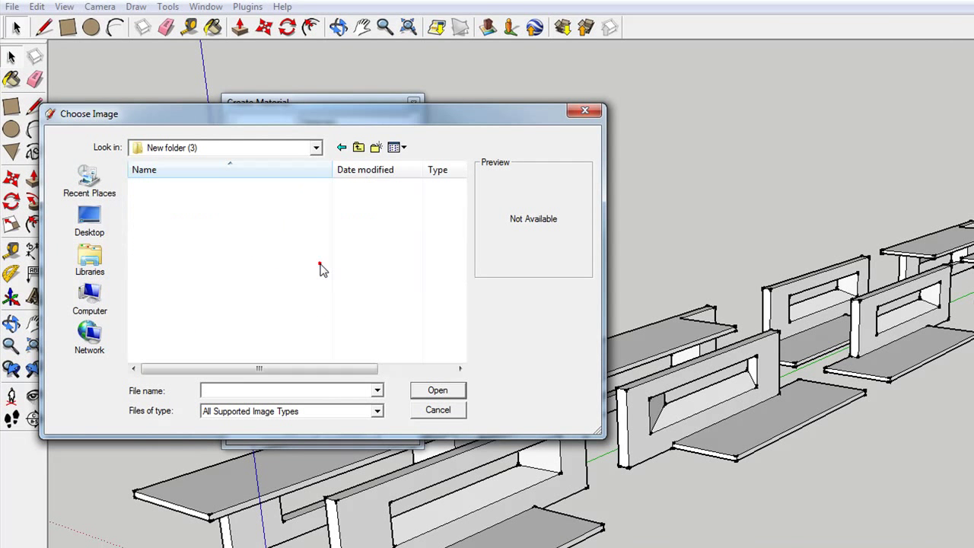
{"action": "left_click_drag", "start_coordinate": [458, 206], "coordinate": [456, 272]}
{"action": "left_click", "coordinate": [159, 286]}
{"action": "left_click", "coordinate": [436, 390]}
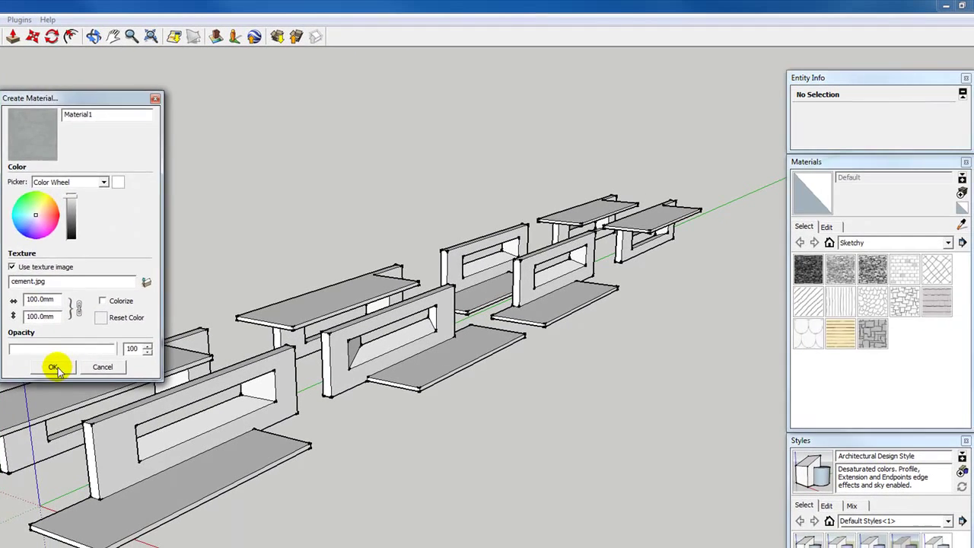
{"action": "left_click", "coordinate": [187, 404]}
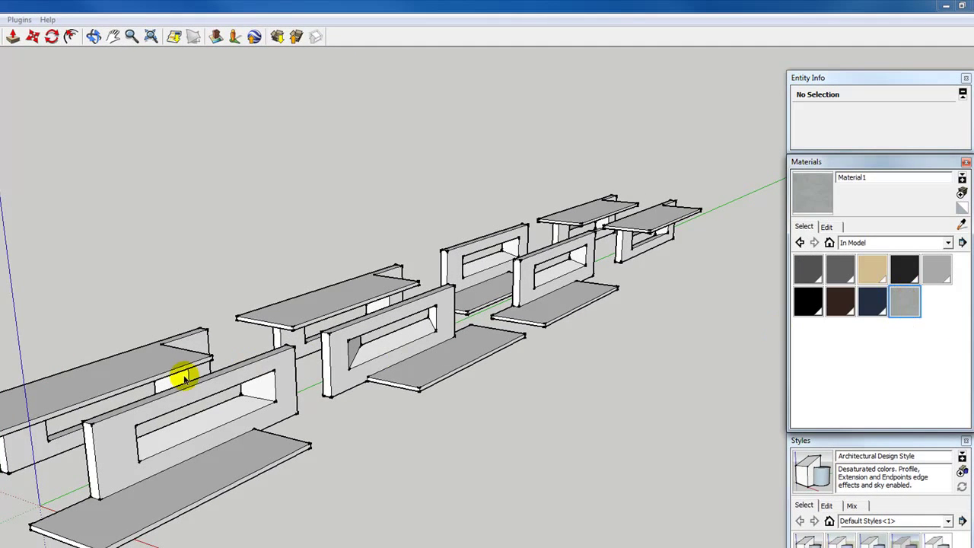
Open the nearest component for editing and paint its front wall face with Material1
{"action": "left_click", "coordinate": [112, 455]}
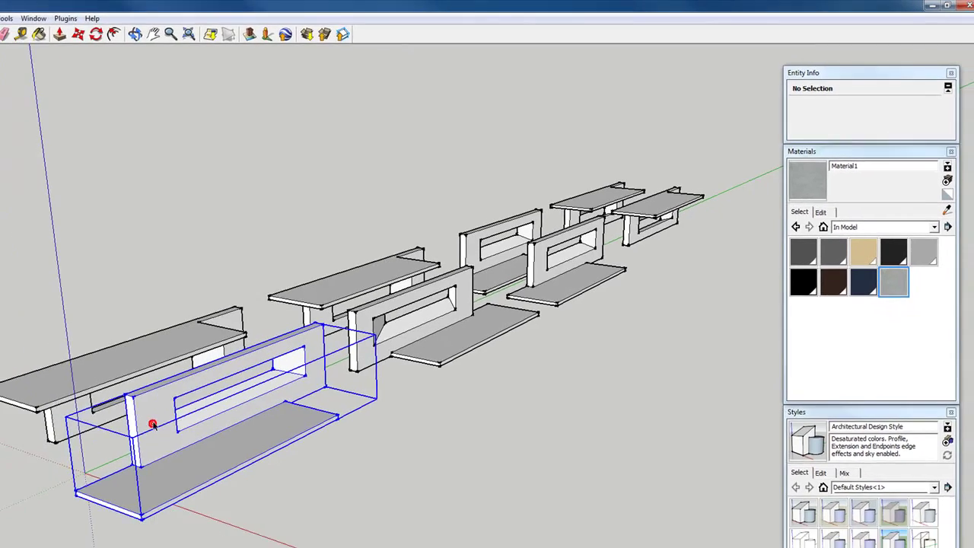
{"action": "double_click", "coordinate": [111, 455]}
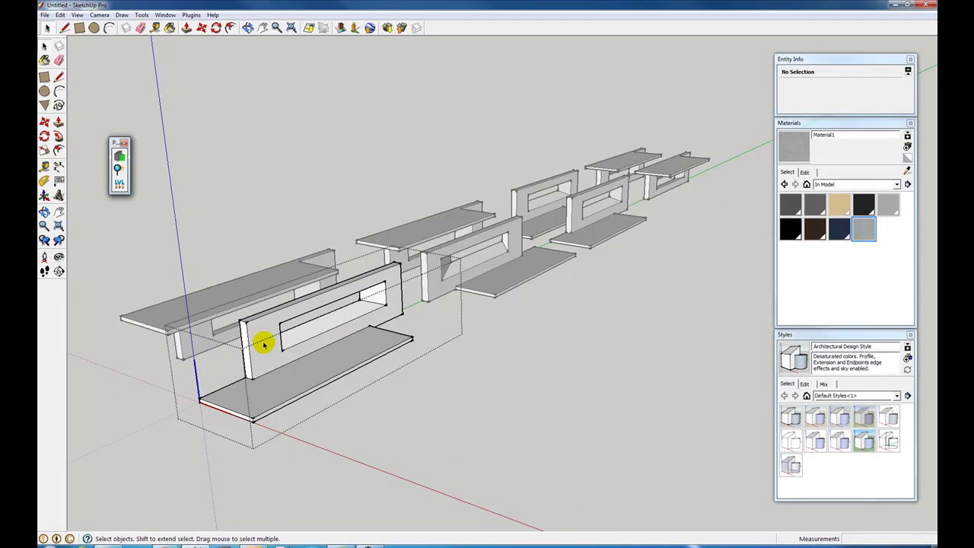
{"action": "left_click", "coordinate": [44, 60]}
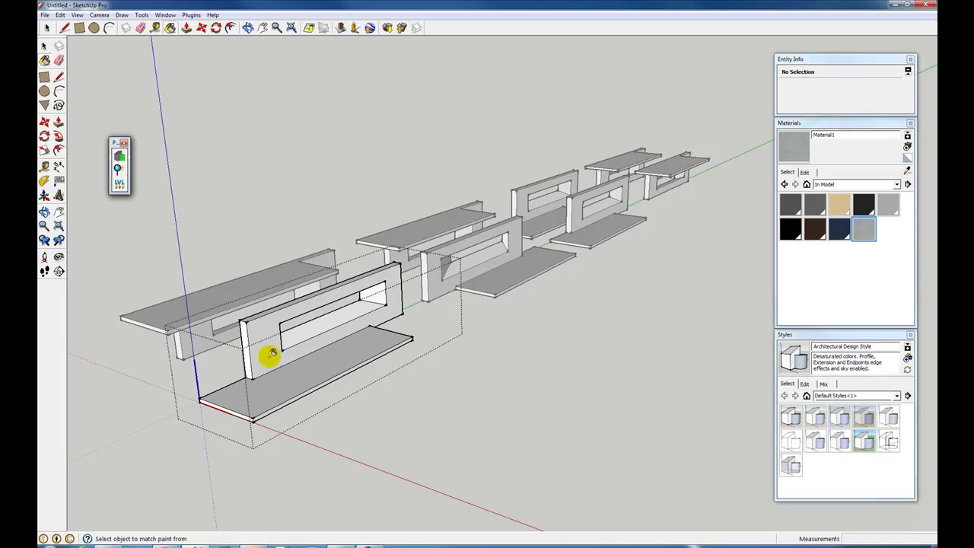
{"action": "left_click", "coordinate": [263, 351]}
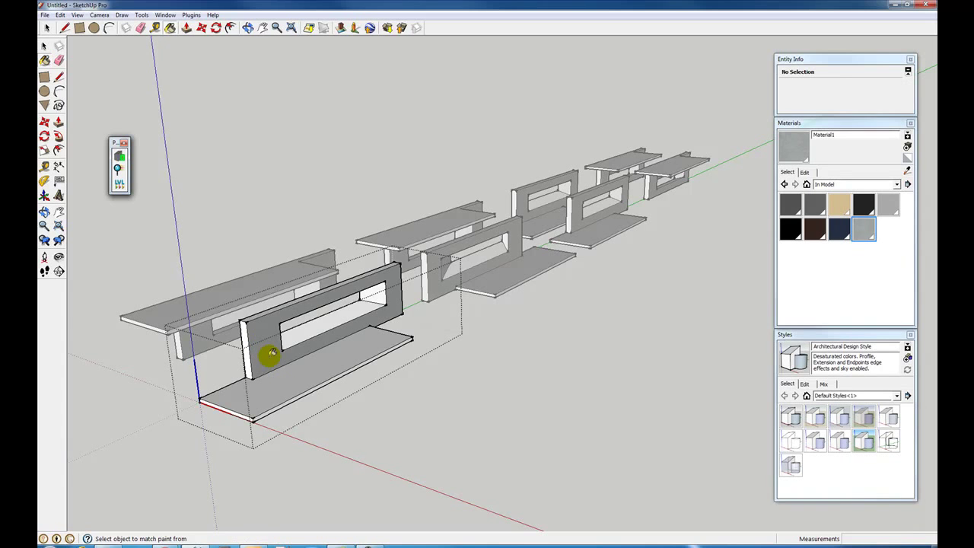
Set Material1's cement texture size to 1000 mm wide and 1000 mm high, leaving the component
{"action": "scroll", "coordinate": [271, 352], "scroll_direction": "up", "scroll_amount": 5}
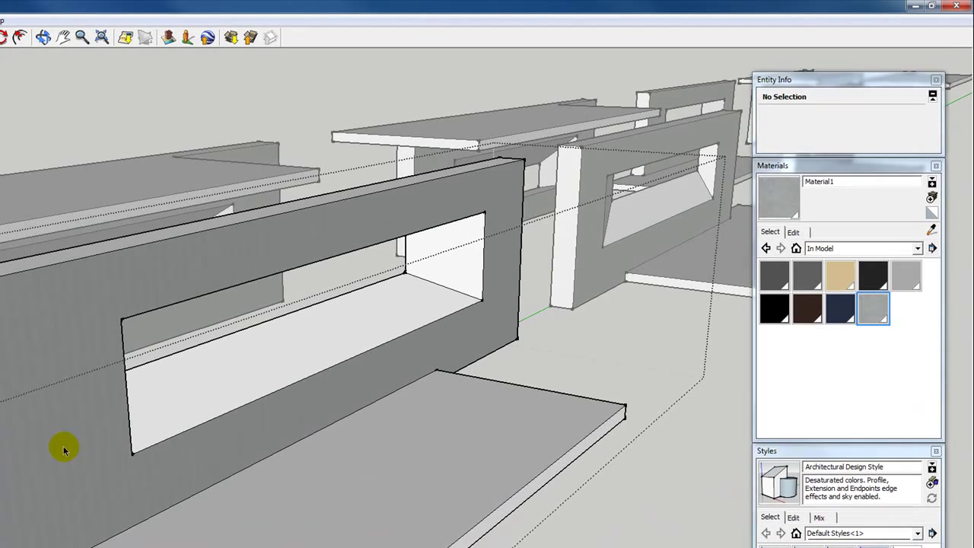
{"action": "double_click", "coordinate": [63, 447]}
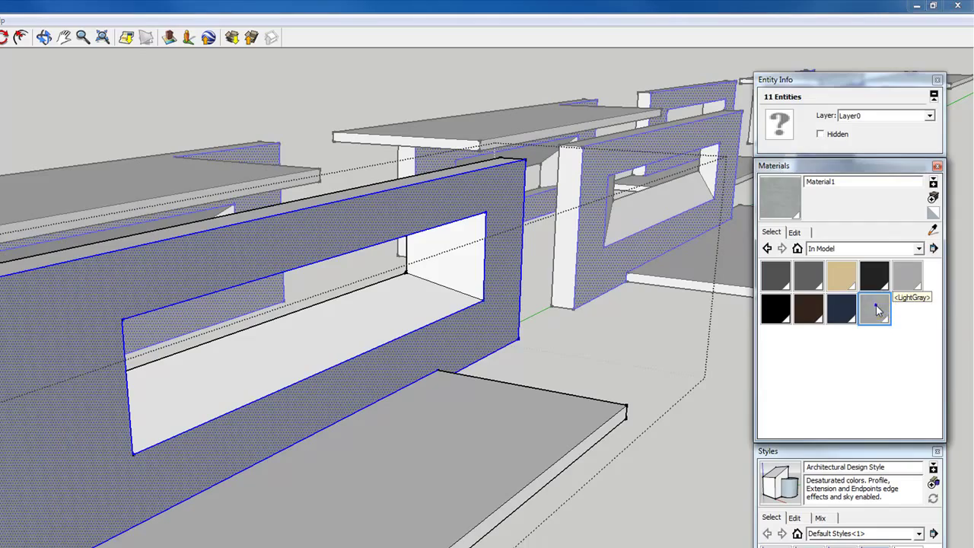
{"action": "right_click", "coordinate": [877, 309]}
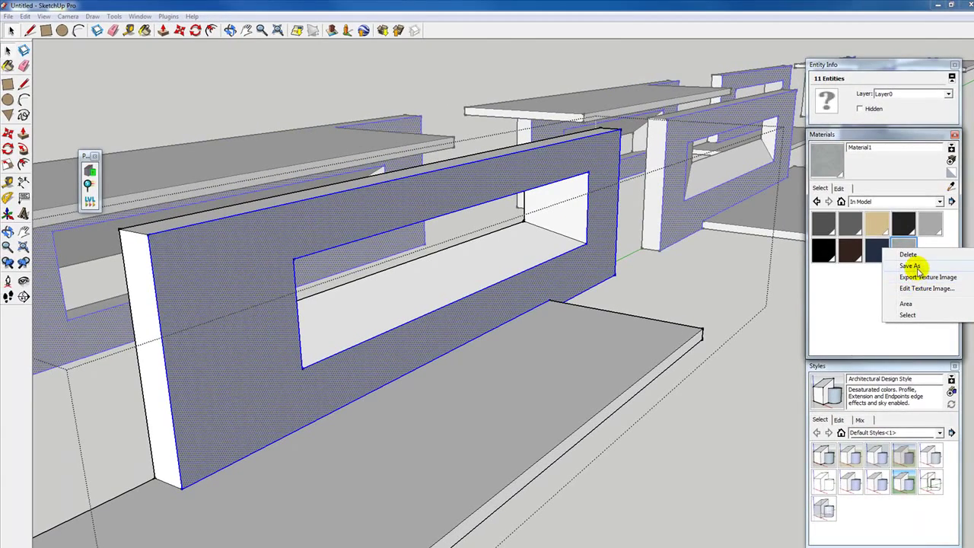
{"action": "left_click", "coordinate": [918, 290]}
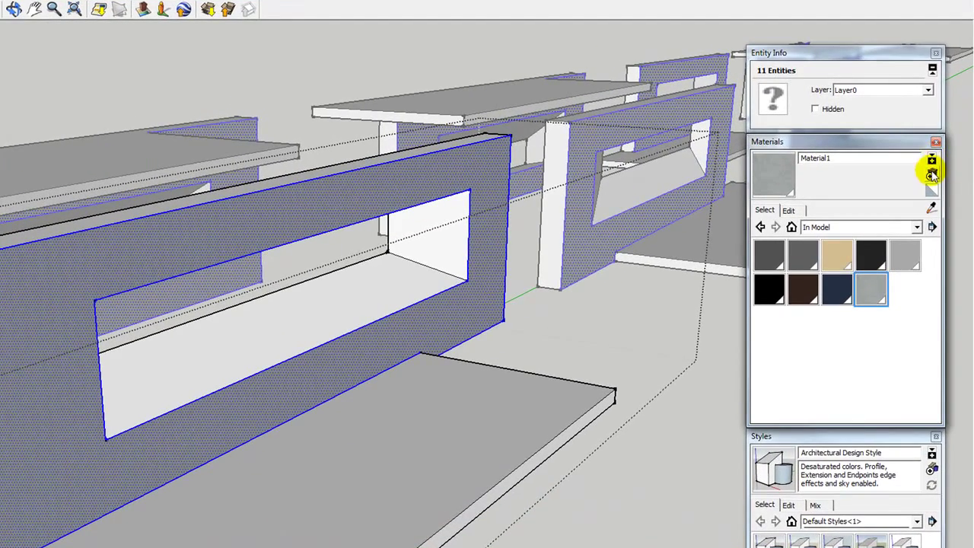
{"action": "left_click", "coordinate": [791, 210]}
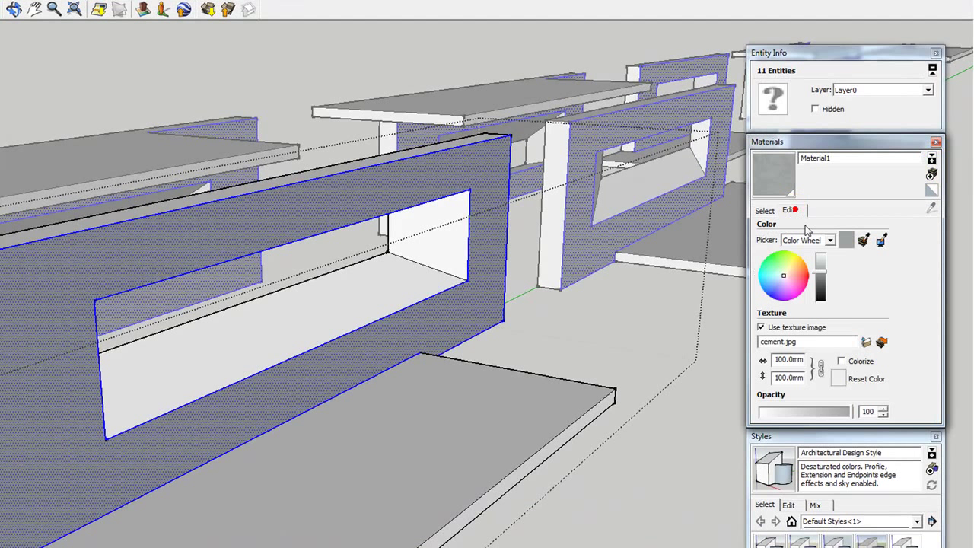
{"action": "left_click", "coordinate": [781, 362]}
{"action": "type", "text": "0"}
{"action": "left_click", "coordinate": [788, 376]}
{"action": "left_click", "coordinate": [791, 377]}
{"action": "left_click", "coordinate": [555, 333]}
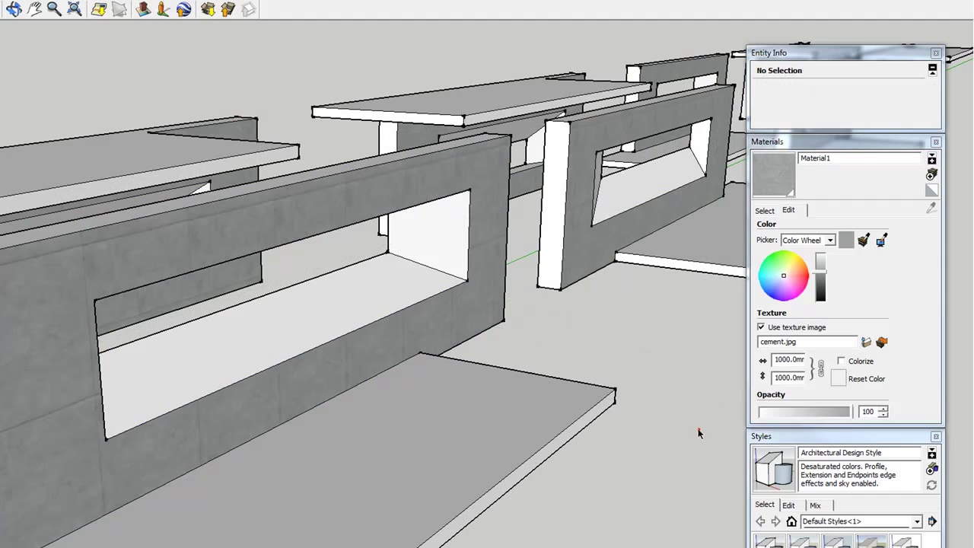
Reposition the cement texture on the nearest component's front wall face, shifting it slightly, and finish editing the component
{"action": "scroll", "coordinate": [652, 452], "scroll_direction": "down", "scroll_amount": 3}
{"action": "scroll", "coordinate": [654, 454], "scroll_direction": "up", "scroll_amount": 4}
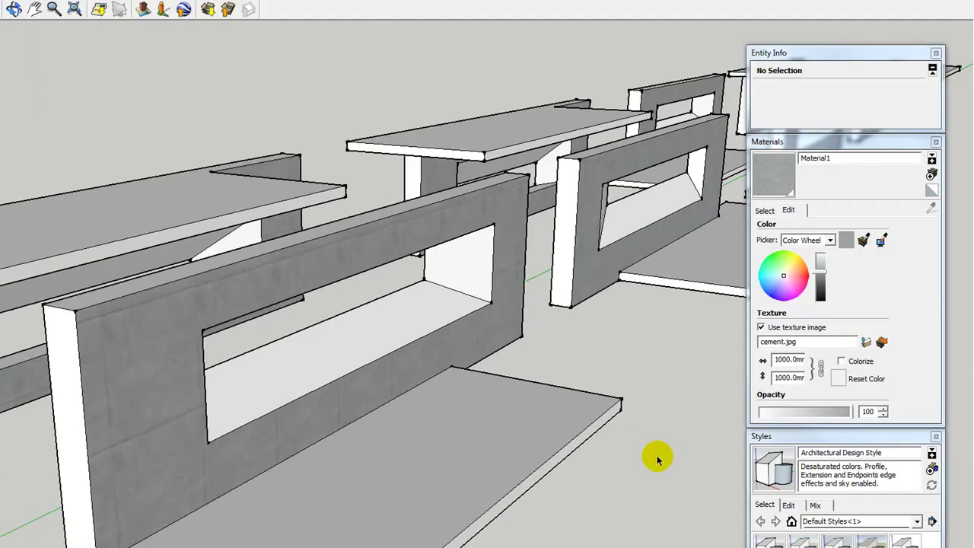
{"action": "double_click", "coordinate": [156, 391]}
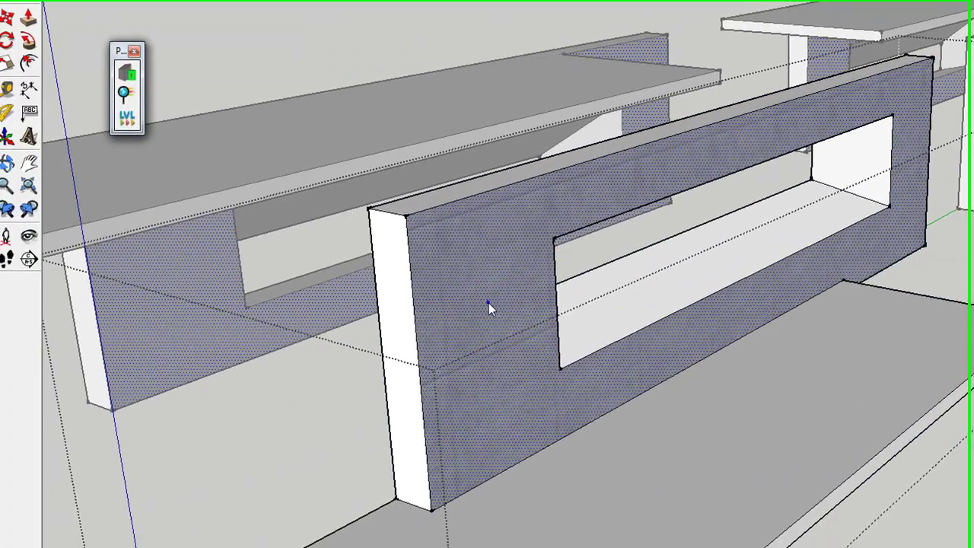
{"action": "right_click", "coordinate": [495, 304]}
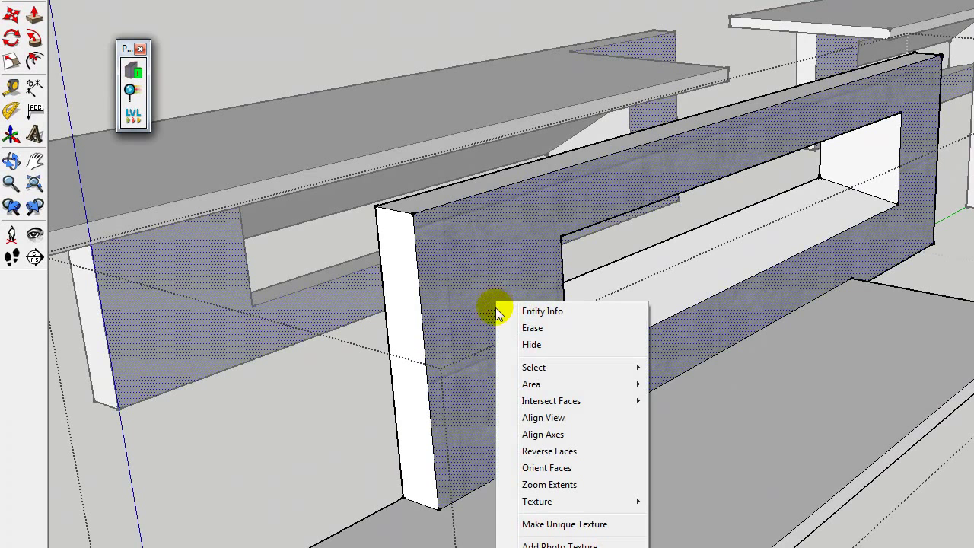
{"action": "mouse_move", "coordinate": [585, 506]}
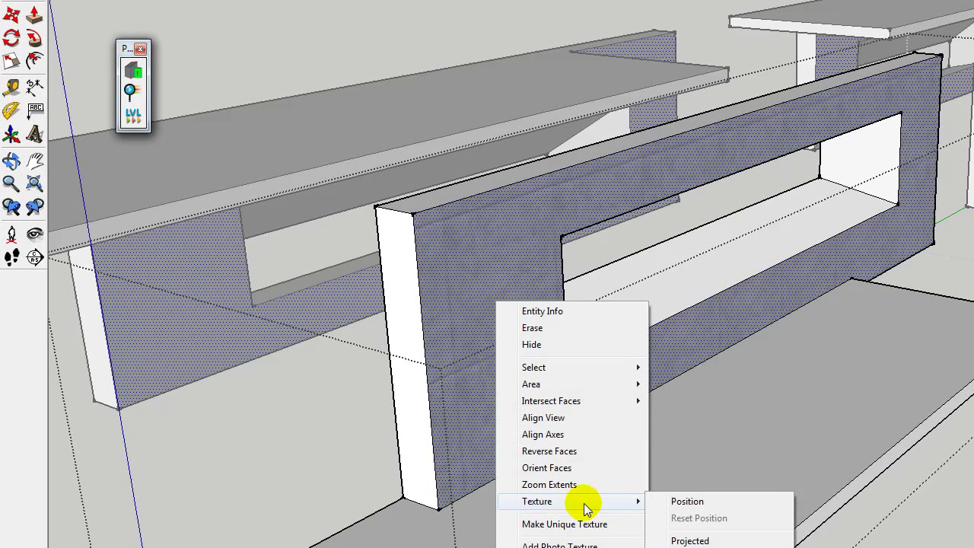
{"action": "left_click", "coordinate": [687, 501]}
{"action": "left_click_drag", "start_coordinate": [522, 263], "coordinate": [486, 268]}
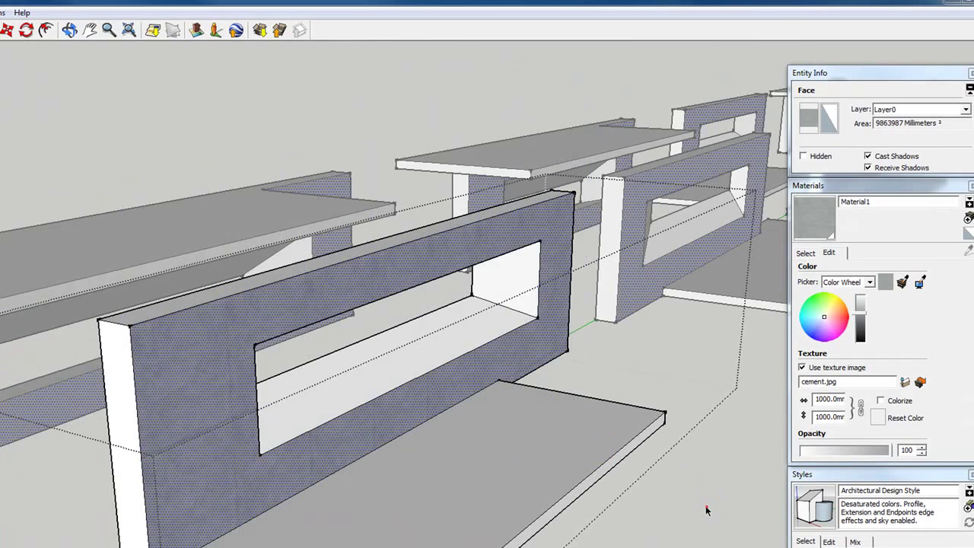
{"action": "left_click", "coordinate": [706, 510]}
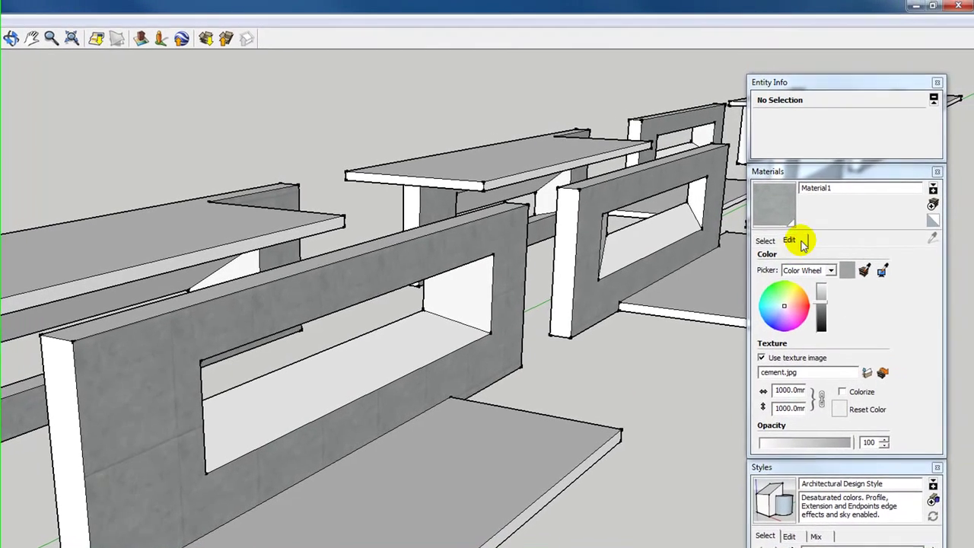
Choose the 0065_Lime color from the Colors-Named material collection
{"action": "left_click", "coordinate": [761, 241]}
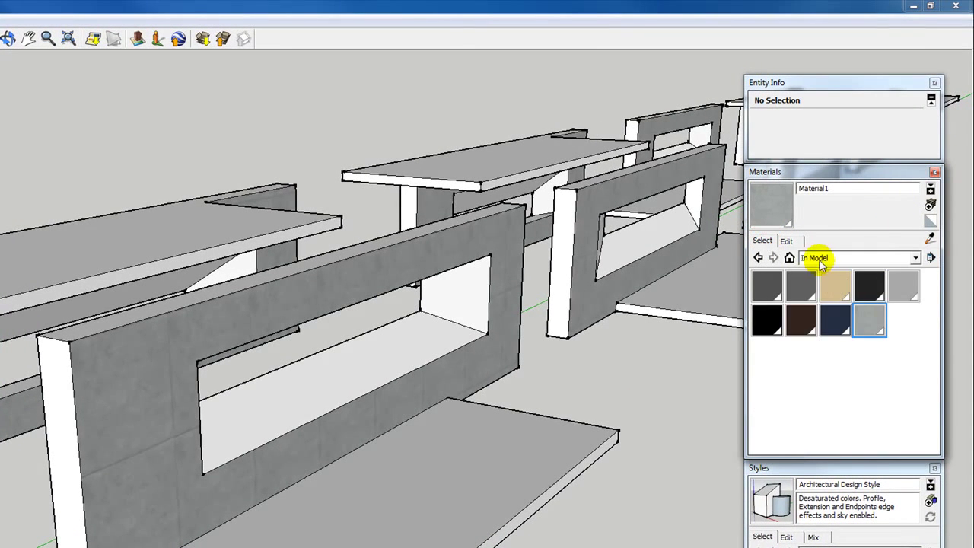
{"action": "left_click", "coordinate": [912, 258]}
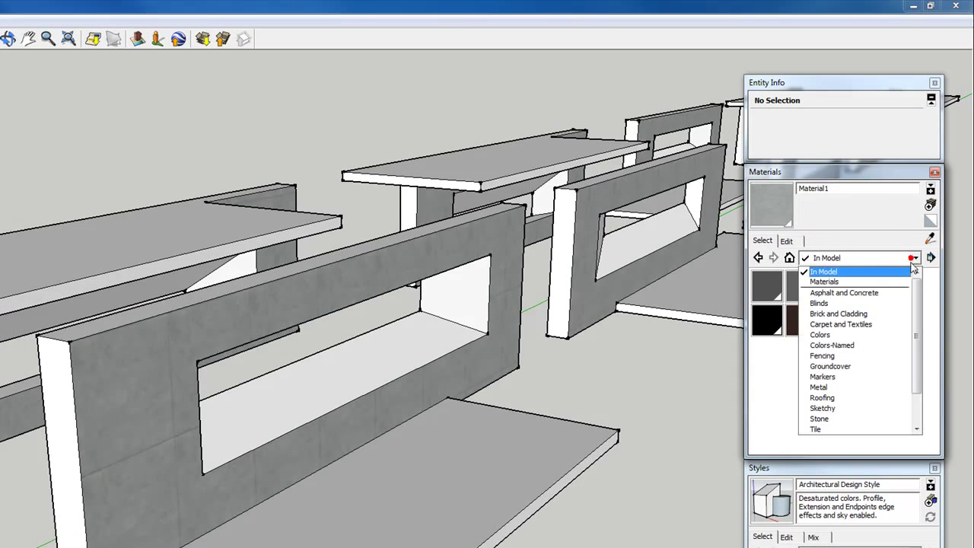
{"action": "left_click", "coordinate": [851, 345]}
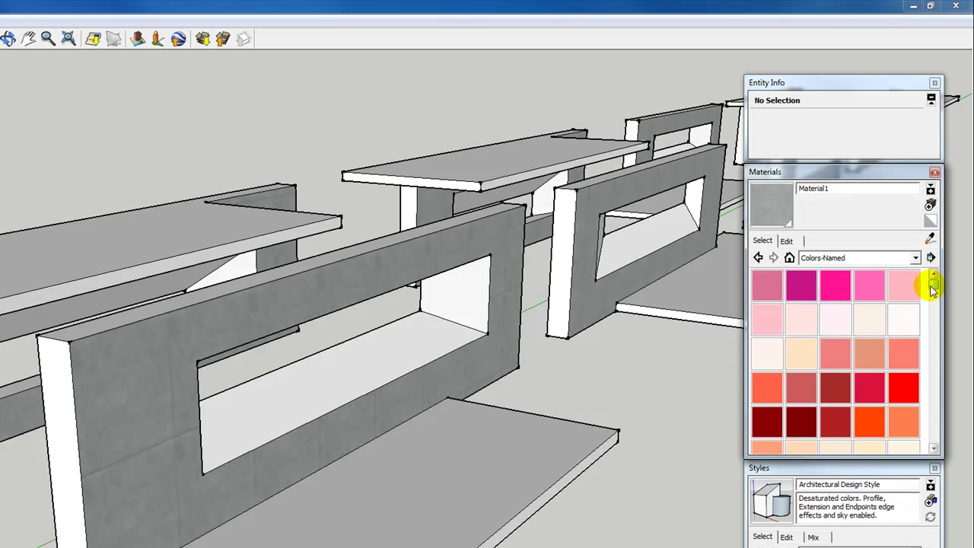
{"action": "left_click_drag", "start_coordinate": [934, 286], "coordinate": [933, 350]}
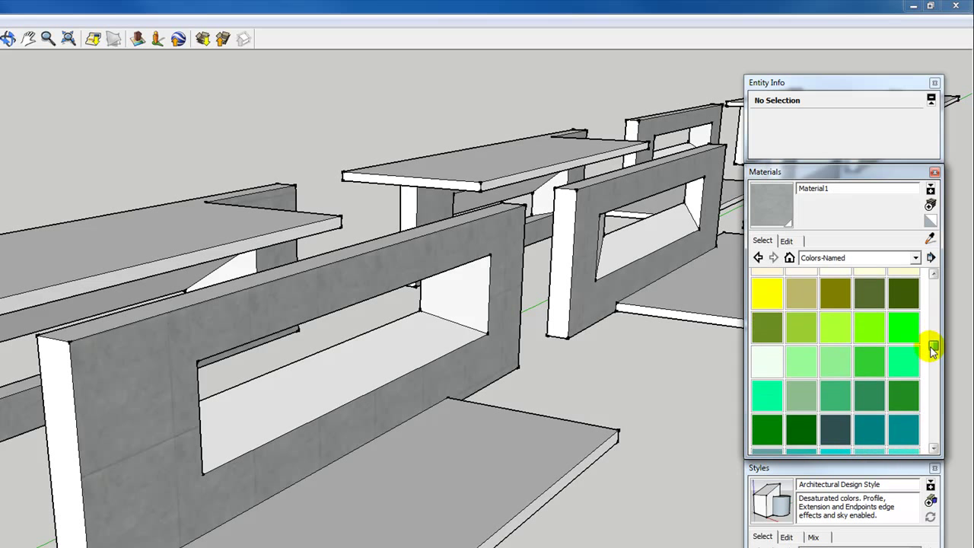
{"action": "left_click", "coordinate": [898, 328]}
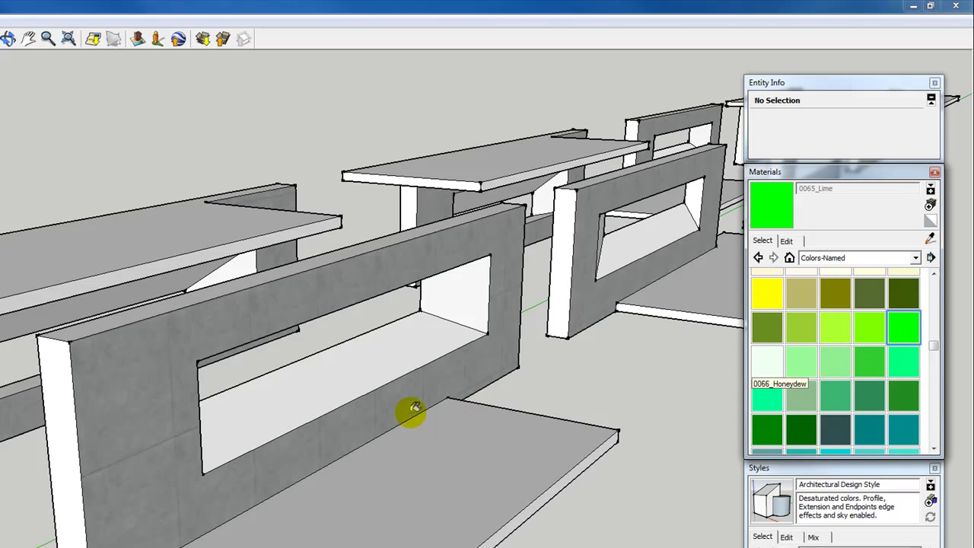
Try painting the nearest component as a whole with 0065_Lime, and undo the paint
{"action": "left_click", "coordinate": [289, 387]}
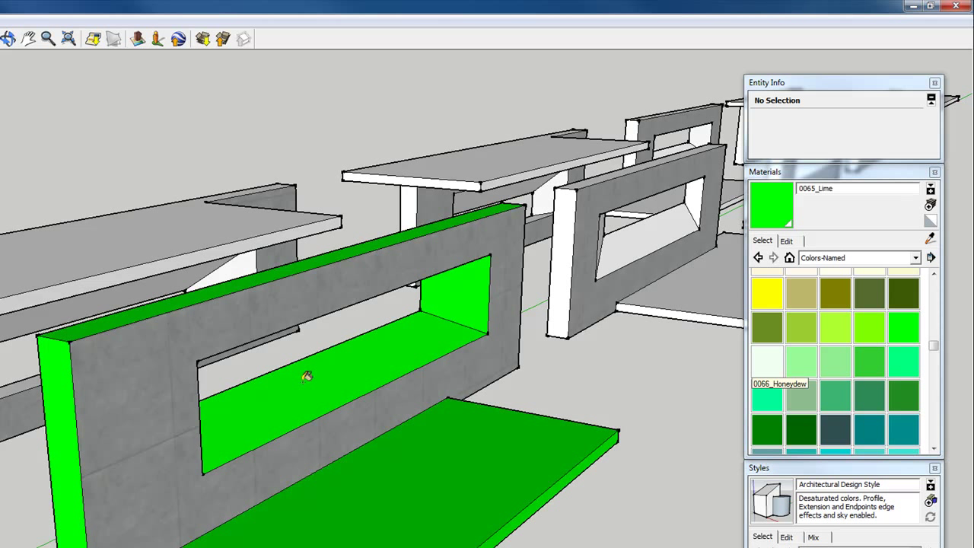
{"action": "left_click", "coordinate": [324, 378]}
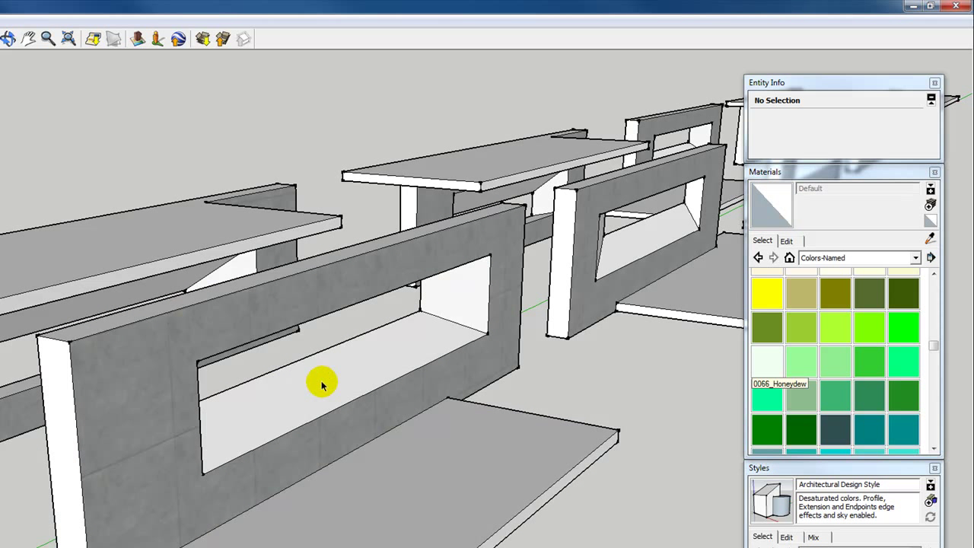
Open the nearest component for editing, paint the lower face of its wall opening with 0065_Lime, and leave the component
{"action": "double_click", "coordinate": [310, 381]}
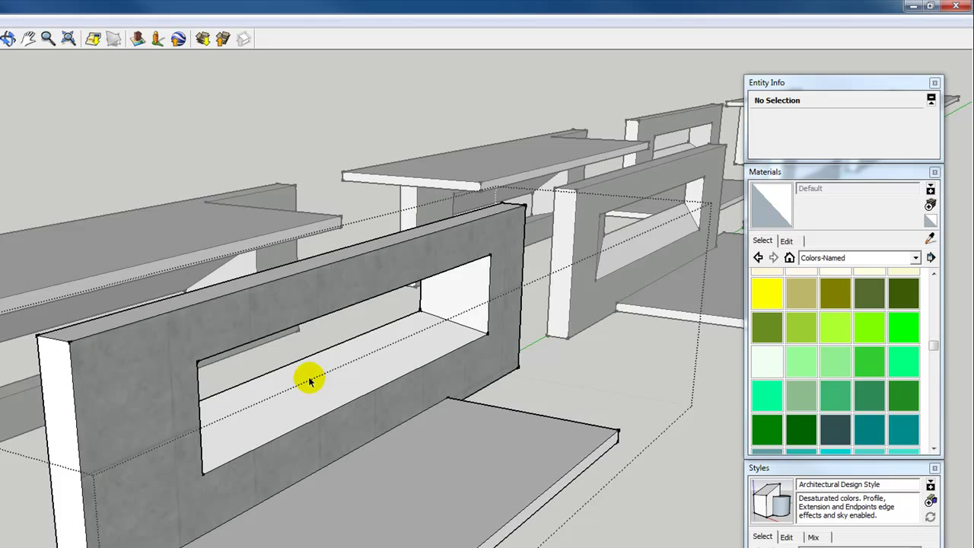
{"action": "left_click", "coordinate": [365, 370]}
{"action": "left_click", "coordinate": [347, 371]}
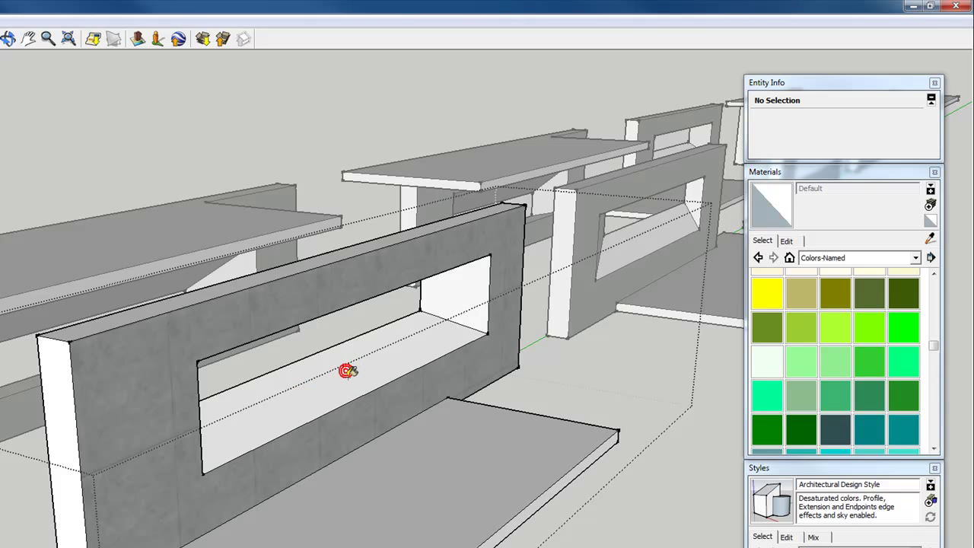
{"action": "left_click", "coordinate": [903, 327]}
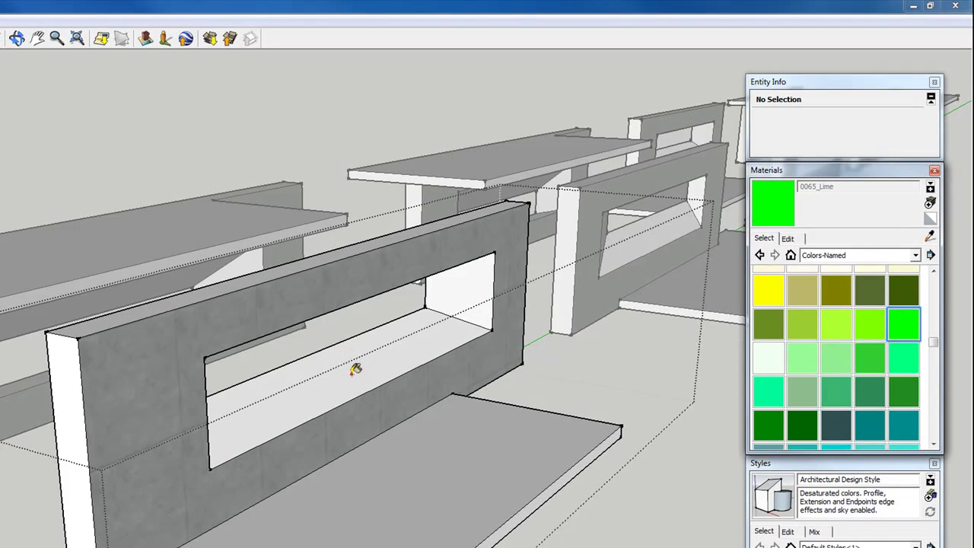
{"action": "left_click", "coordinate": [355, 369]}
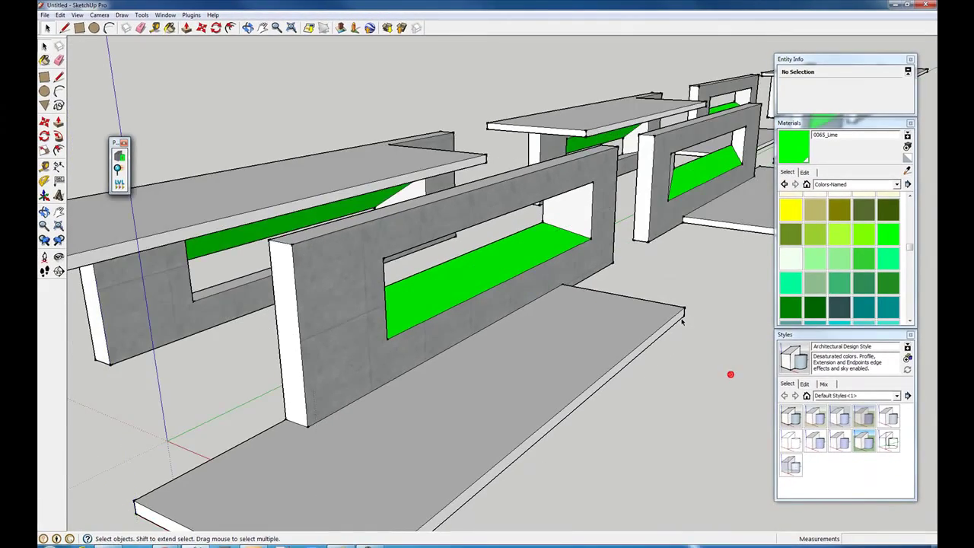
Check the statistics of the entire model with nested components included, and close Model Info
{"action": "scroll", "coordinate": [682, 322], "scroll_direction": "down", "scroll_amount": 3}
{"action": "middle_click_drag", "start_coordinate": [685, 326], "coordinate": [710, 308]}
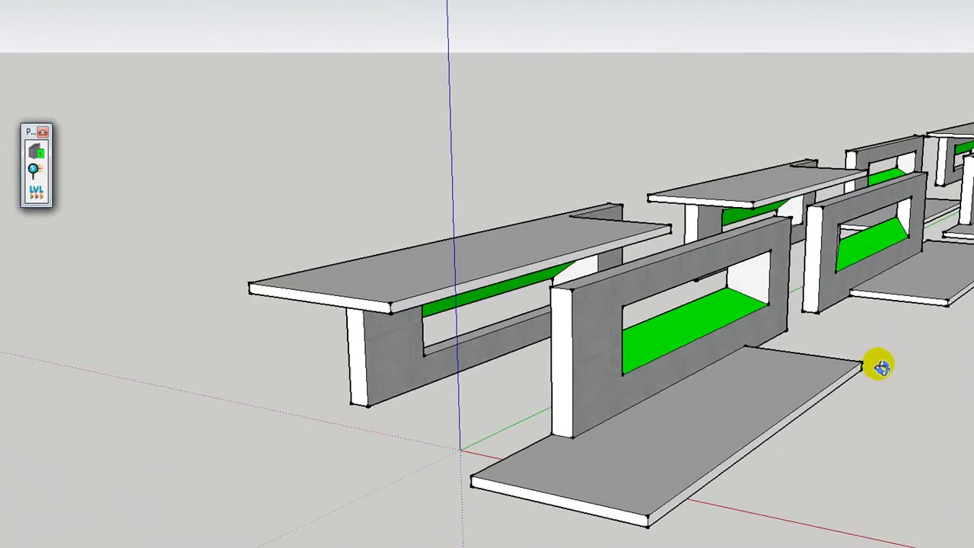
{"action": "scroll", "coordinate": [880, 366], "scroll_direction": "down", "scroll_amount": 6}
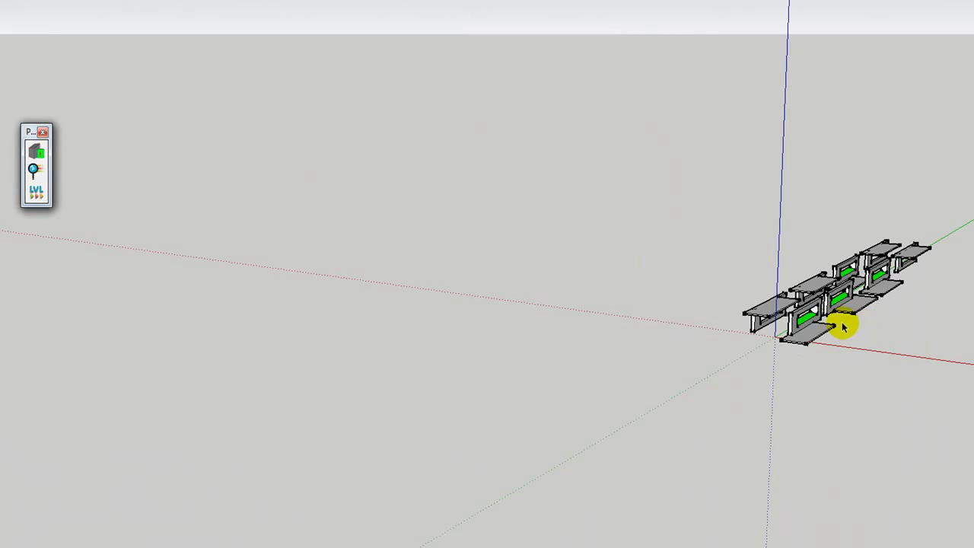
{"action": "middle_click_drag", "start_coordinate": [850, 306], "coordinate": [634, 385], "text": "shift"}
{"action": "scroll", "coordinate": [636, 384], "scroll_direction": "up", "scroll_amount": 6}
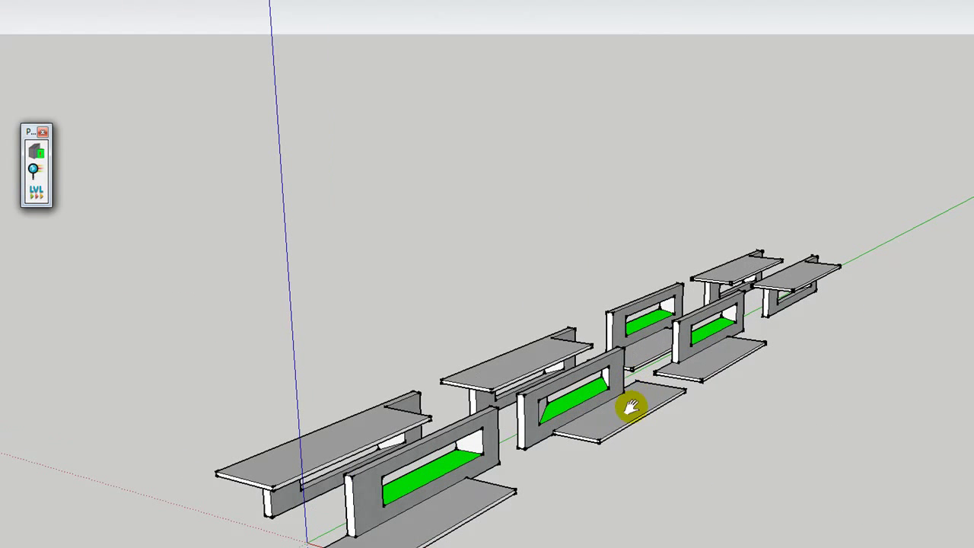
{"action": "middle_click_drag", "start_coordinate": [636, 471], "coordinate": [657, 439]}
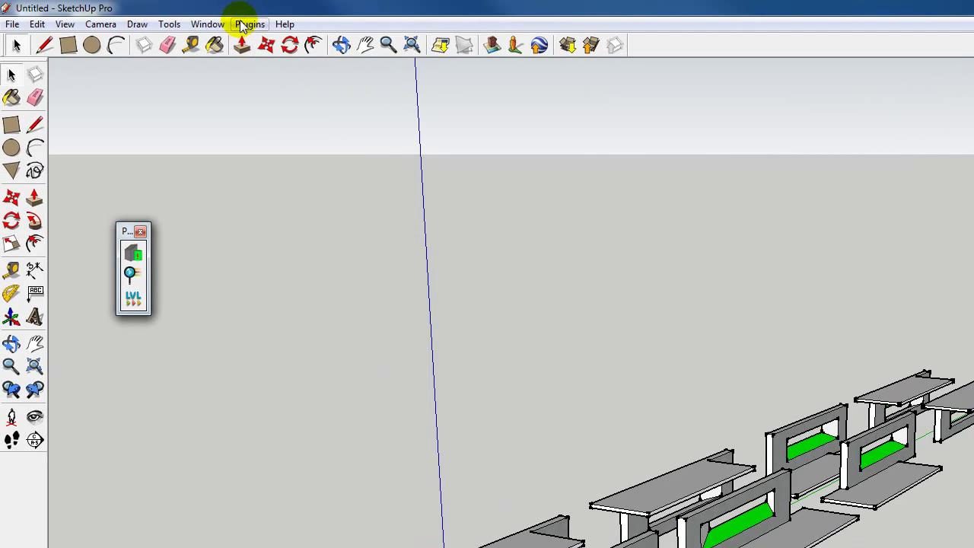
{"action": "left_click", "coordinate": [242, 25]}
{"action": "mouse_move", "coordinate": [211, 24]}
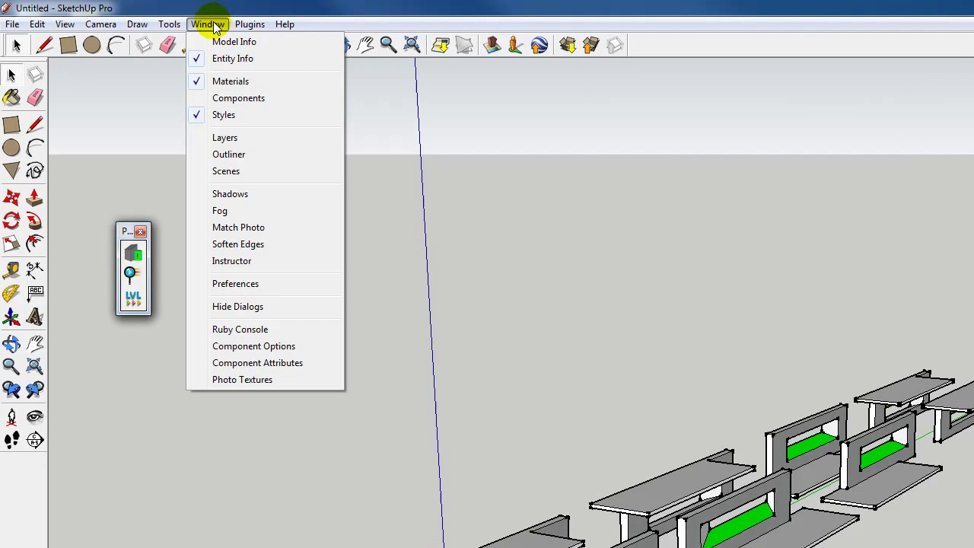
{"action": "left_click", "coordinate": [221, 42]}
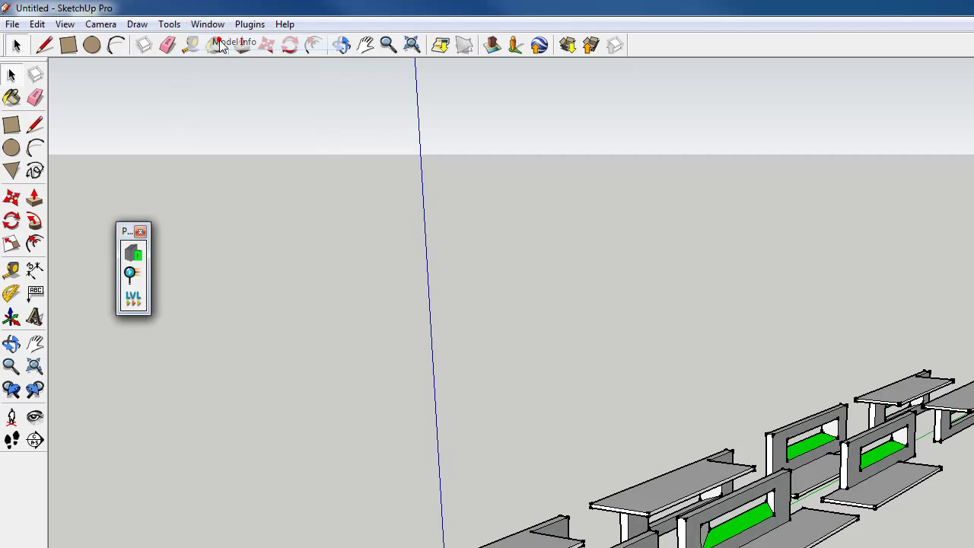
{"action": "left_click_drag", "start_coordinate": [130, 37], "coordinate": [389, 153]}
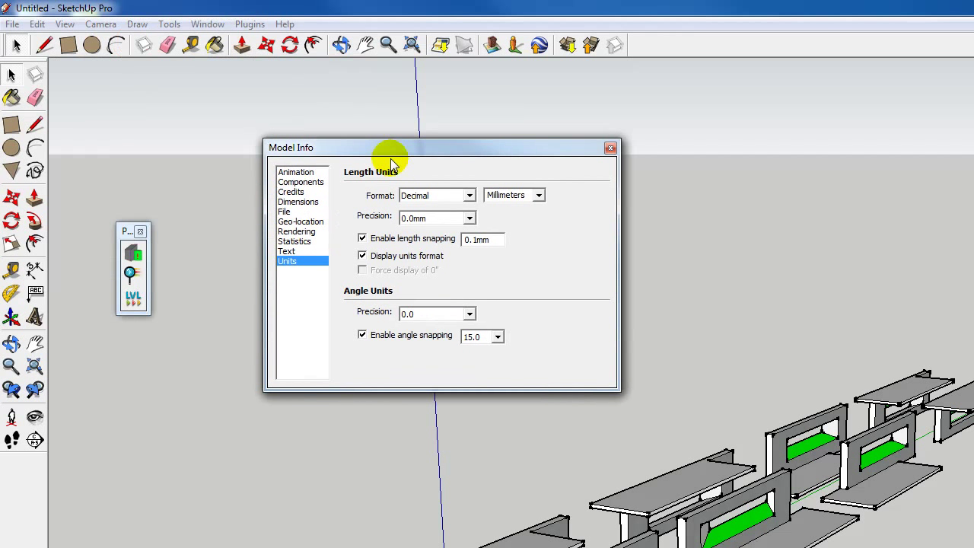
{"action": "left_click", "coordinate": [294, 241]}
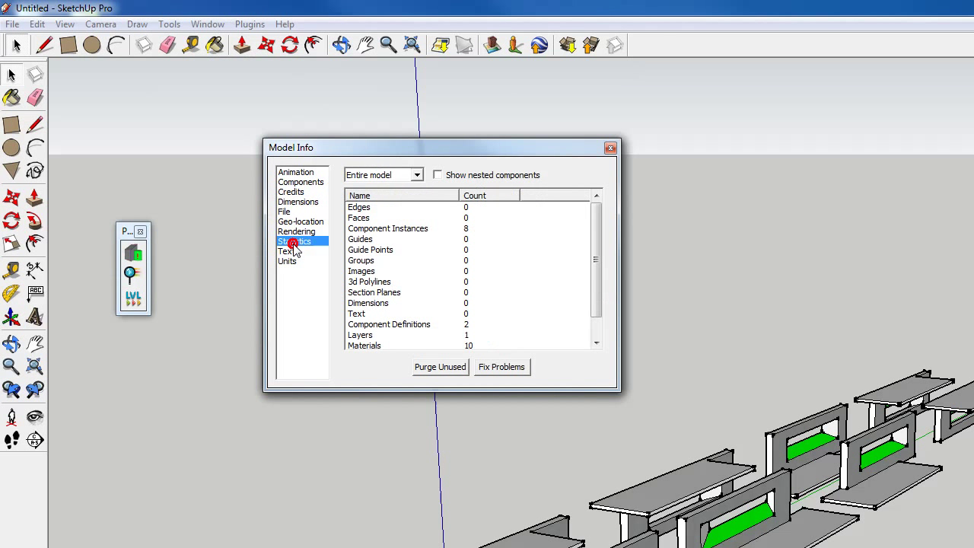
{"action": "left_click", "coordinate": [437, 177]}
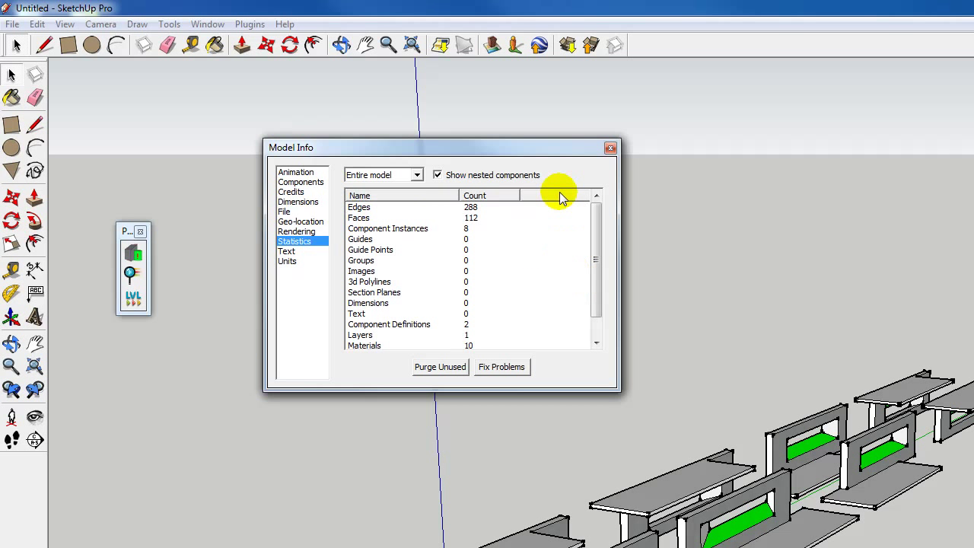
{"action": "left_click", "coordinate": [609, 149]}
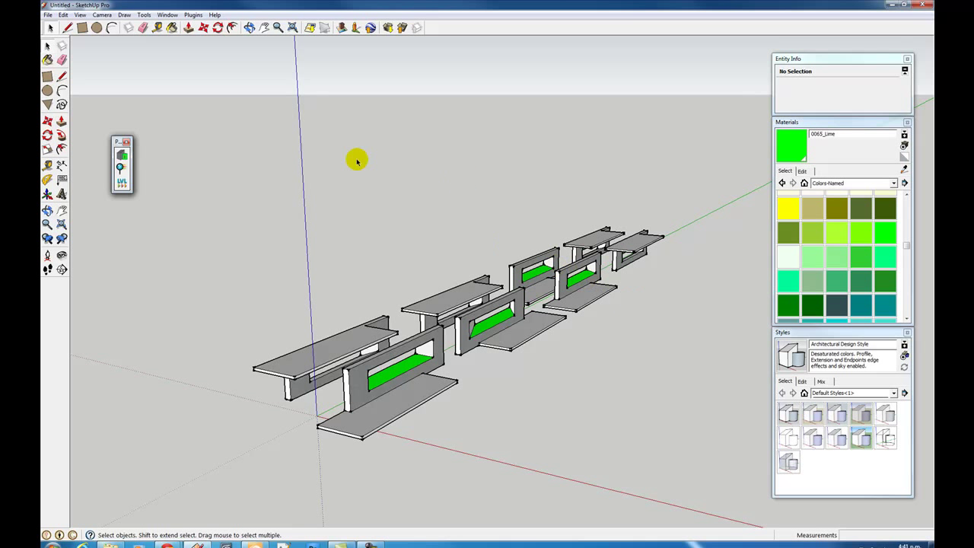
In the PlayUp preferences, set the CryENGINE 3 model export path to the level folder starting with 134 inside Game\Levels
{"action": "left_click", "coordinate": [192, 15]}
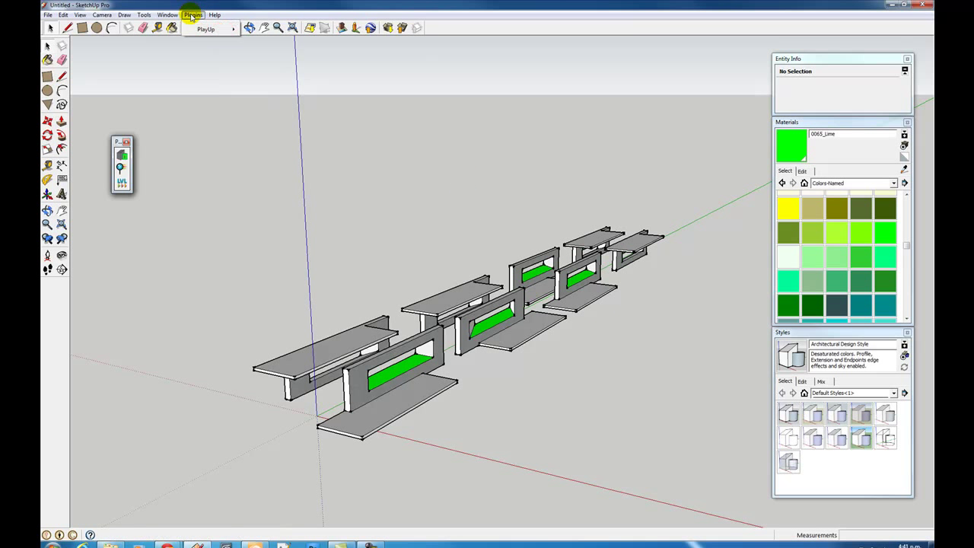
{"action": "mouse_move", "coordinate": [206, 28]}
{"action": "left_click", "coordinate": [267, 28]}
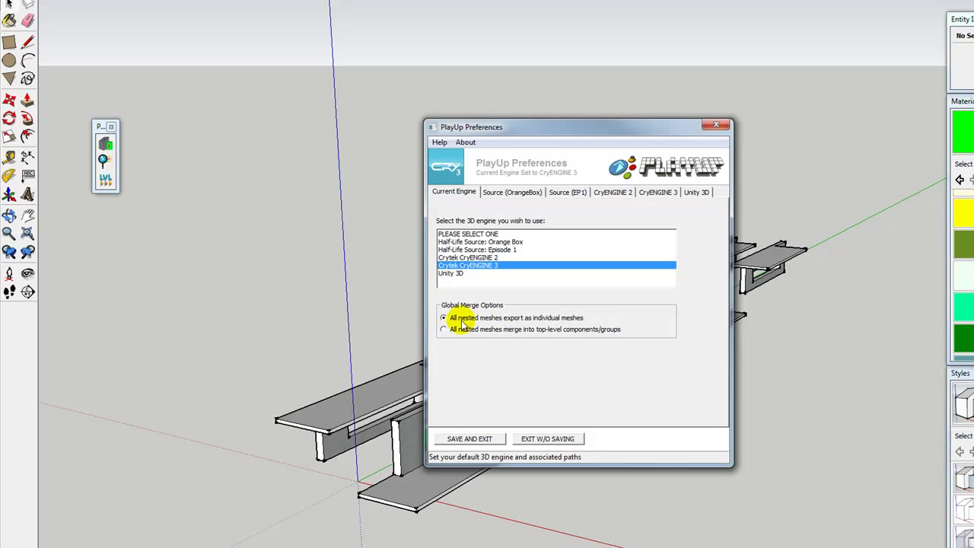
{"action": "left_click", "coordinate": [659, 193]}
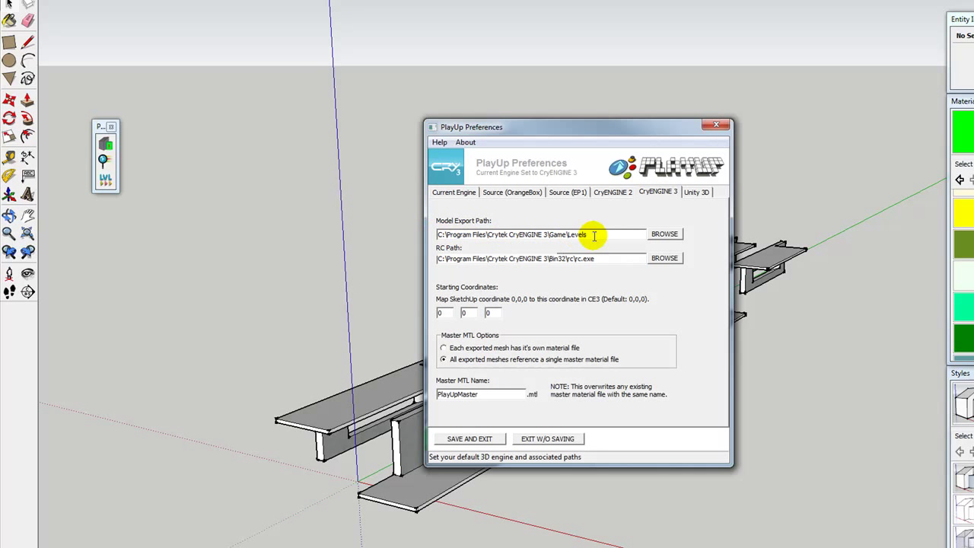
{"action": "left_click", "coordinate": [666, 236]}
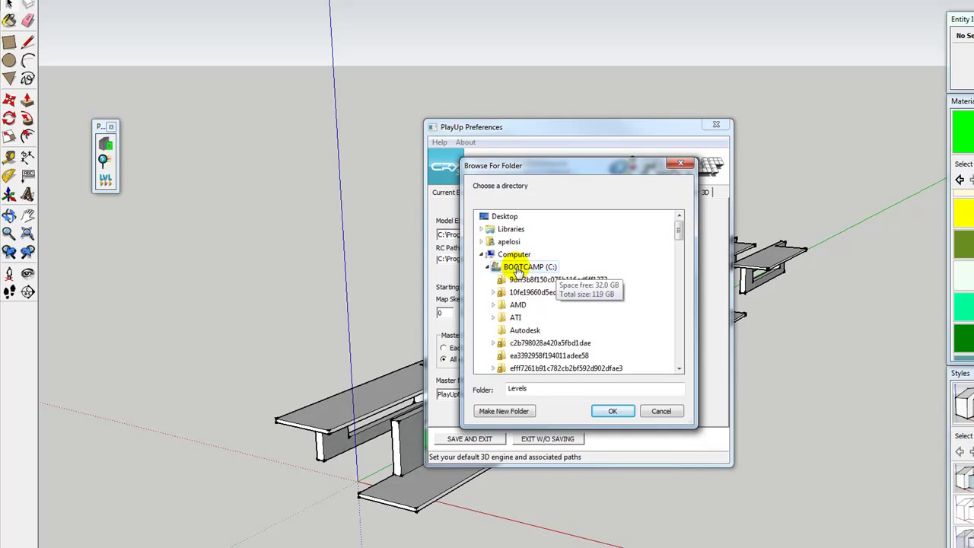
{"action": "left_click_drag", "start_coordinate": [678, 229], "coordinate": [680, 283]}
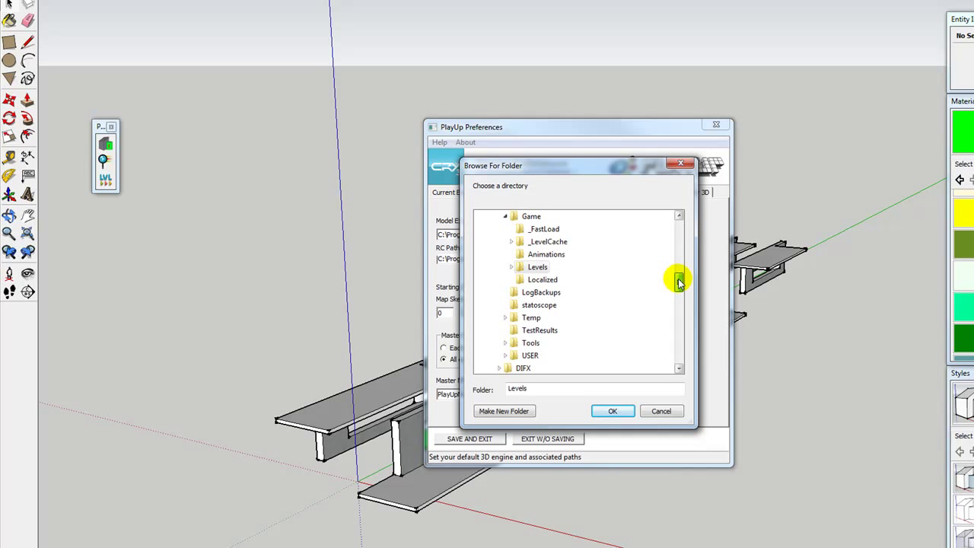
{"action": "left_click", "coordinate": [511, 266]}
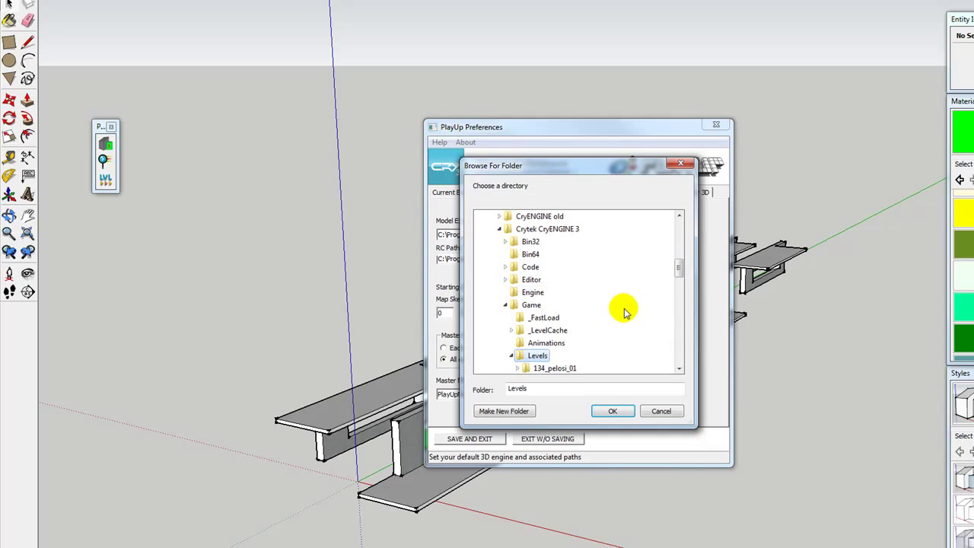
{"action": "left_click_drag", "start_coordinate": [678, 263], "coordinate": [677, 272]}
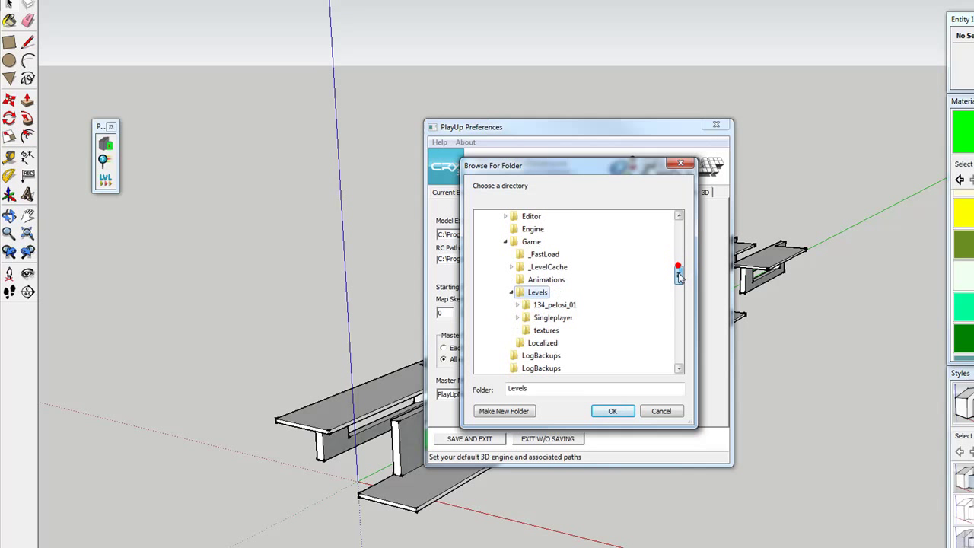
{"action": "left_click", "coordinate": [556, 306]}
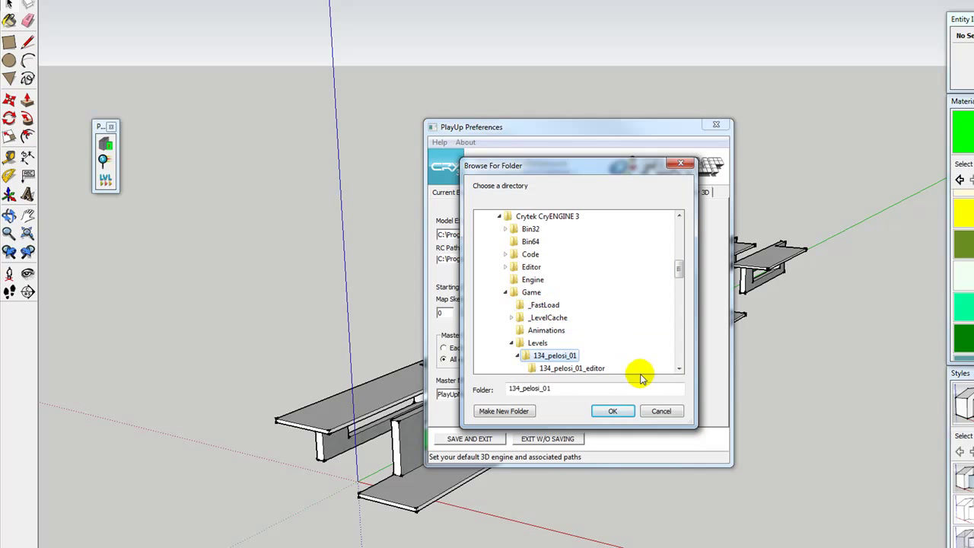
{"action": "left_click", "coordinate": [613, 411]}
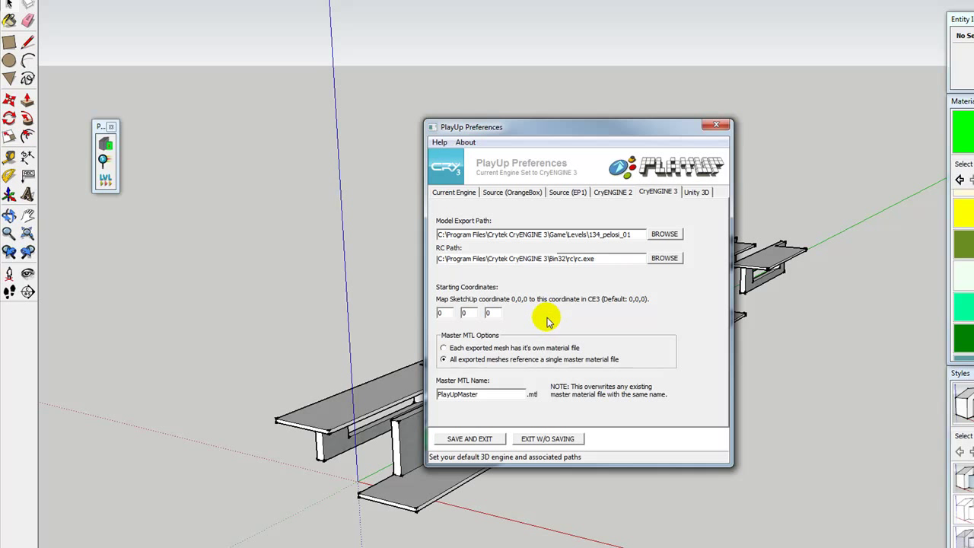
Set the Master MTL option so all exported meshes reference a single master material file, and save the PlayUp preferences
{"action": "left_click", "coordinate": [443, 360]}
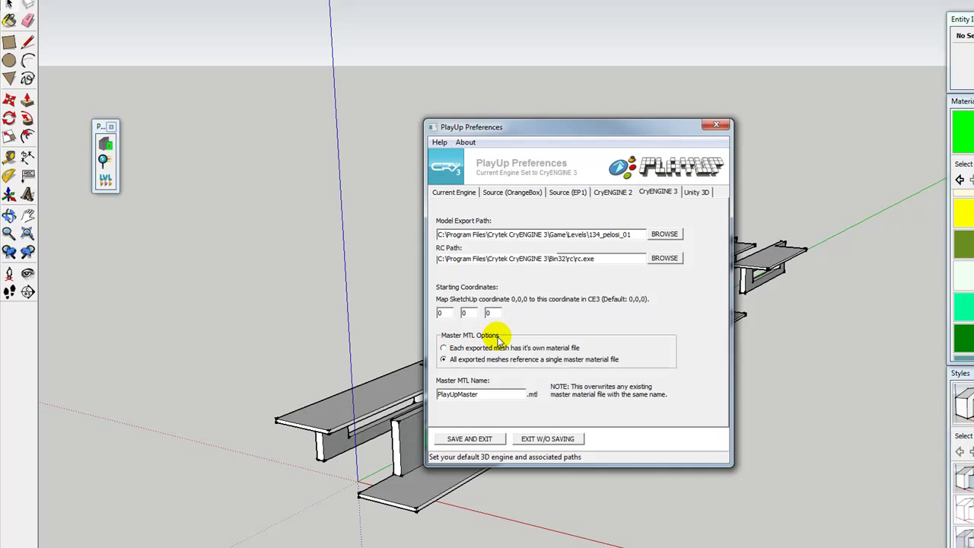
{"action": "left_click", "coordinate": [442, 348]}
{"action": "left_click", "coordinate": [443, 359]}
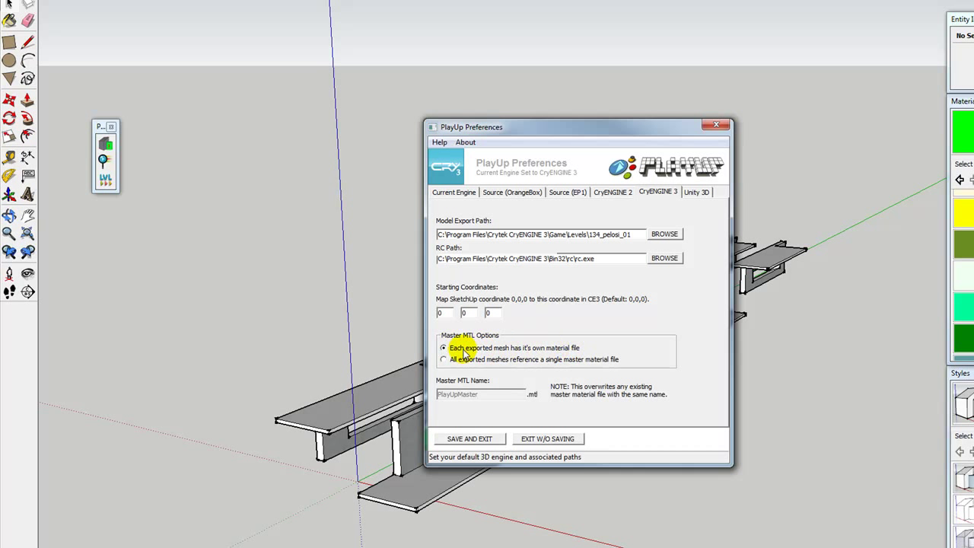
{"action": "left_click", "coordinate": [452, 349]}
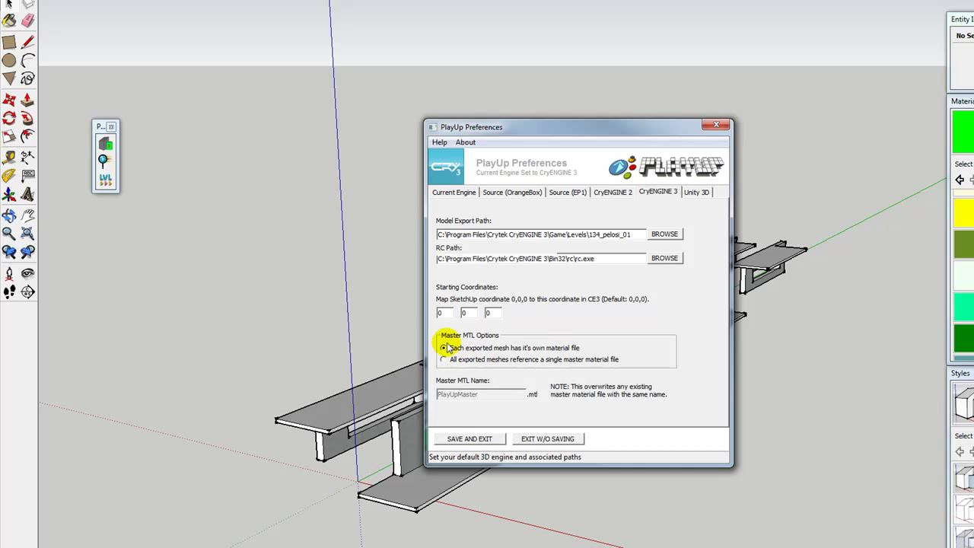
{"action": "left_click", "coordinate": [443, 361]}
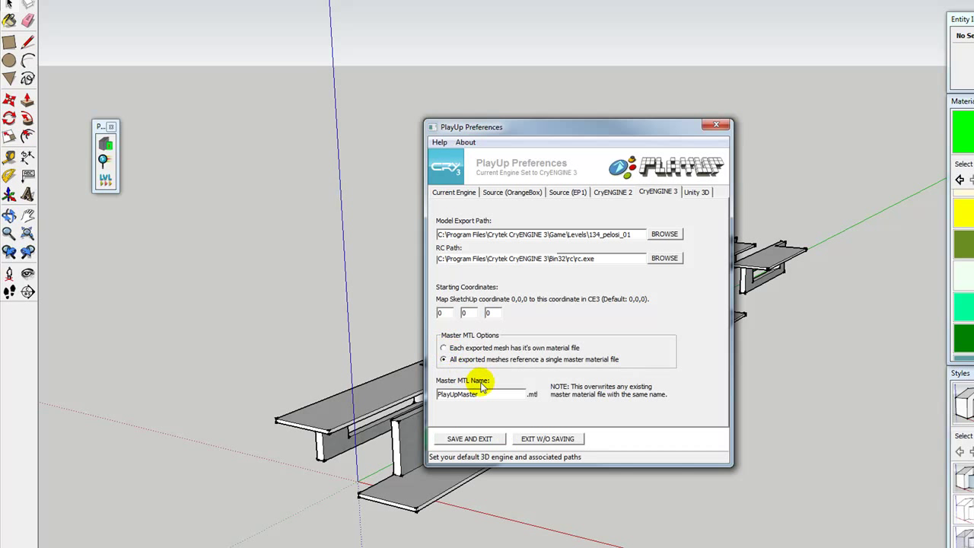
{"action": "left_click", "coordinate": [464, 440]}
{"action": "left_click", "coordinate": [577, 325]}
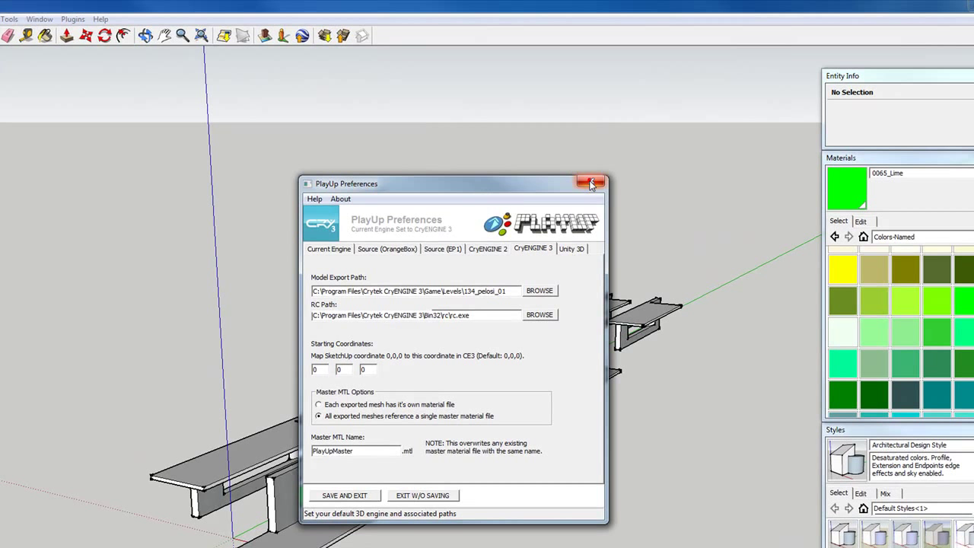
Export the SketchUp model as a level with PlayUp, moving the preferences window aside and acknowledging the layer import notice
{"action": "left_click_drag", "start_coordinate": [463, 183], "coordinate": [700, 87]}
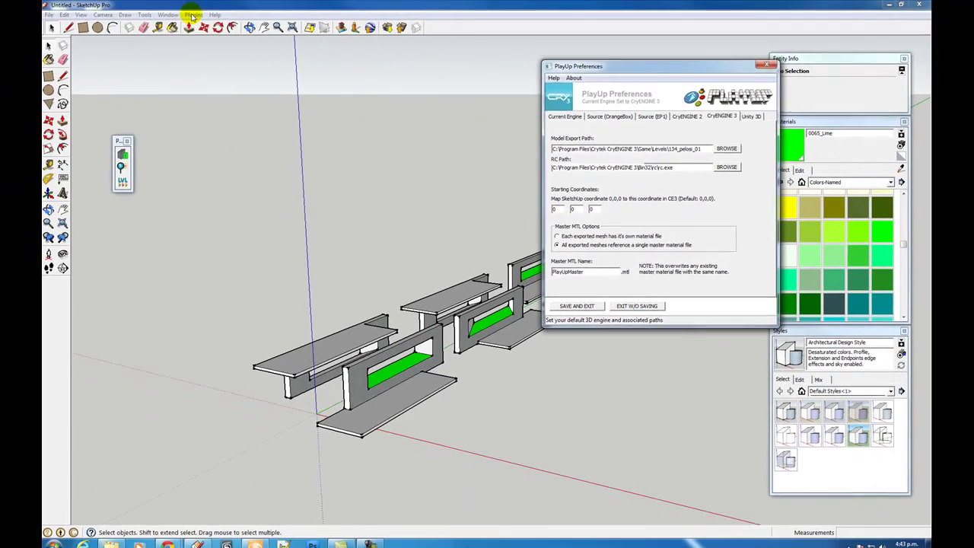
{"action": "left_click", "coordinate": [74, 19]}
{"action": "mouse_move", "coordinate": [201, 28]}
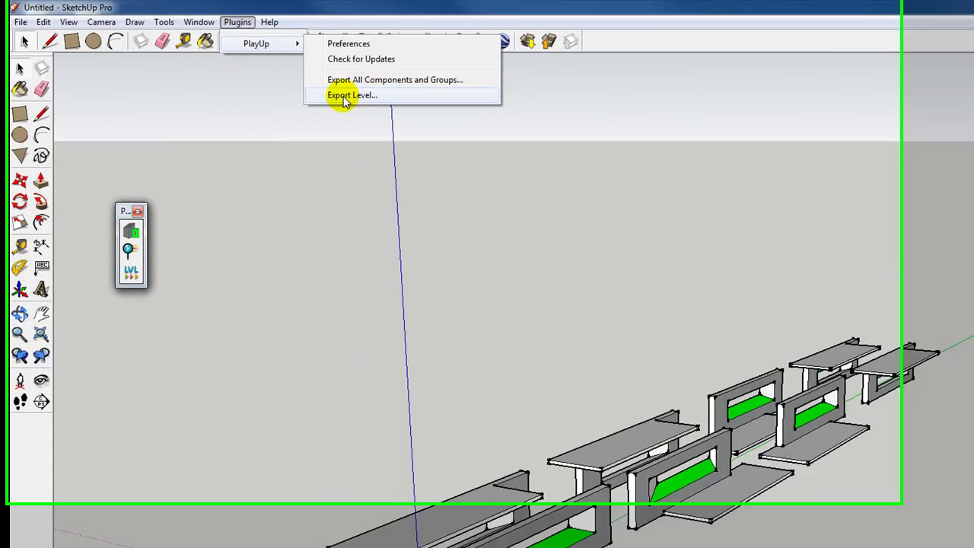
{"action": "left_click", "coordinate": [270, 65]}
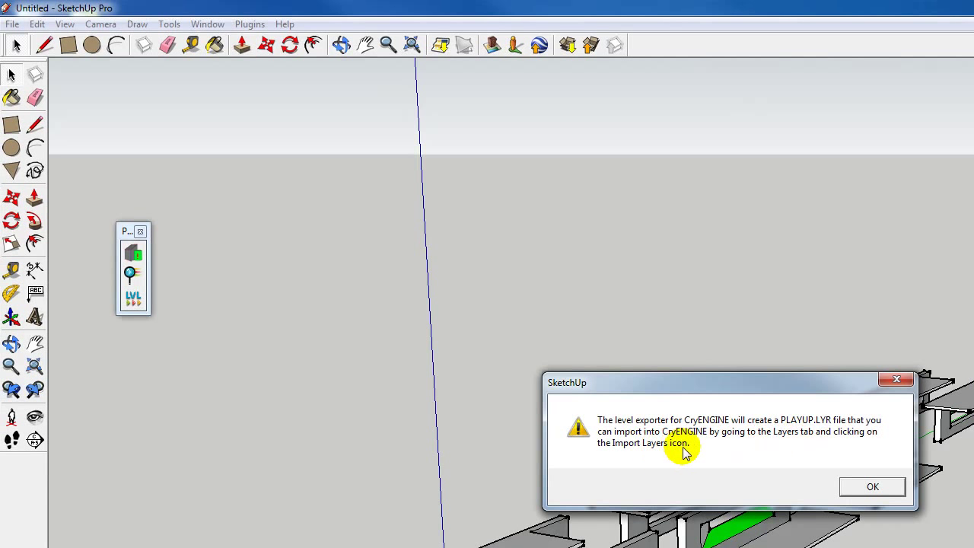
{"action": "left_click", "coordinate": [872, 489]}
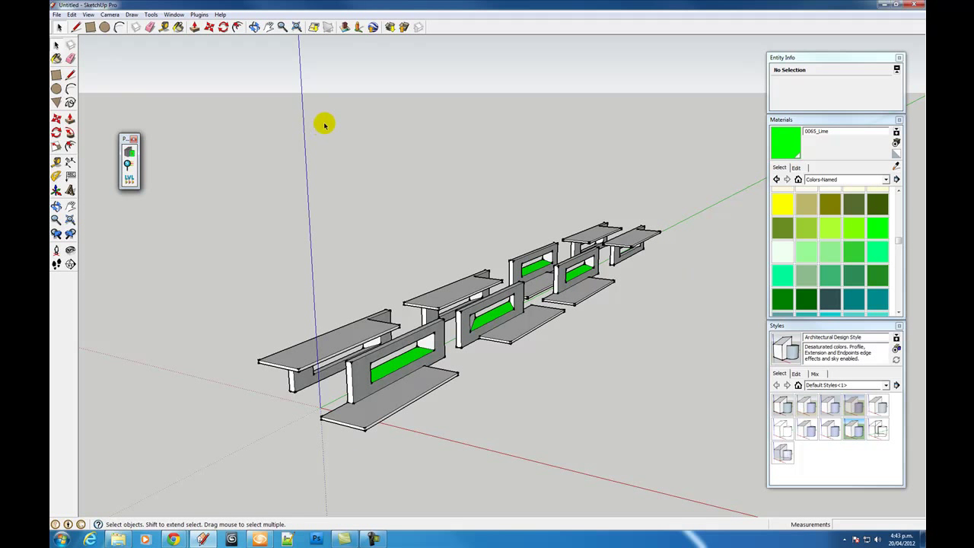
Switch to the CryENGINE Sandbox editor and import the layer file playup.lyr from the Game\Levels folder
{"action": "left_click", "coordinate": [882, 5]}
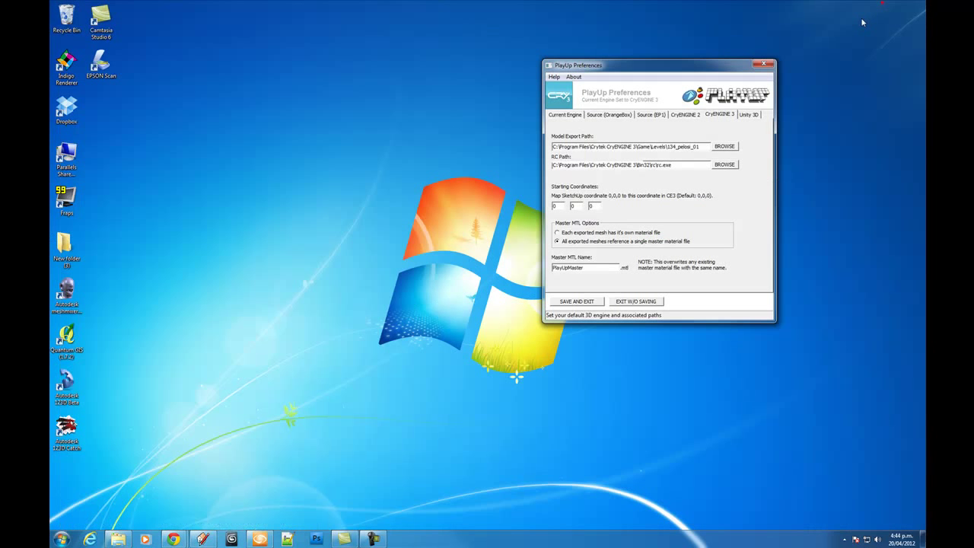
{"action": "left_click", "coordinate": [259, 538]}
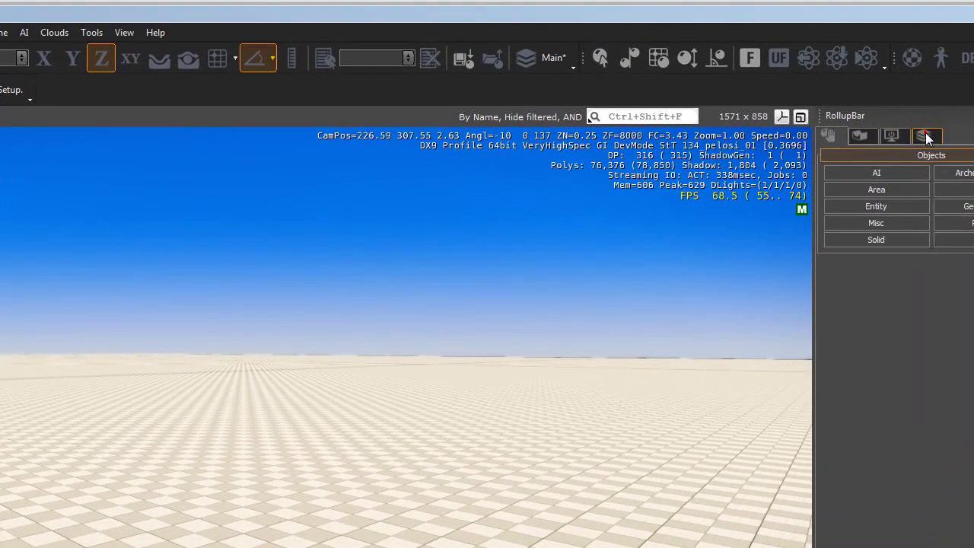
{"action": "left_click", "coordinate": [926, 136]}
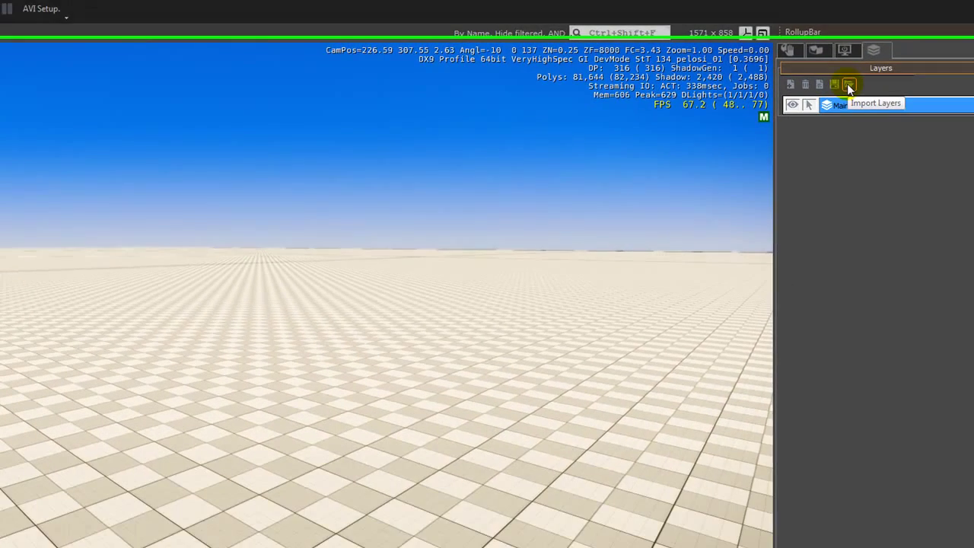
{"action": "left_click", "coordinate": [895, 174]}
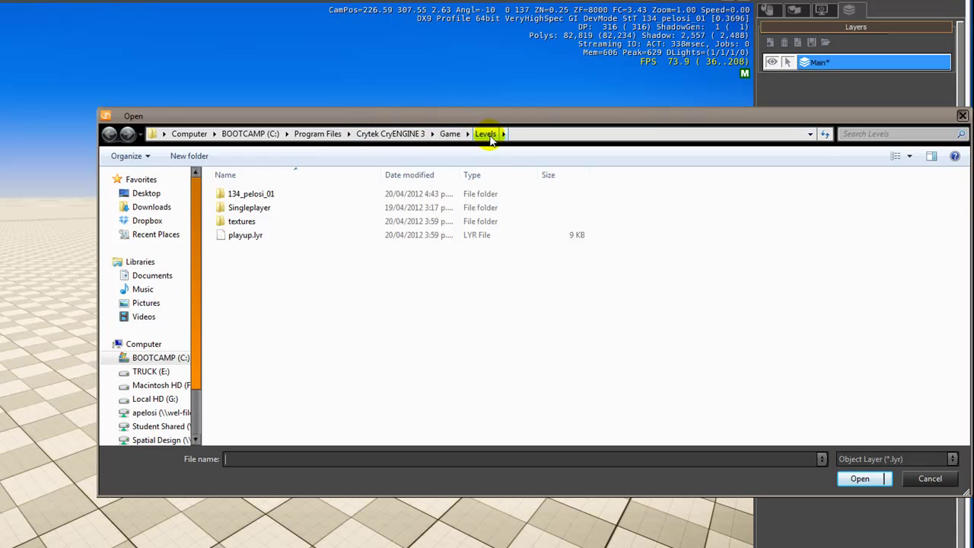
{"action": "left_click", "coordinate": [246, 236]}
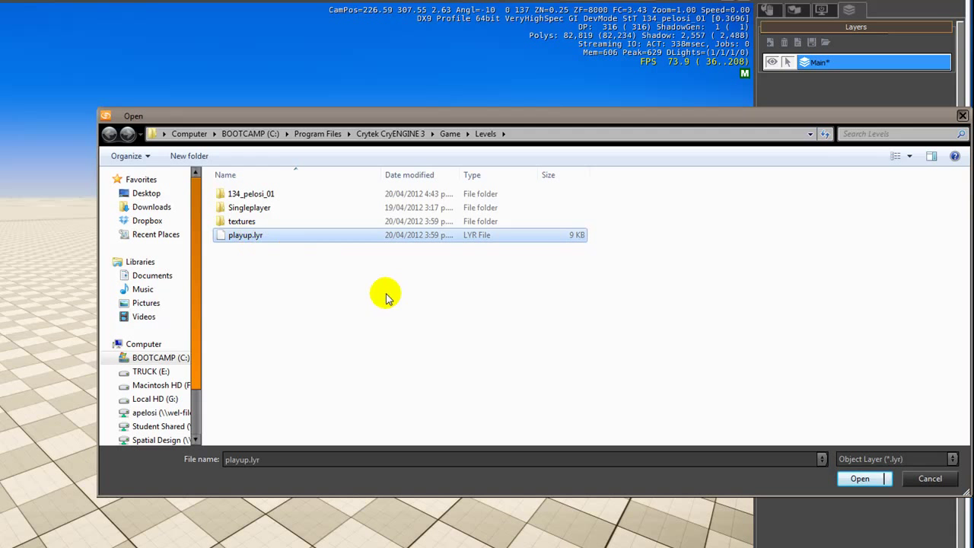
{"action": "left_click", "coordinate": [864, 478]}
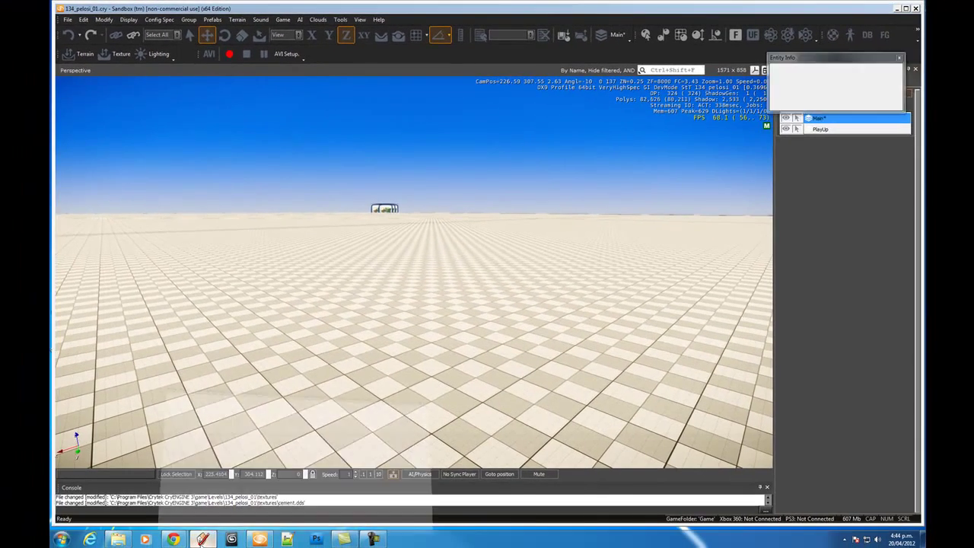
Switch to SketchUp, review the CryENGINE 3 starting coordinates in the PlayUp preferences, and return to the Sandbox editor
{"action": "key", "text": "alt+Tab"}
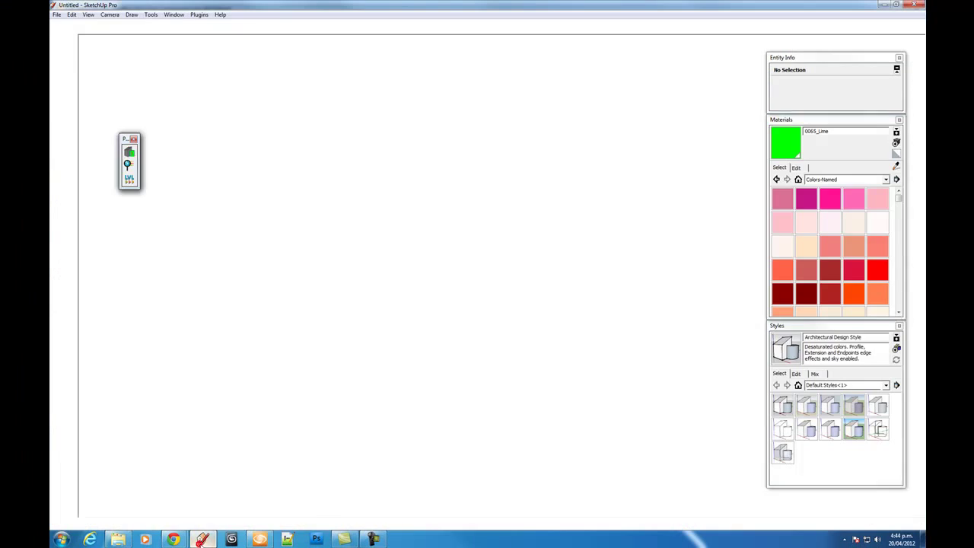
{"action": "left_click", "coordinate": [349, 320]}
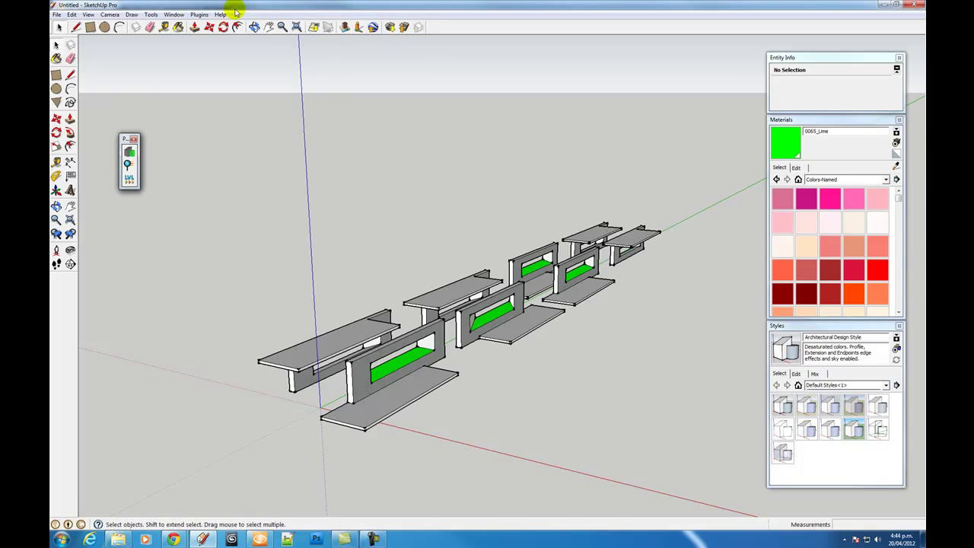
{"action": "left_click", "coordinate": [199, 14]}
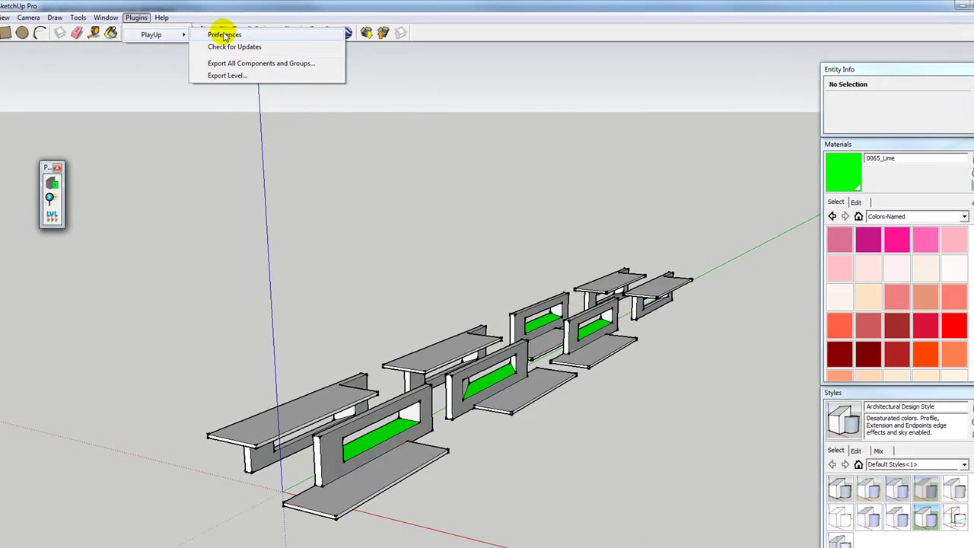
{"action": "left_click", "coordinate": [224, 35]}
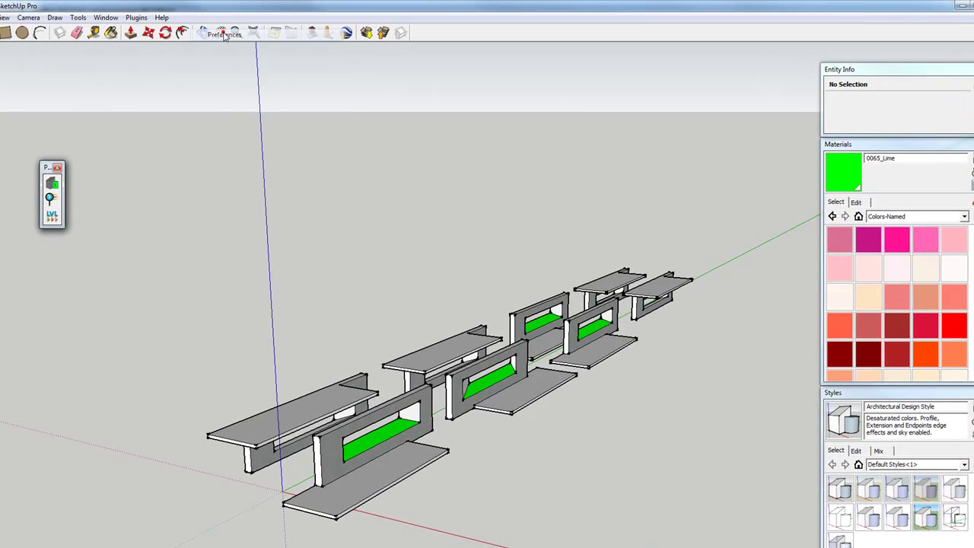
{"action": "left_click", "coordinate": [816, 78]}
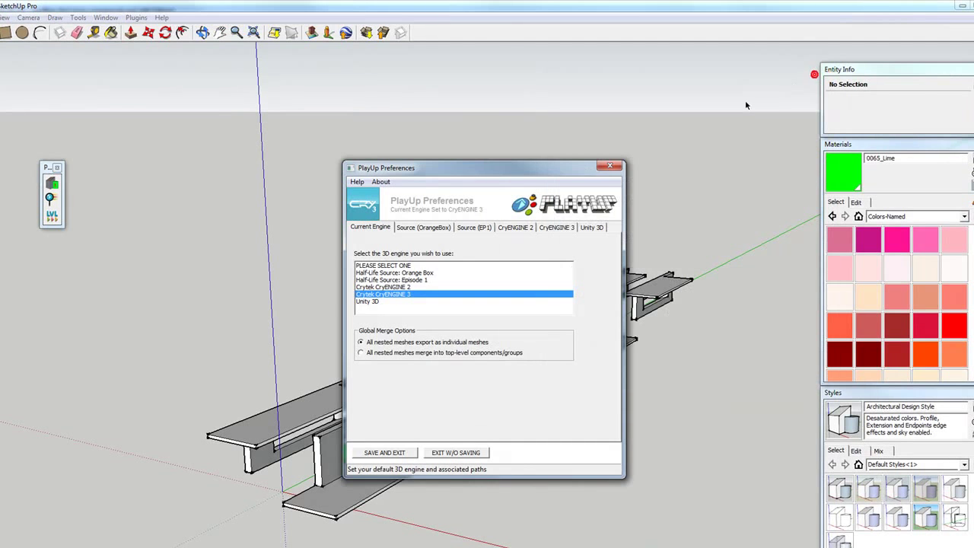
{"action": "left_click", "coordinate": [555, 228]}
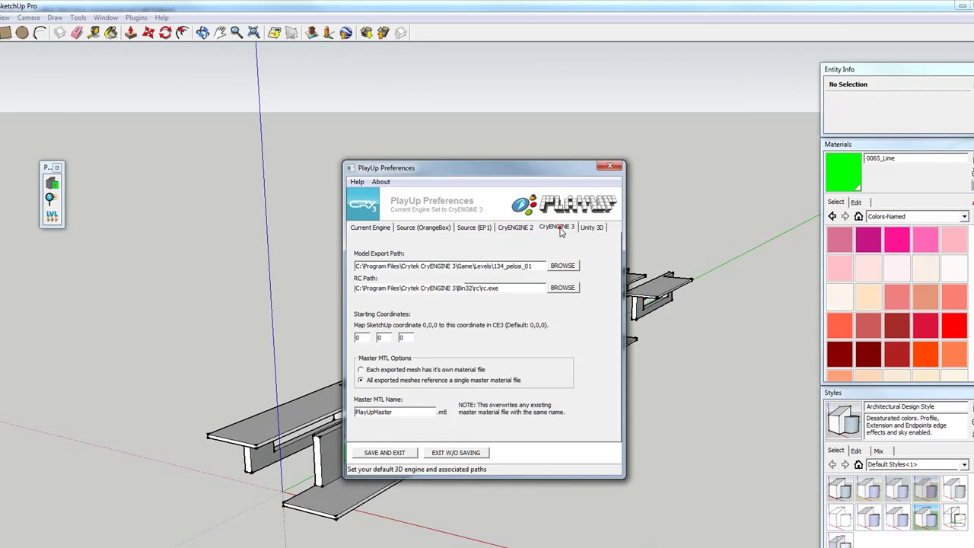
{"action": "left_click", "coordinate": [379, 338]}
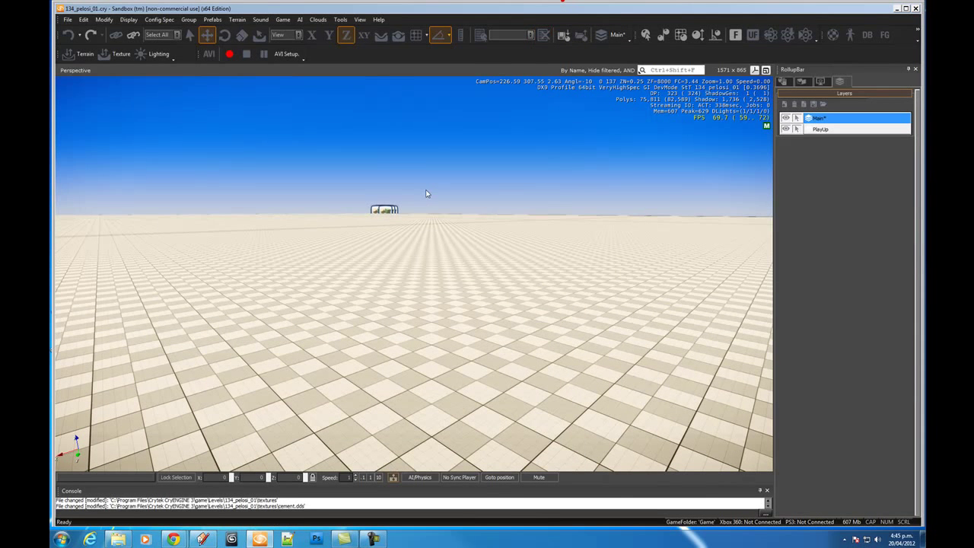
Move the camera across the terrain towards the imported objects and check the Terrain Collision setting
{"action": "key", "text": "w"}
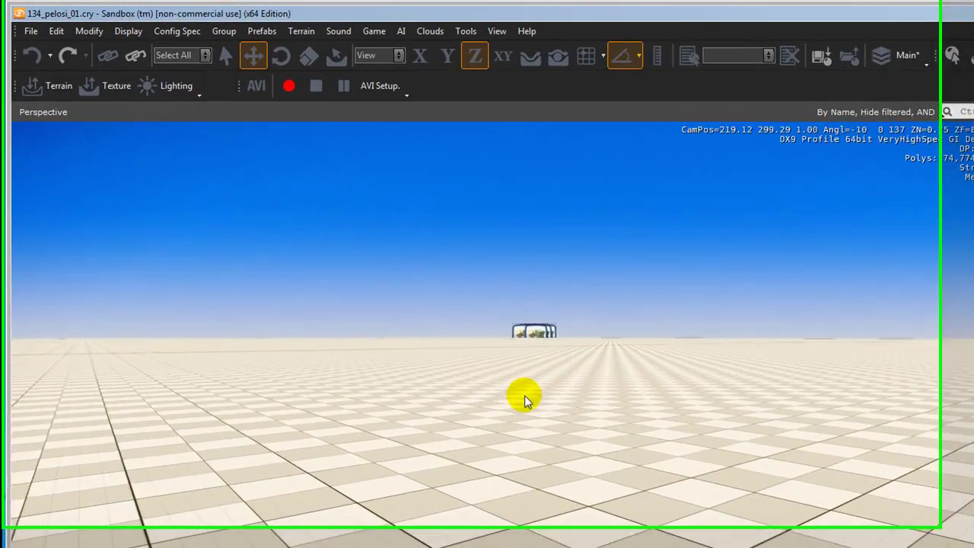
{"action": "key", "text": "s"}
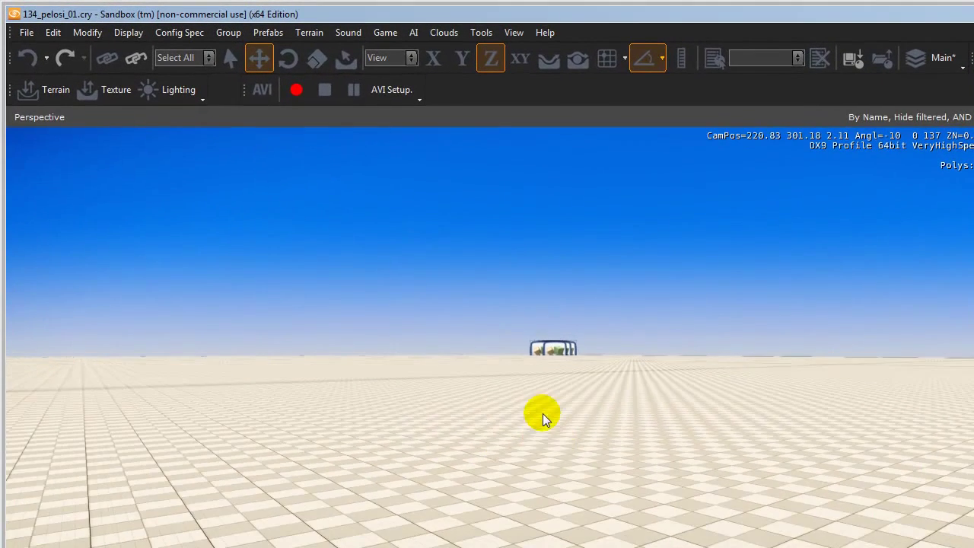
{"action": "key", "text": "w"}
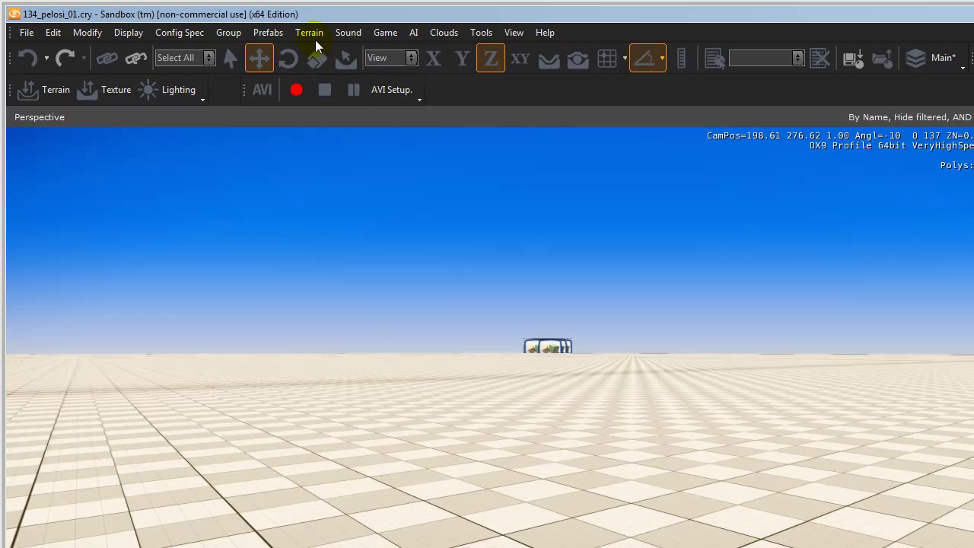
{"action": "left_click", "coordinate": [385, 31]}
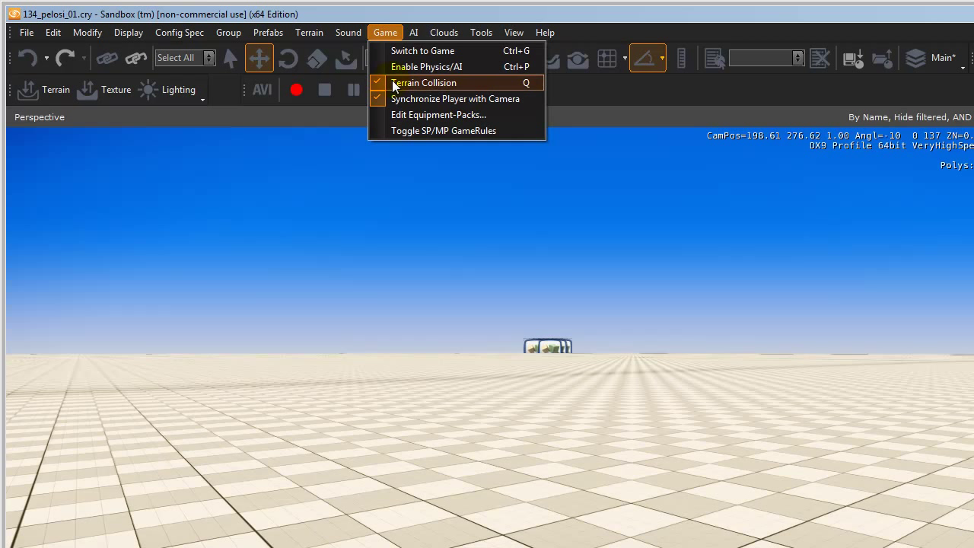
{"action": "left_click", "coordinate": [599, 375]}
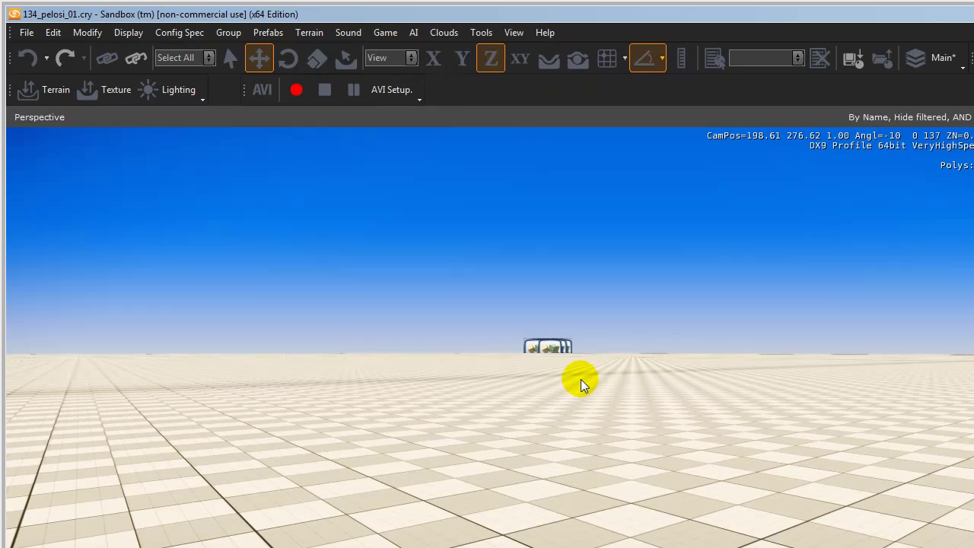
{"action": "scroll", "coordinate": [578, 388], "scroll_direction": "up", "scroll_amount": 6}
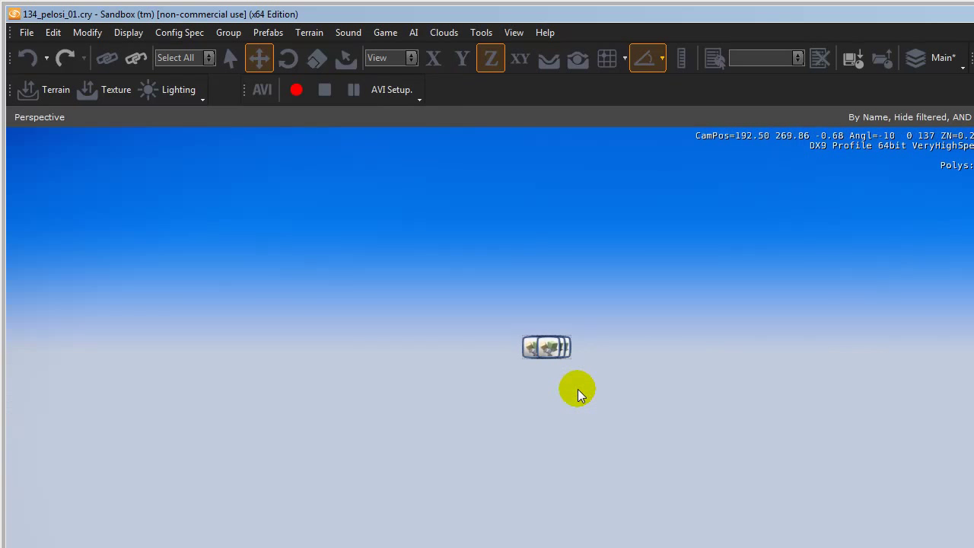
{"action": "scroll", "coordinate": [578, 388], "scroll_direction": "down", "scroll_amount": 10}
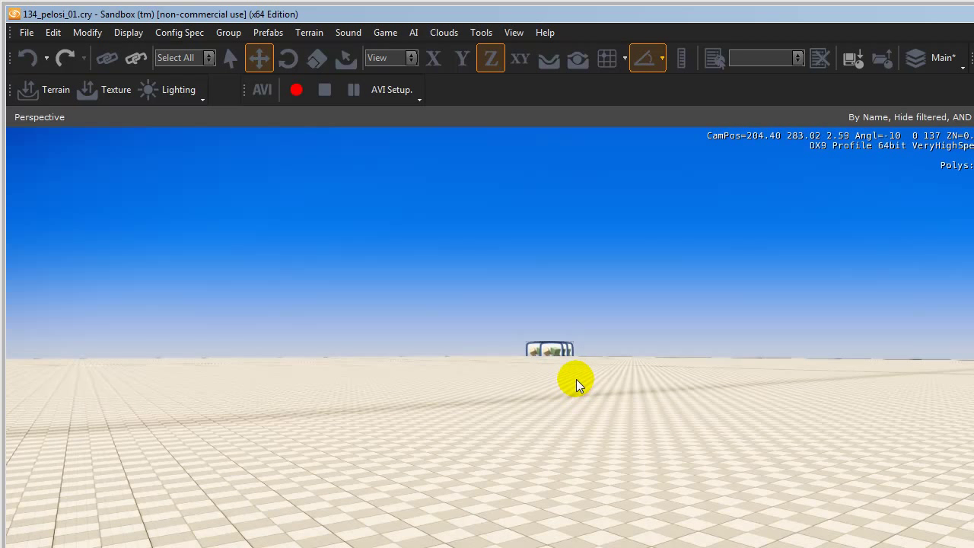
{"action": "key", "text": "w"}
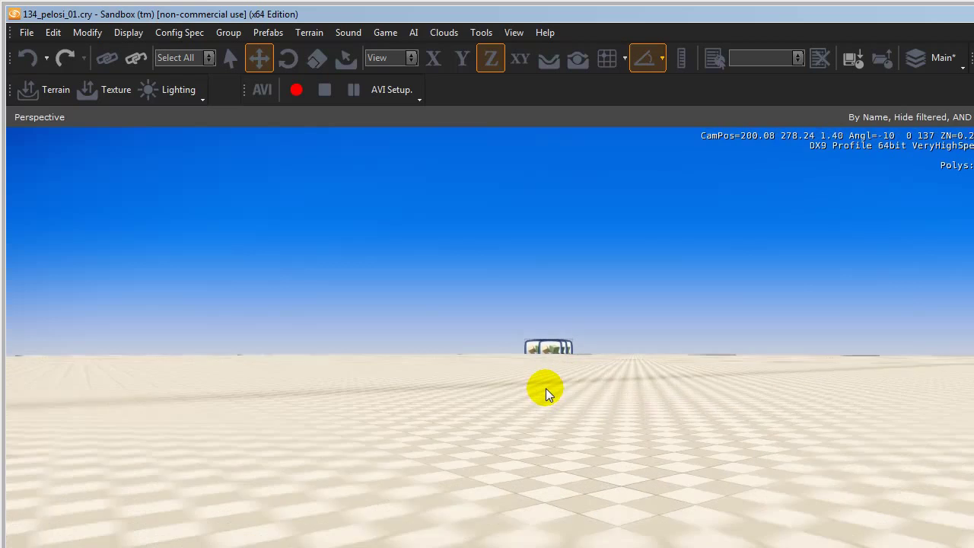
{"action": "key", "text": "s"}
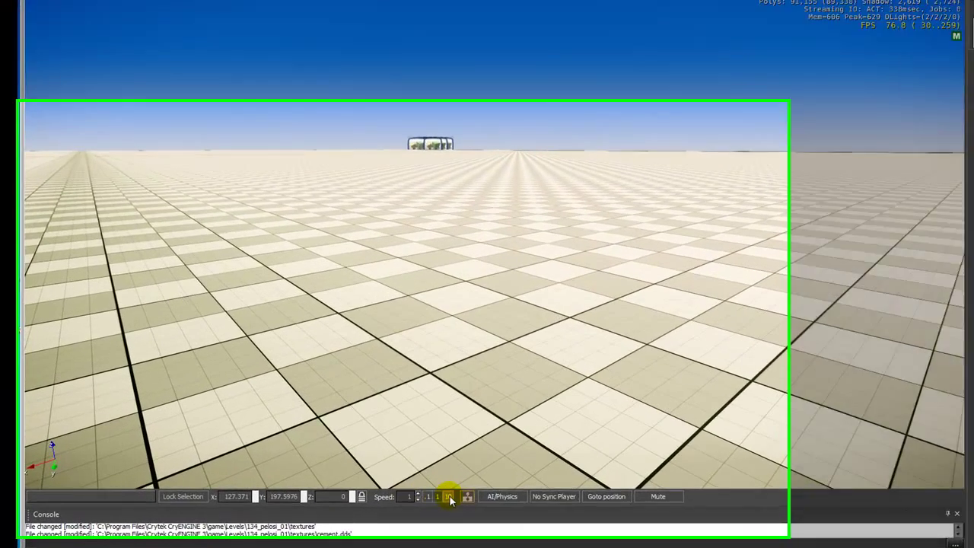
Set the camera speed to 10 and fly to the imported objects at the corner of the terrain
{"action": "left_click", "coordinate": [374, 494]}
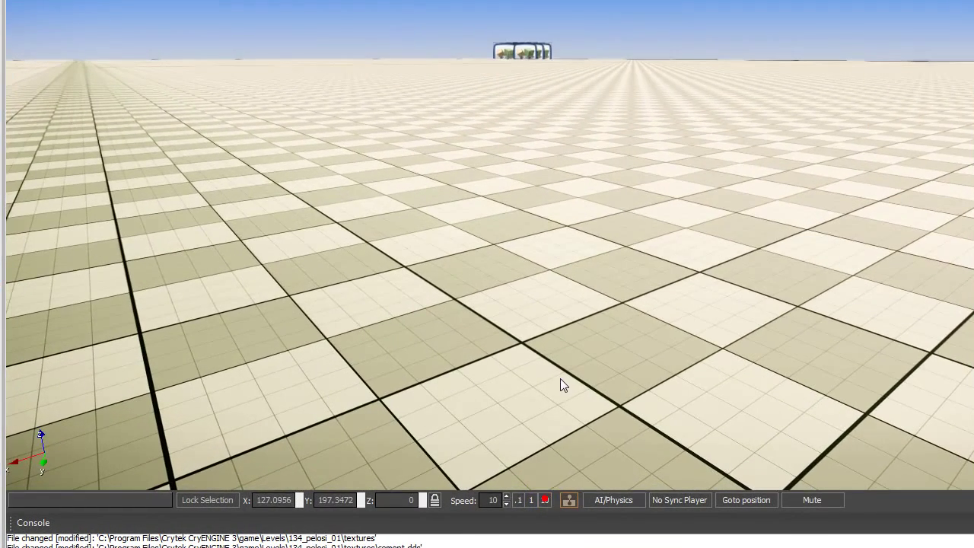
{"action": "key", "text": "w"}
{"action": "scroll", "coordinate": [452, 259], "scroll_direction": "down", "scroll_amount": 2}
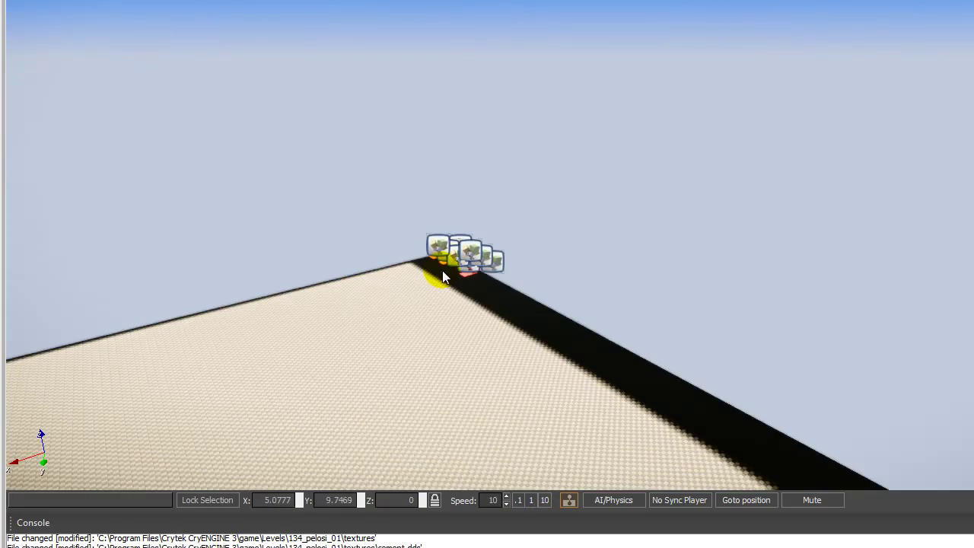
{"action": "right_click_drag", "start_coordinate": [407, 336], "coordinate": [412, 364]}
{"action": "key", "text": "w"}
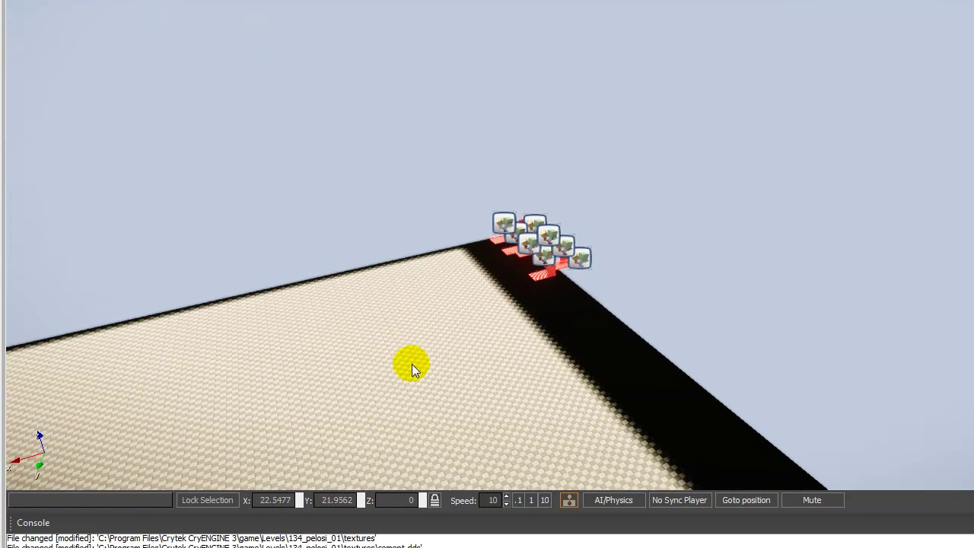
Set the camera speed to 1 and examine the geometry and materials of the imported room objects up close
{"action": "left_click", "coordinate": [528, 500]}
{"action": "key", "text": "s"}
{"action": "key", "text": "w"}
{"action": "right_click_drag", "start_coordinate": [462, 221], "coordinate": [462, 223]}
{"action": "key", "text": "s"}
{"action": "key", "text": "w"}
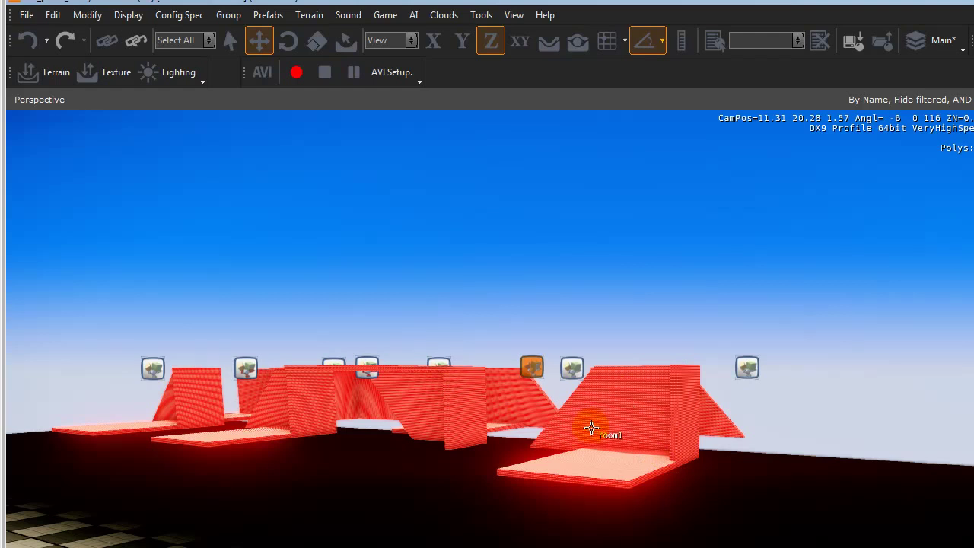
{"action": "scroll", "coordinate": [600, 429], "scroll_direction": "up", "scroll_amount": 5}
{"action": "scroll", "coordinate": [610, 441], "scroll_direction": "down", "scroll_amount": 10}
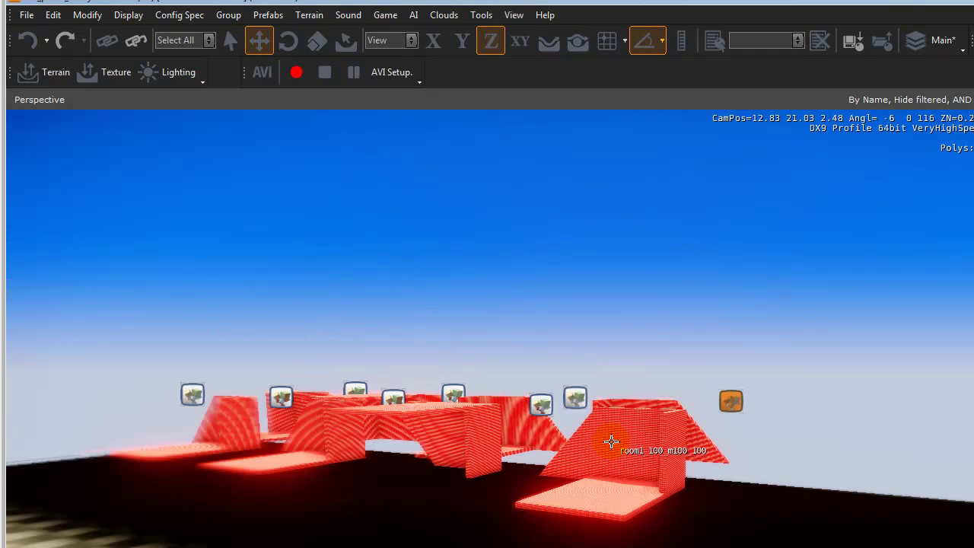
{"action": "scroll", "coordinate": [597, 441], "scroll_direction": "up", "scroll_amount": 3}
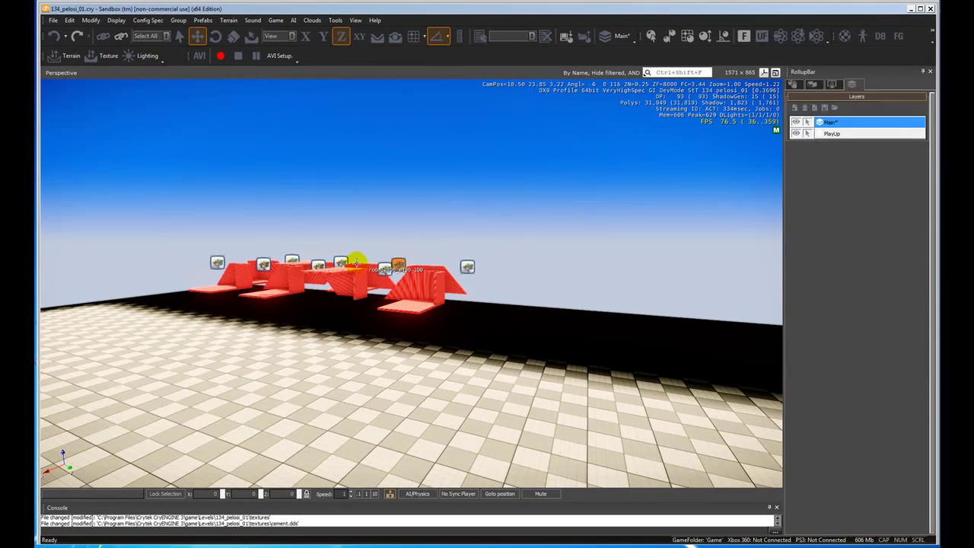
Open the Select Objects list and select all the imported room1 objects of the PlayUp layer
{"action": "left_click", "coordinate": [355, 261]}
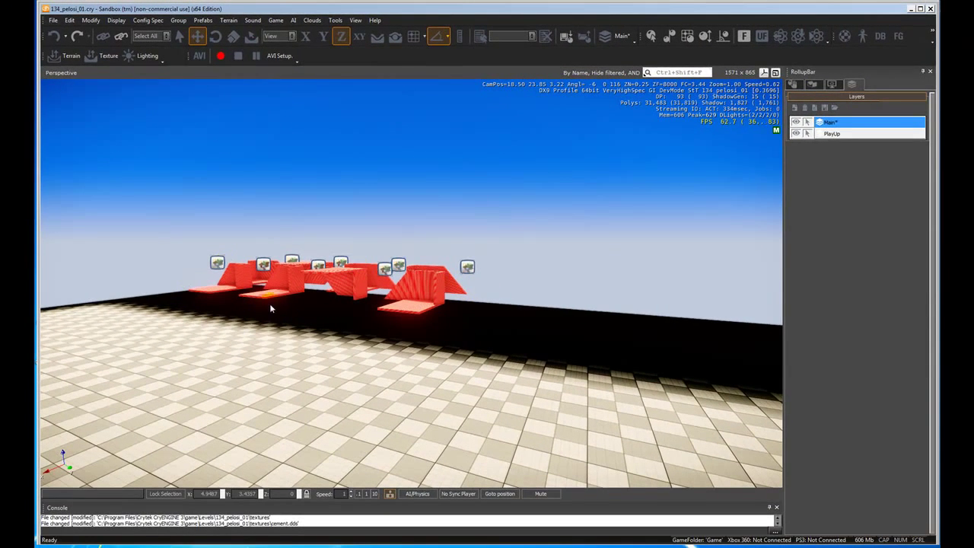
{"action": "left_click", "coordinate": [336, 20]}
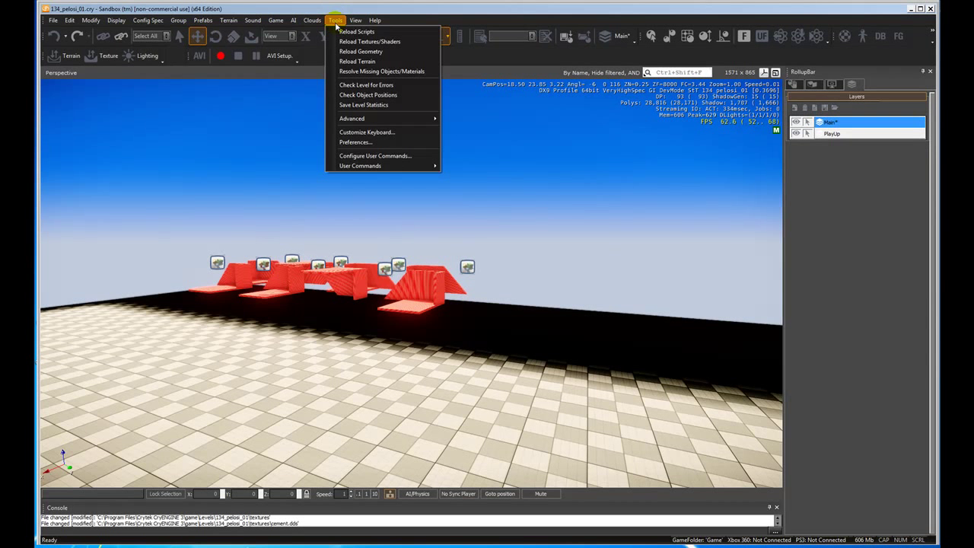
{"action": "left_click", "coordinate": [355, 21]}
{"action": "mouse_move", "coordinate": [364, 34]}
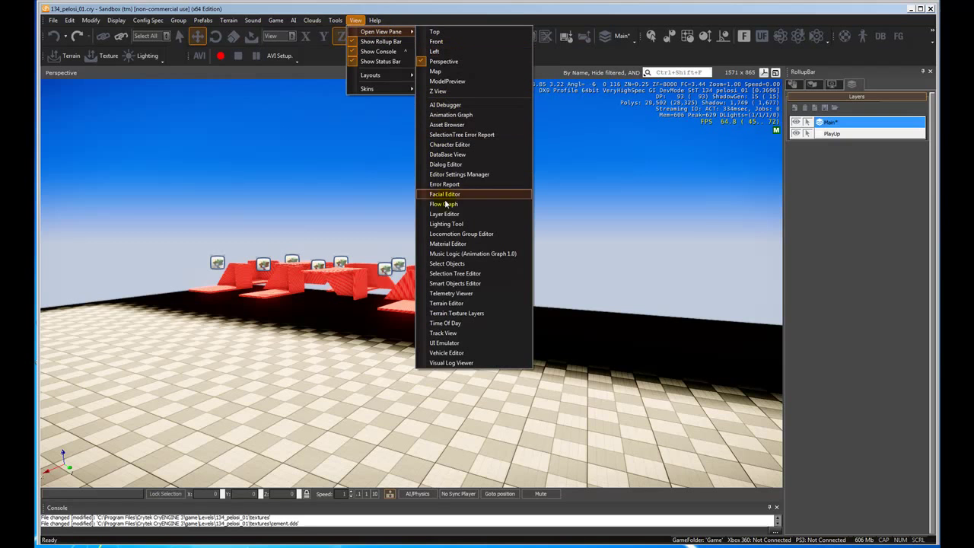
{"action": "left_click", "coordinate": [456, 263]}
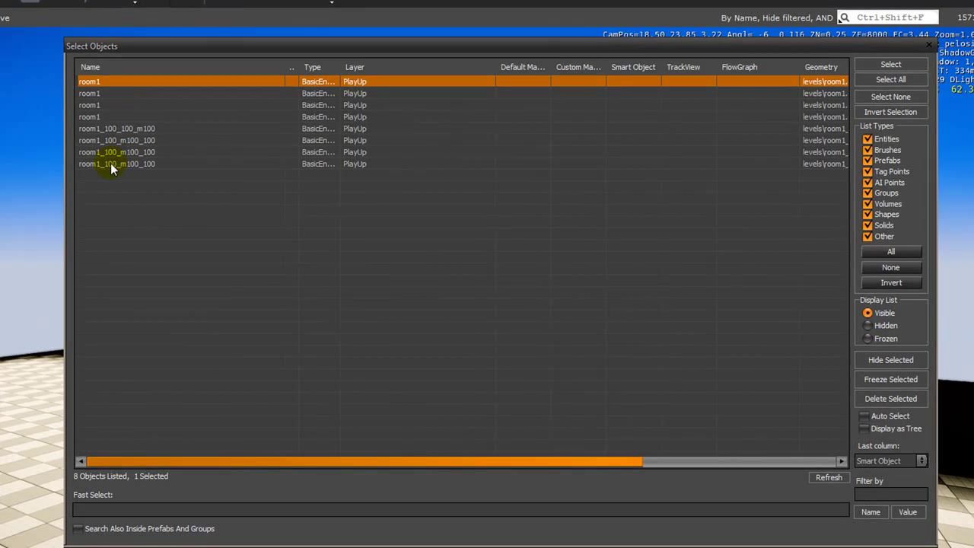
{"action": "left_click", "coordinate": [110, 163]}
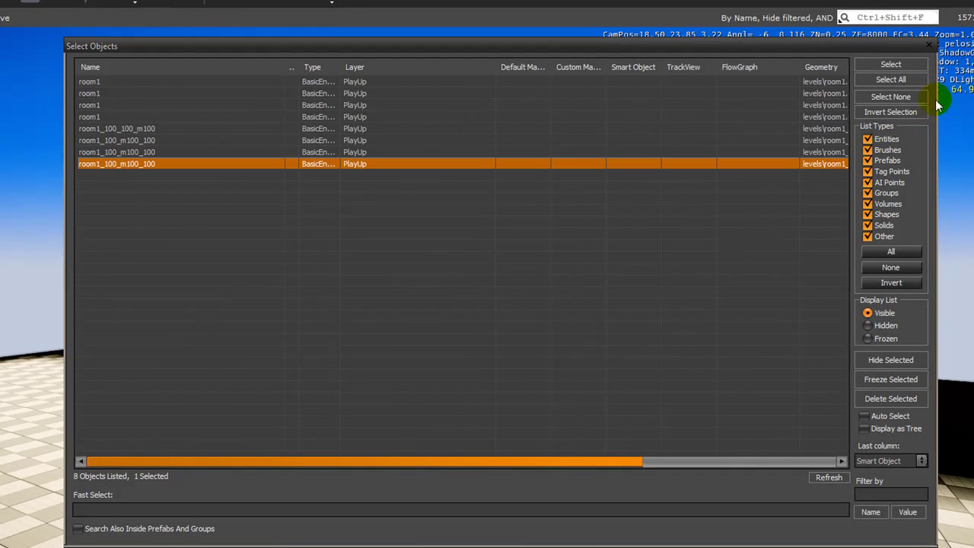
{"action": "left_click", "coordinate": [893, 79]}
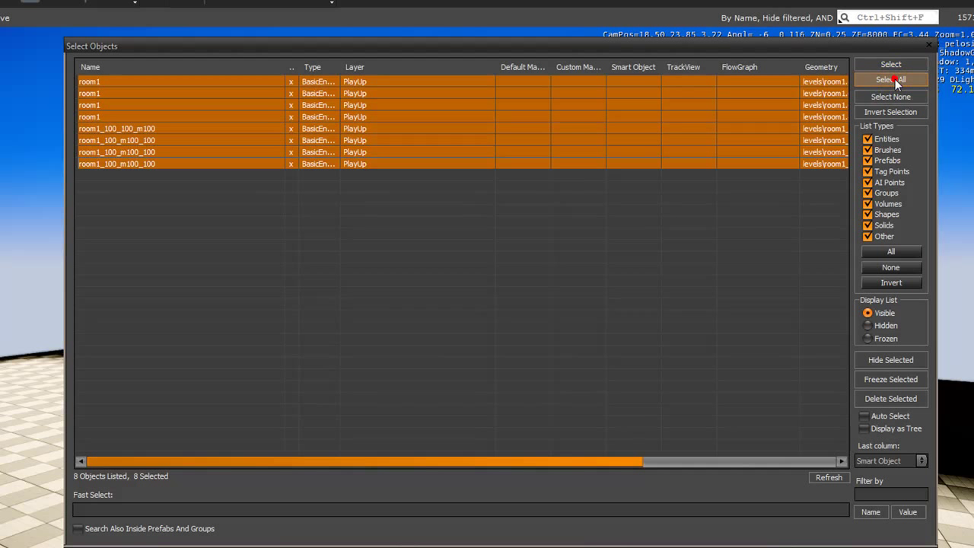
{"action": "left_click", "coordinate": [929, 45]}
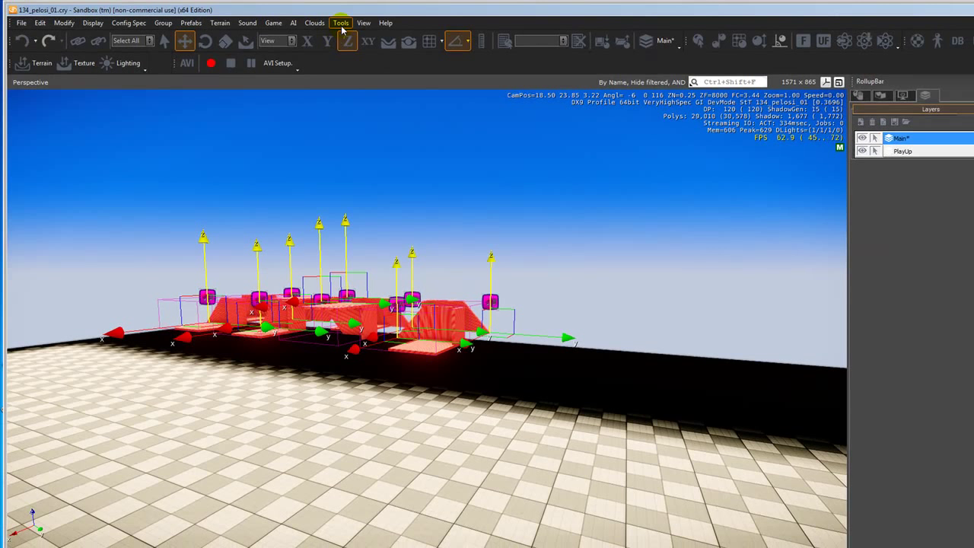
Open the Material Editor and look through the engineassets, materials and objects folders for the exported material
{"action": "left_click", "coordinate": [363, 22]}
{"action": "mouse_move", "coordinate": [376, 35]}
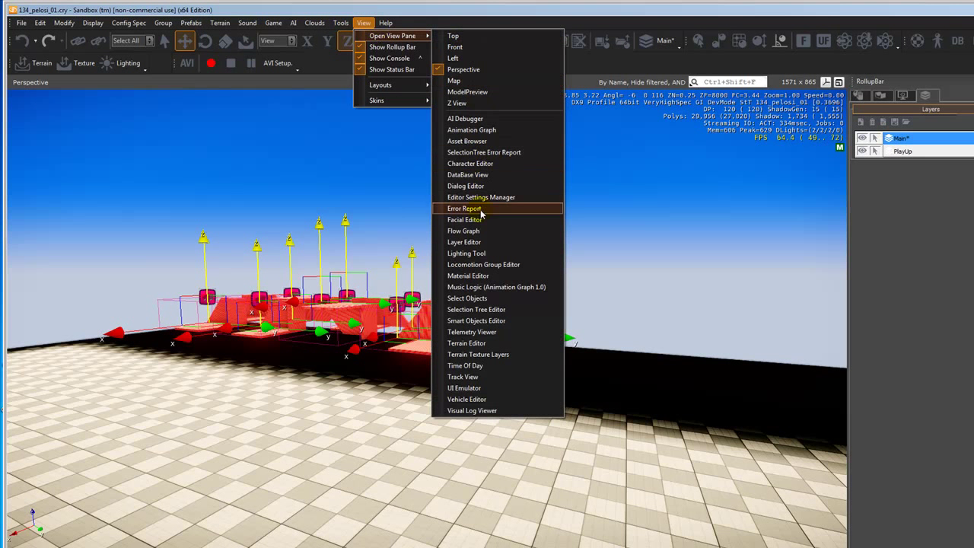
{"action": "left_click", "coordinate": [467, 277]}
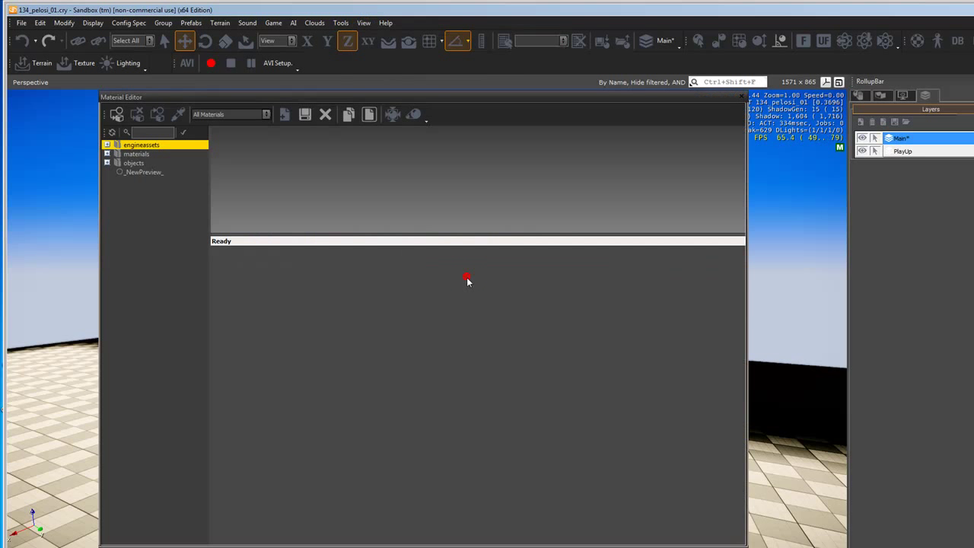
{"action": "left_click", "coordinate": [108, 154]}
{"action": "left_click", "coordinate": [107, 154]}
{"action": "left_click", "coordinate": [107, 163]}
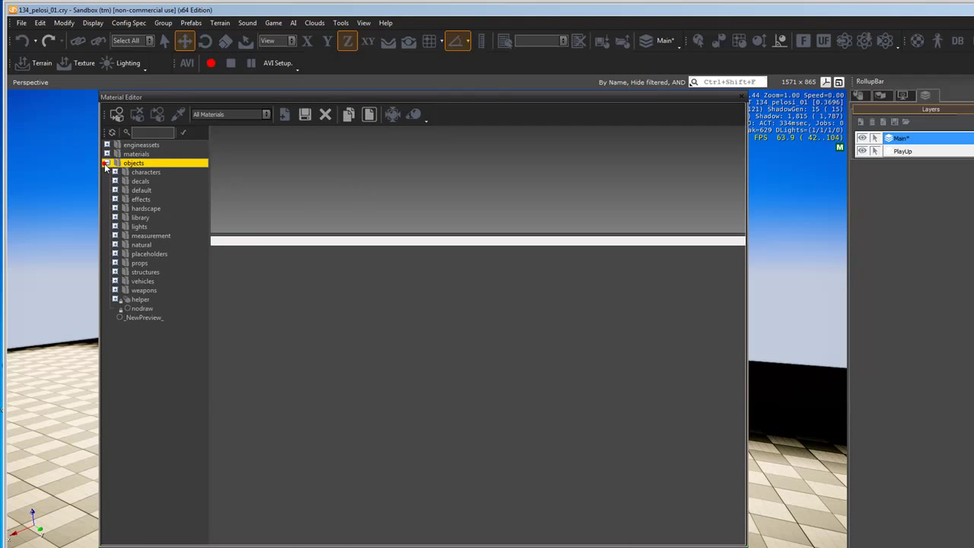
{"action": "left_click", "coordinate": [107, 163]}
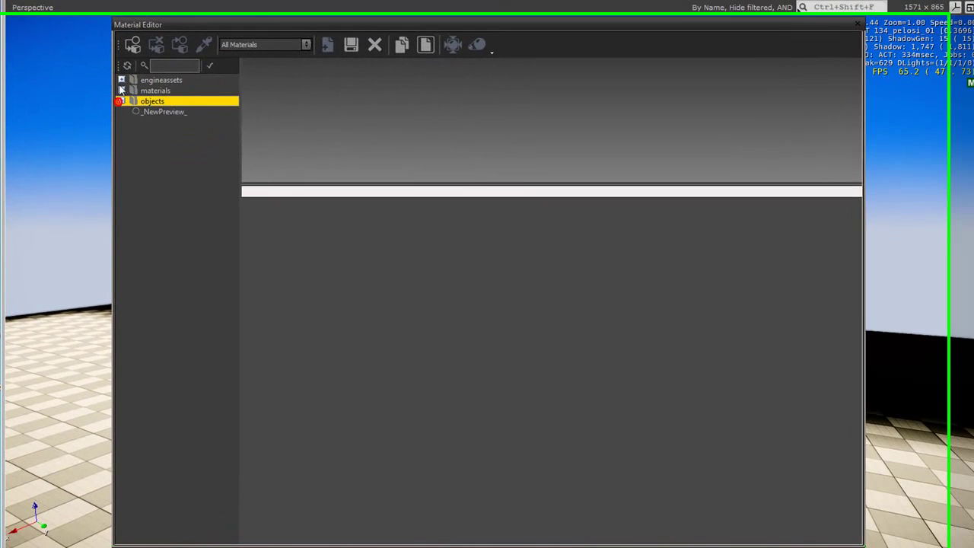
{"action": "left_click", "coordinate": [121, 79]}
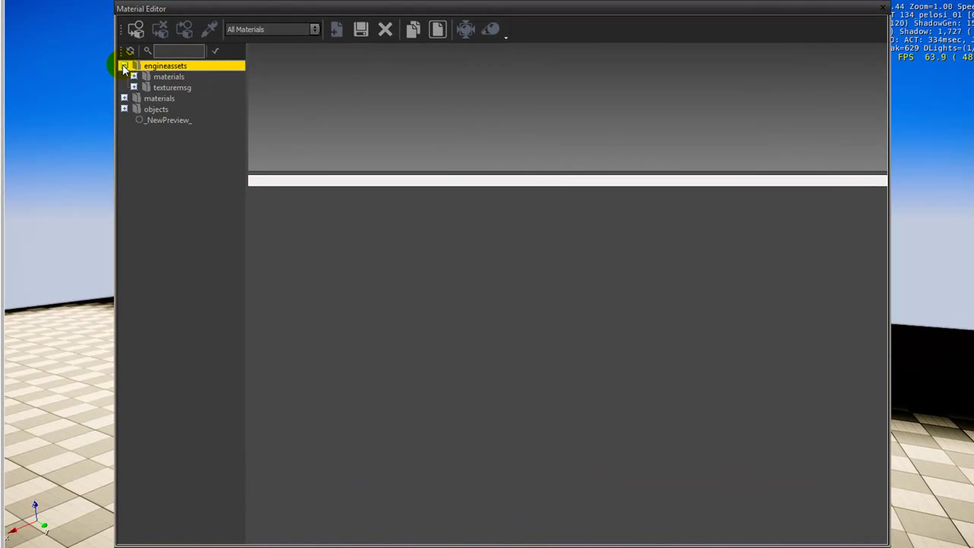
{"action": "left_click", "coordinate": [133, 87]}
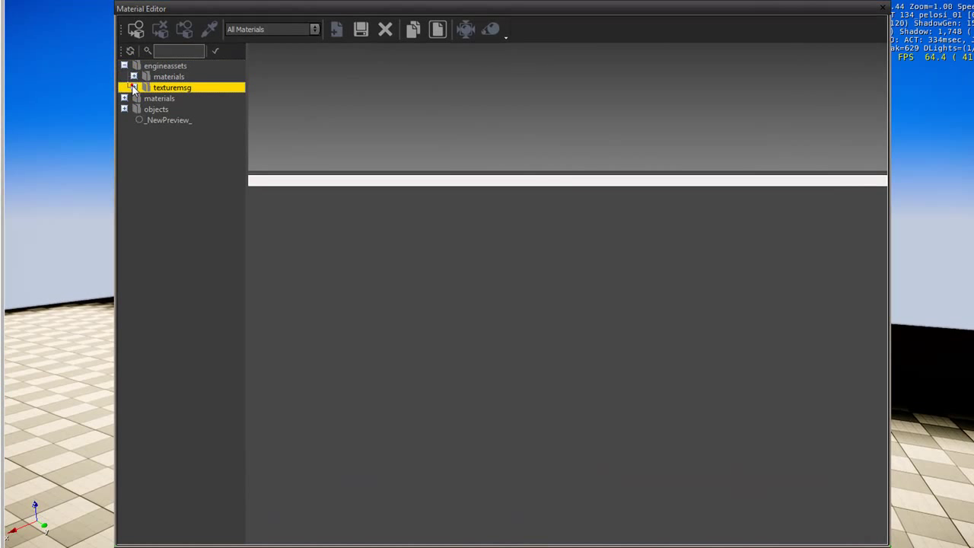
{"action": "left_click", "coordinate": [133, 77]}
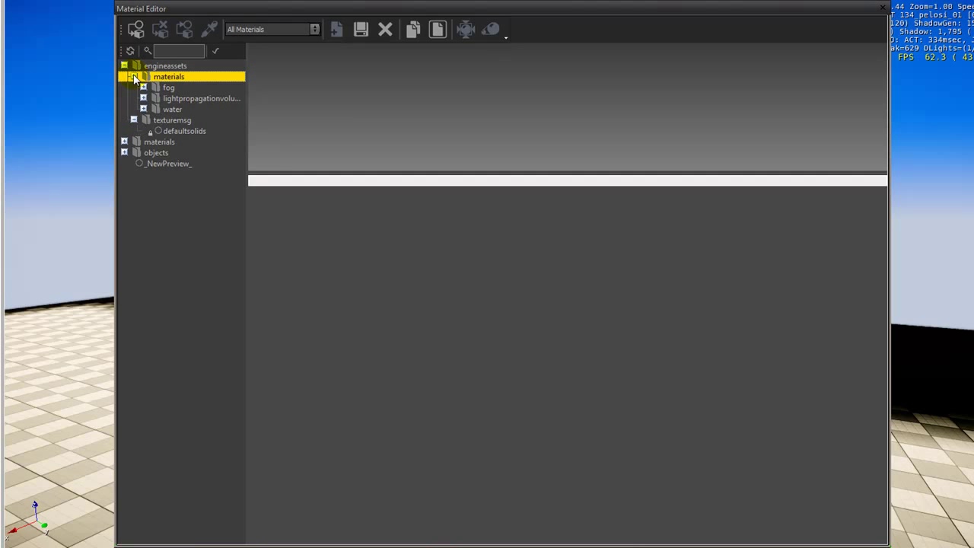
{"action": "left_click", "coordinate": [134, 77]}
{"action": "left_click", "coordinate": [124, 121]}
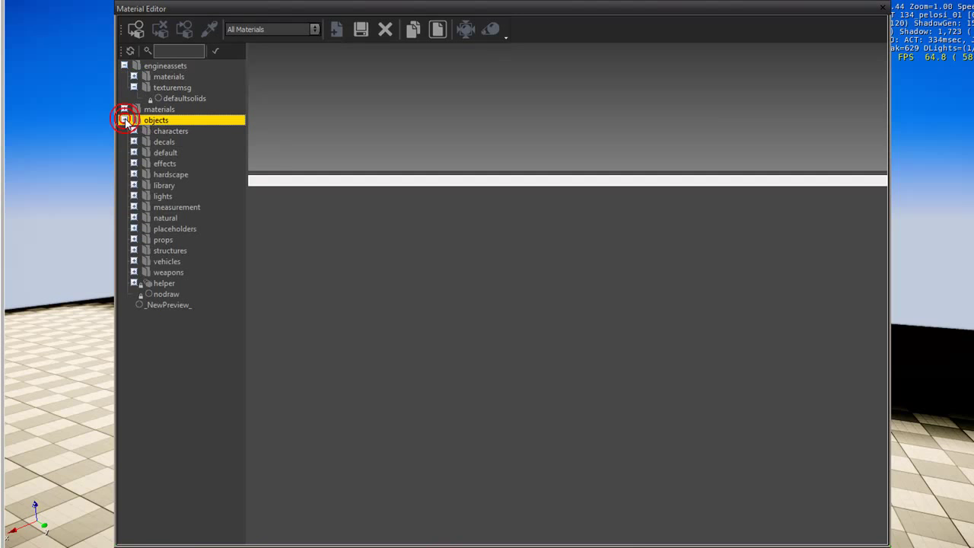
{"action": "left_click", "coordinate": [125, 109]}
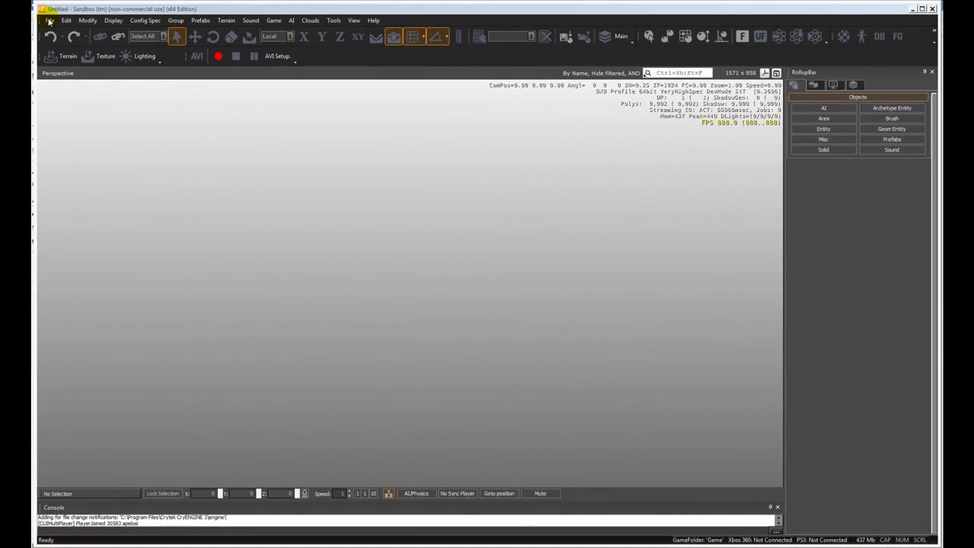
Open the level 134_pelosi_01.cry from the Levels\134_pelosi_01 folder
{"action": "left_click", "coordinate": [23, 26]}
{"action": "left_click", "coordinate": [42, 53]}
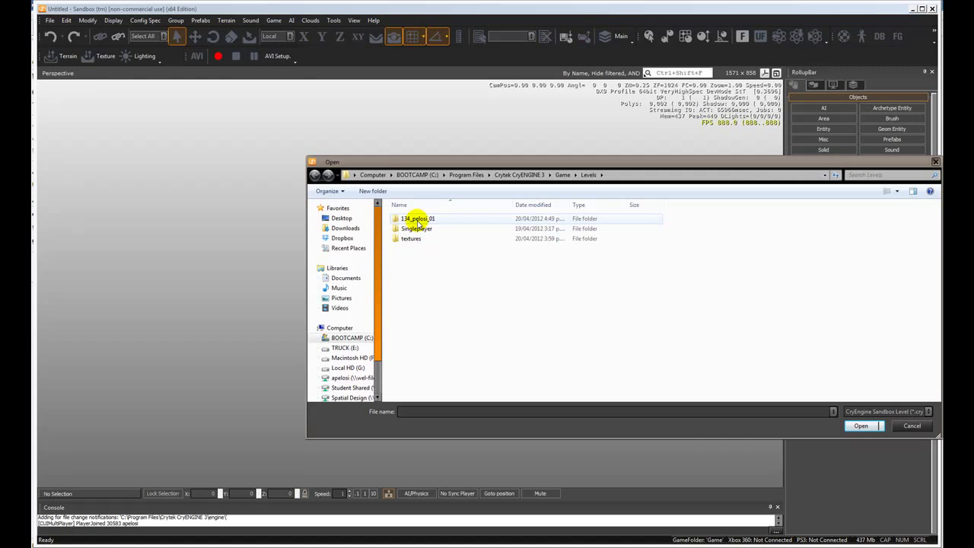
{"action": "double_click", "coordinate": [417, 220]}
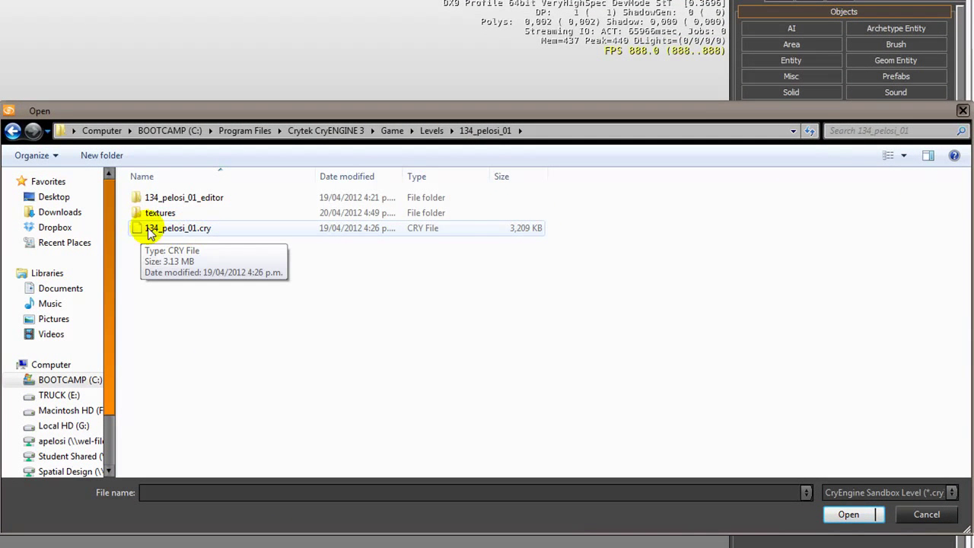
{"action": "left_click", "coordinate": [169, 230]}
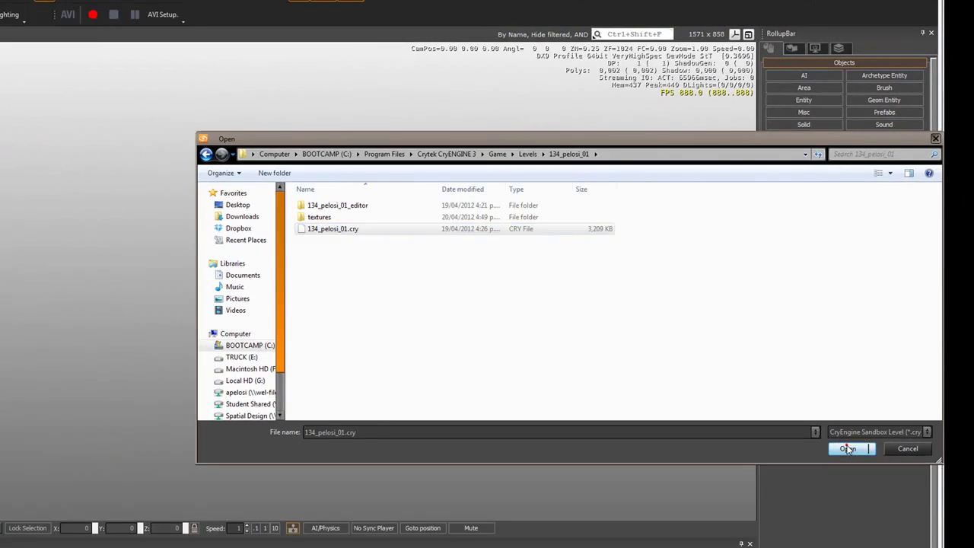
{"action": "left_click", "coordinate": [849, 512]}
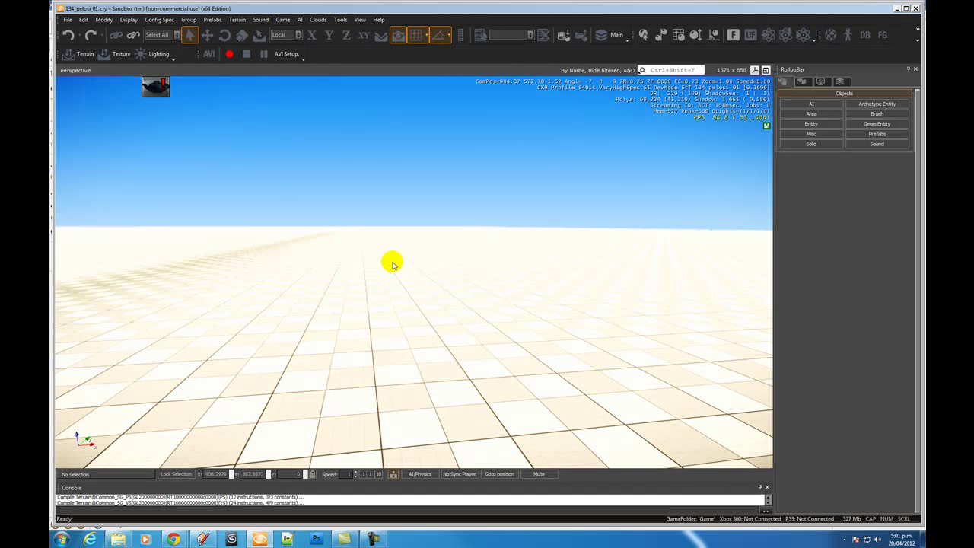
{"action": "right_click_drag", "start_coordinate": [393, 264], "coordinate": [393, 264]}
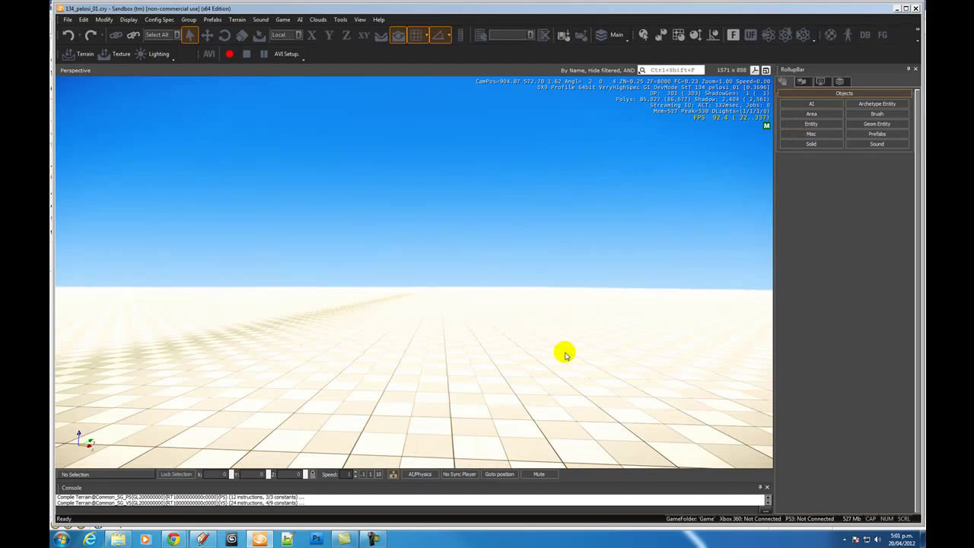
Switch to SketchUp and export the box components with PlayUp to the Levels/134_pelosi_01 folder
{"action": "mouse_move", "coordinate": [202, 540]}
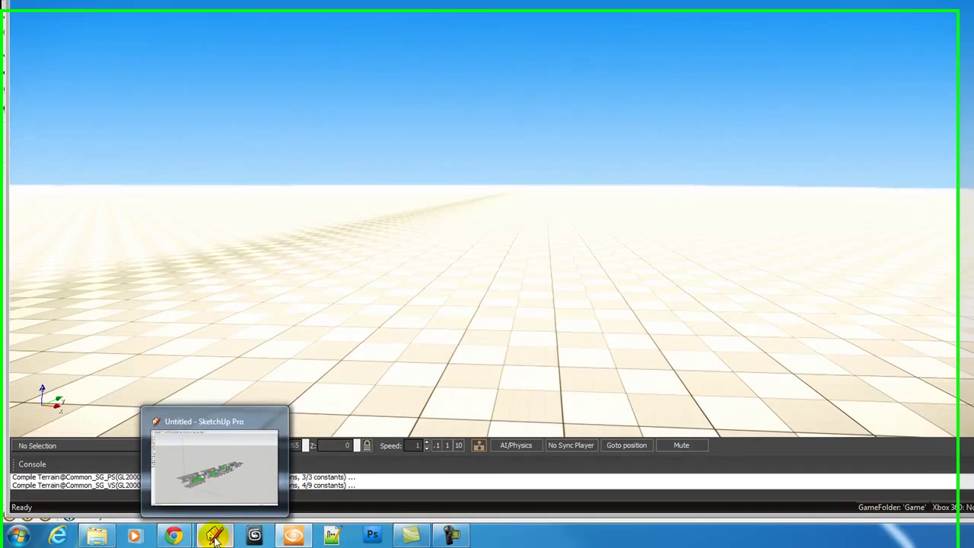
{"action": "left_click", "coordinate": [203, 540]}
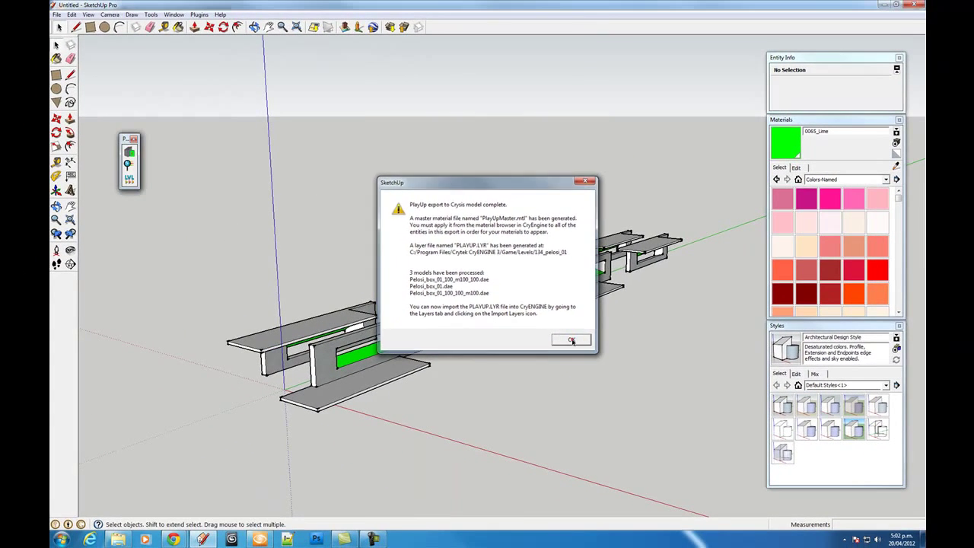
{"action": "left_click", "coordinate": [582, 354]}
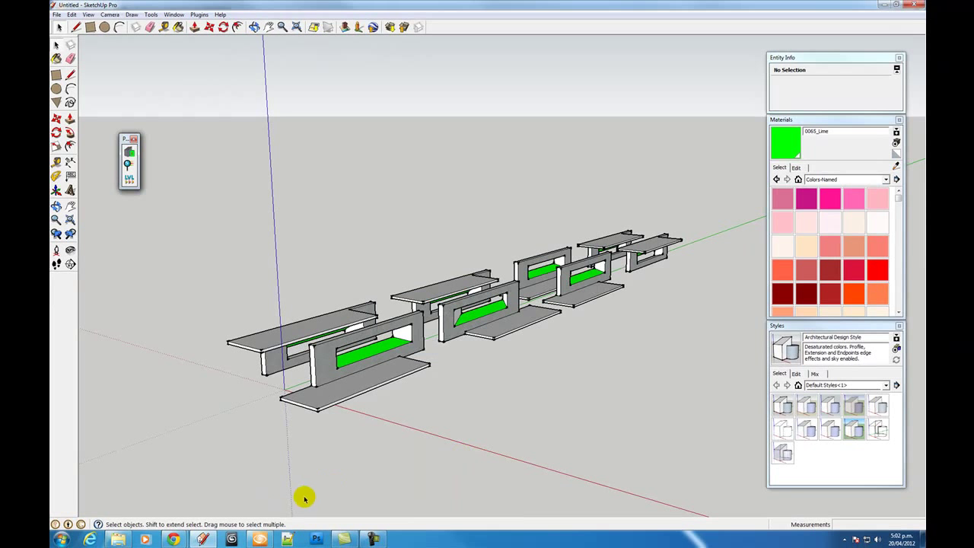
Return to the Sandbox editor and import the playup.lyr layer from the 134_pelosi_01 level folder
{"action": "left_click", "coordinate": [259, 539]}
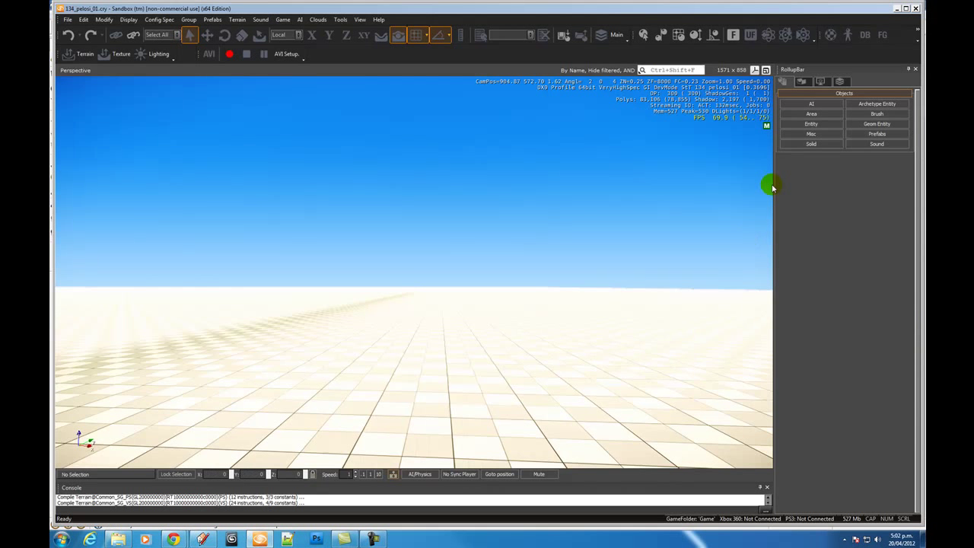
{"action": "left_click", "coordinate": [839, 82]}
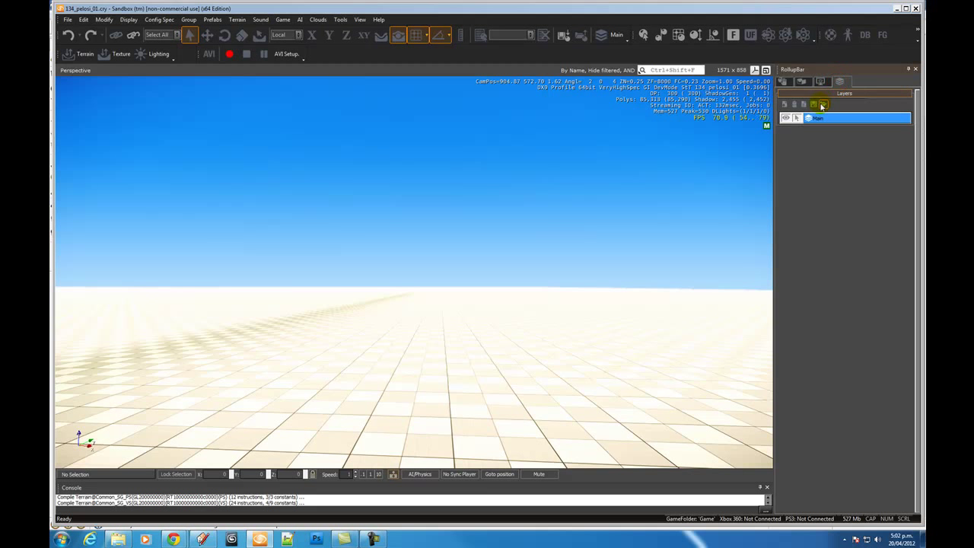
{"action": "left_click", "coordinate": [823, 107]}
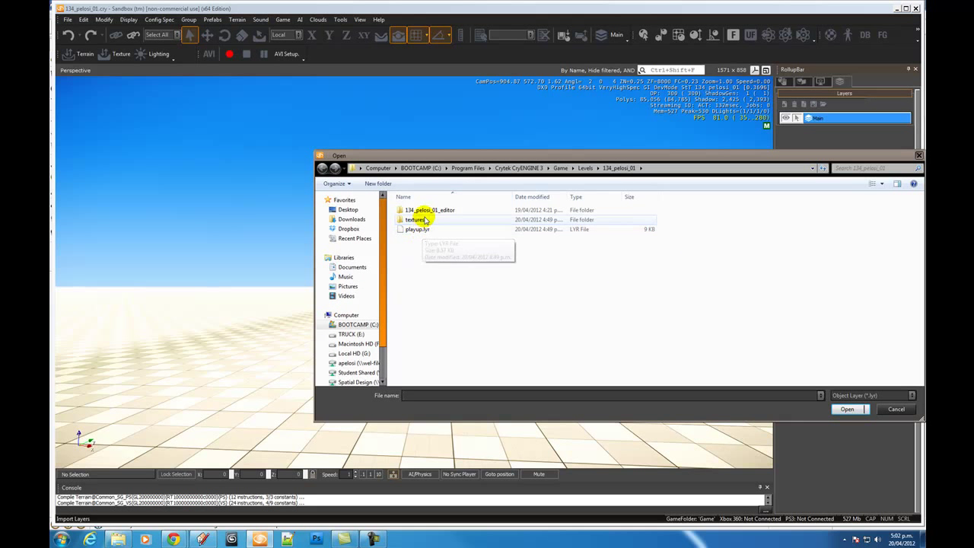
{"action": "double_click", "coordinate": [416, 209]}
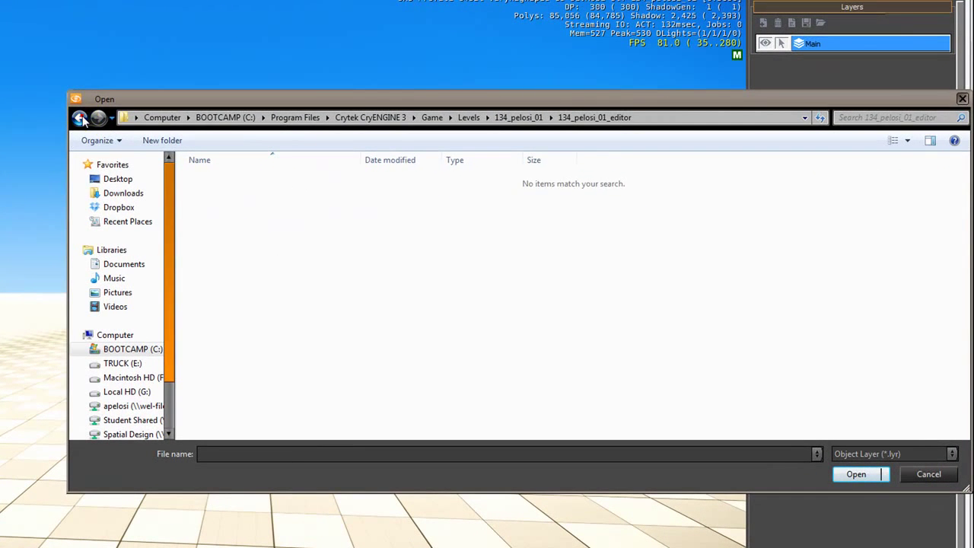
{"action": "left_click", "coordinate": [80, 118]}
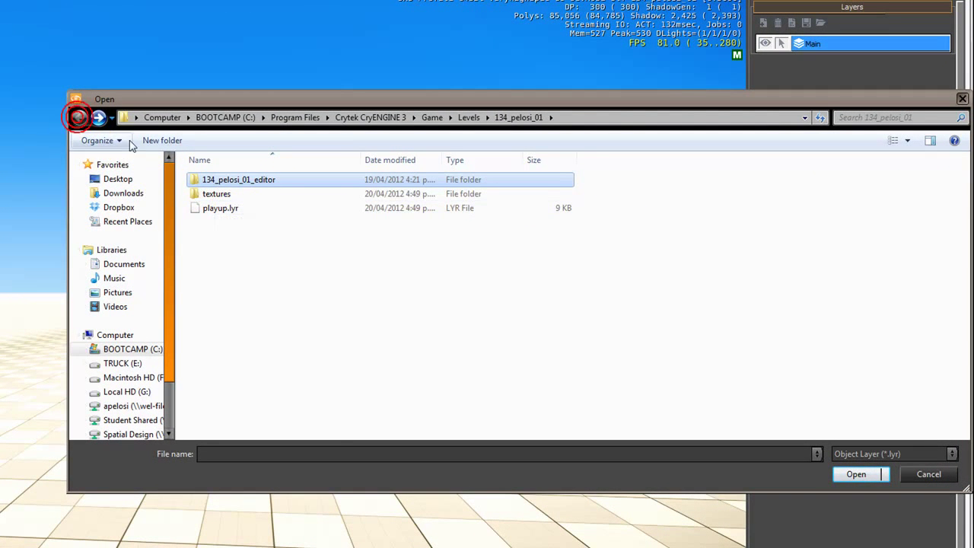
{"action": "left_click", "coordinate": [219, 208]}
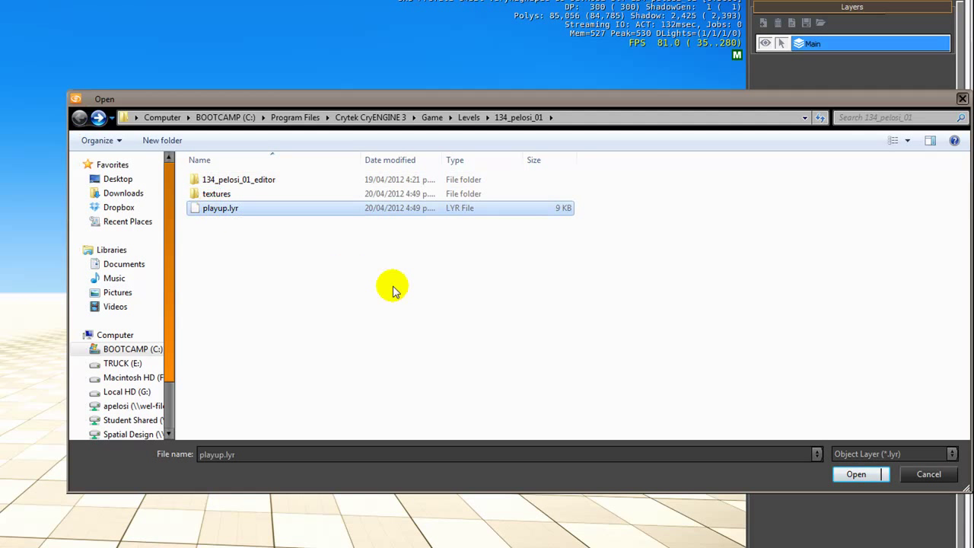
{"action": "left_click", "coordinate": [468, 118]}
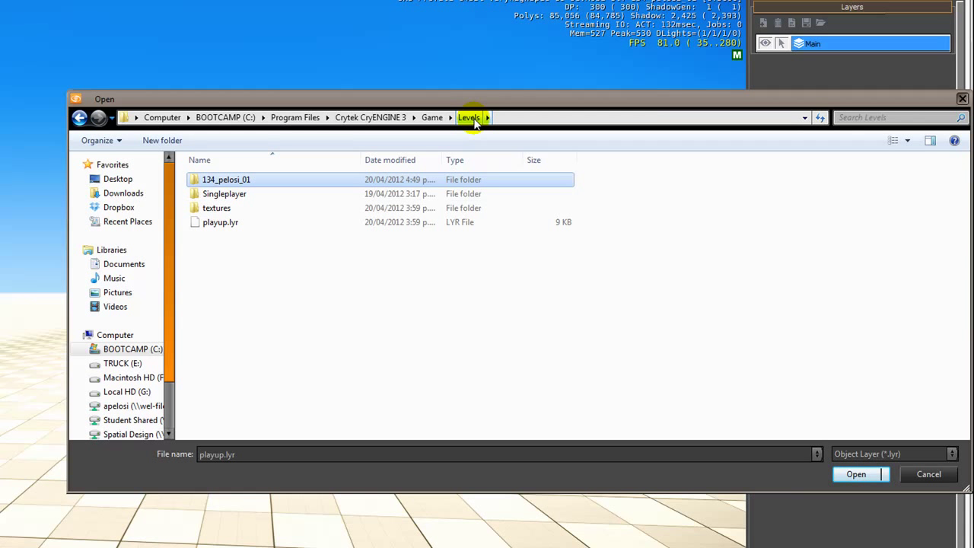
{"action": "double_click", "coordinate": [226, 180]}
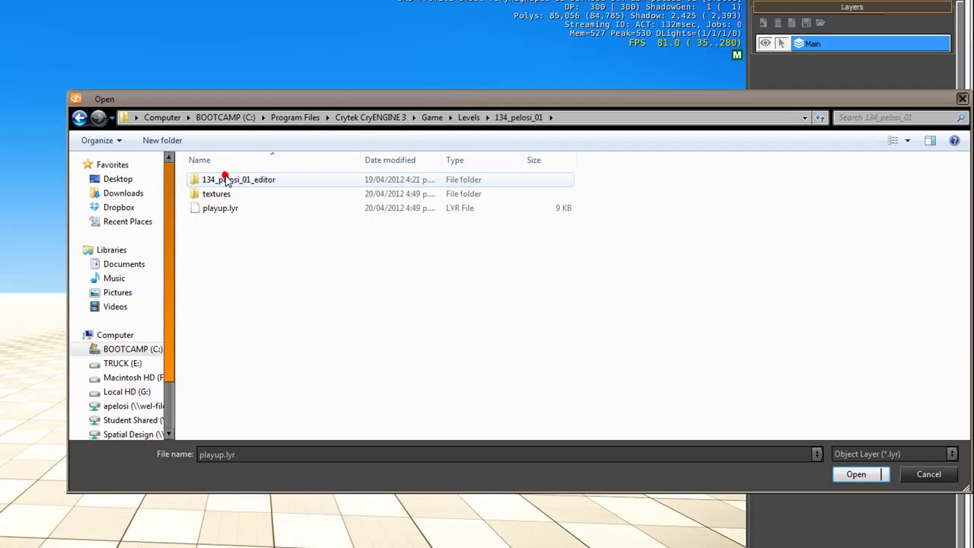
{"action": "left_click", "coordinate": [226, 214]}
{"action": "left_click", "coordinate": [856, 473]}
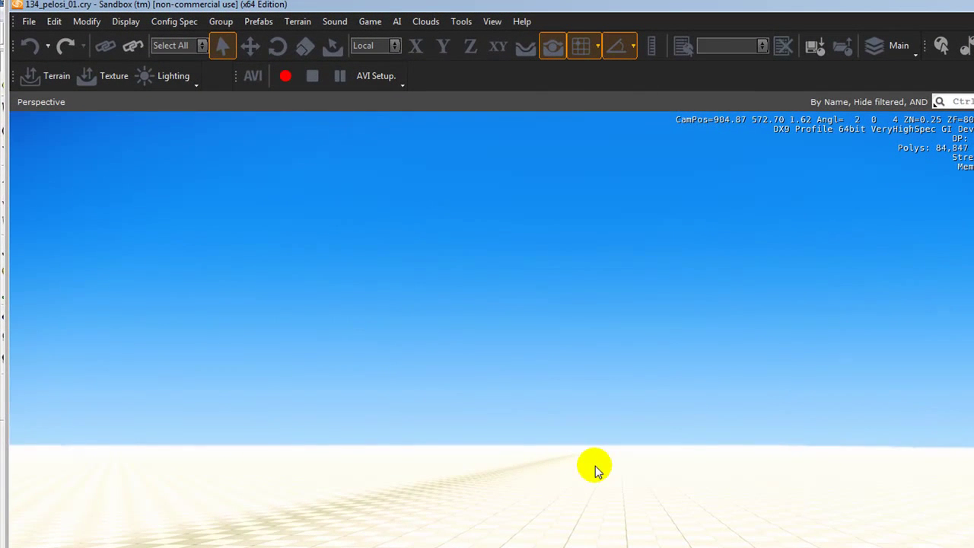
Set the camera speed to 10 and fly across the terrain to the imported box objects
{"action": "right_click_drag", "start_coordinate": [595, 469], "coordinate": [594, 469]}
{"action": "right_click_drag", "start_coordinate": [816, 467], "coordinate": [850, 503]}
{"action": "key", "text": "w"}
{"action": "key", "text": "w"}
{"action": "key", "text": "w"}
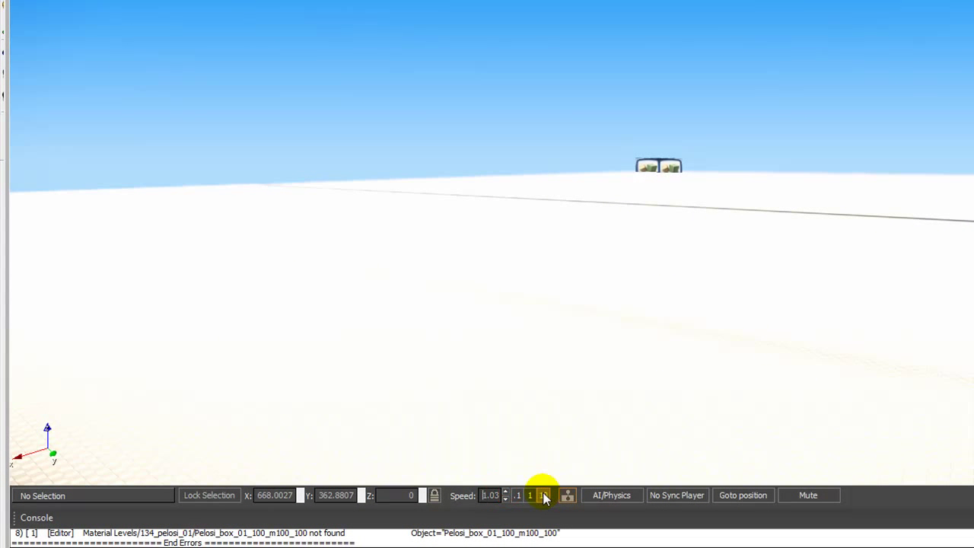
{"action": "right_click_drag", "start_coordinate": [698, 351], "coordinate": [830, 226]}
{"action": "key", "text": "w"}
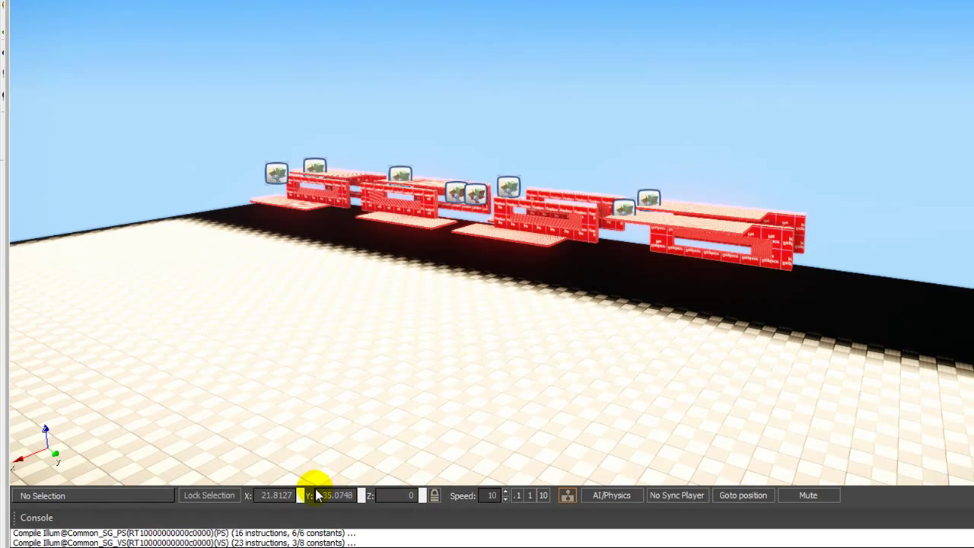
Set the camera speed to 1 and move in closer to the imported box objects
{"action": "left_click", "coordinate": [530, 495]}
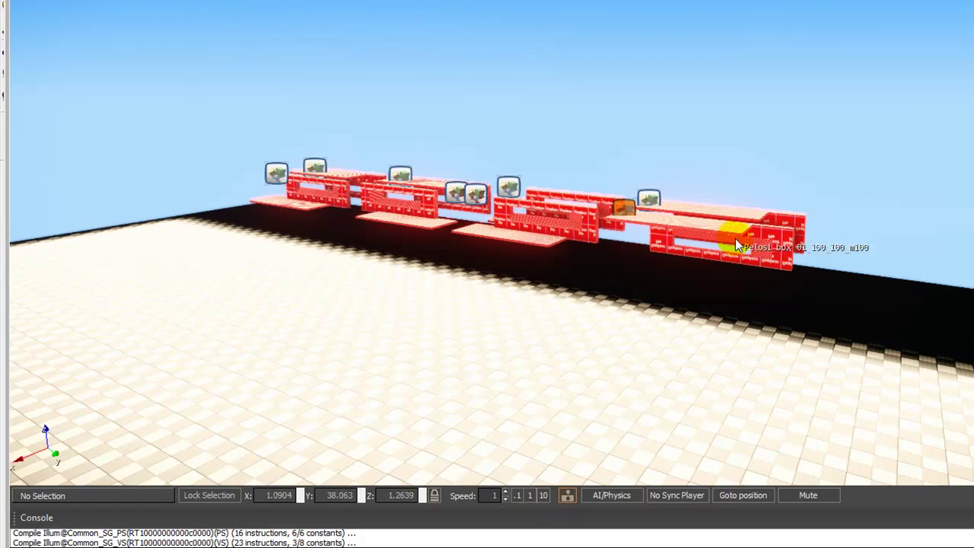
{"action": "scroll", "coordinate": [514, 344], "scroll_direction": "up", "scroll_amount": 4}
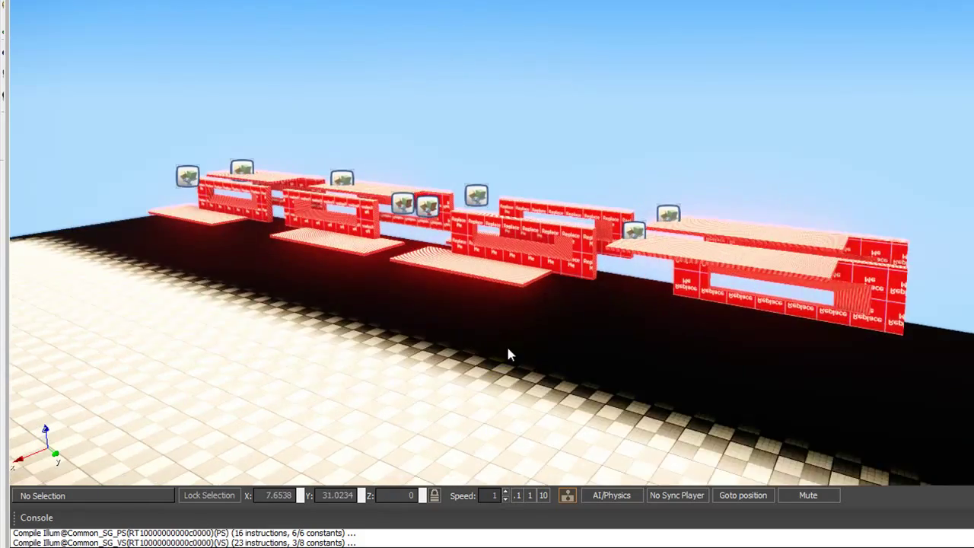
{"action": "right_click_drag", "start_coordinate": [513, 360], "coordinate": [504, 426]}
{"action": "key", "text": "F11"}
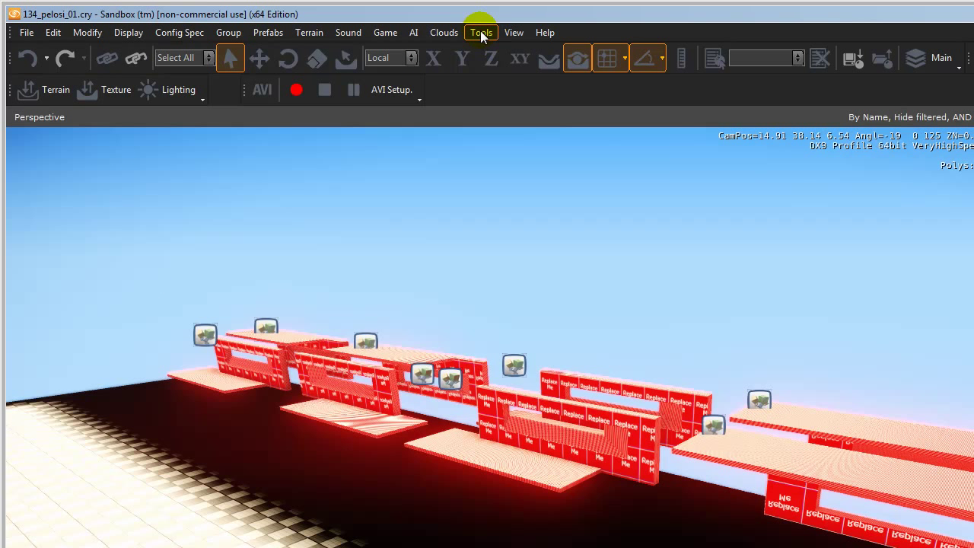
Select all the imported Pelosi_box objects on the PlayUp layer through the Select Objects list
{"action": "left_click", "coordinate": [514, 32]}
{"action": "mouse_move", "coordinate": [523, 51]}
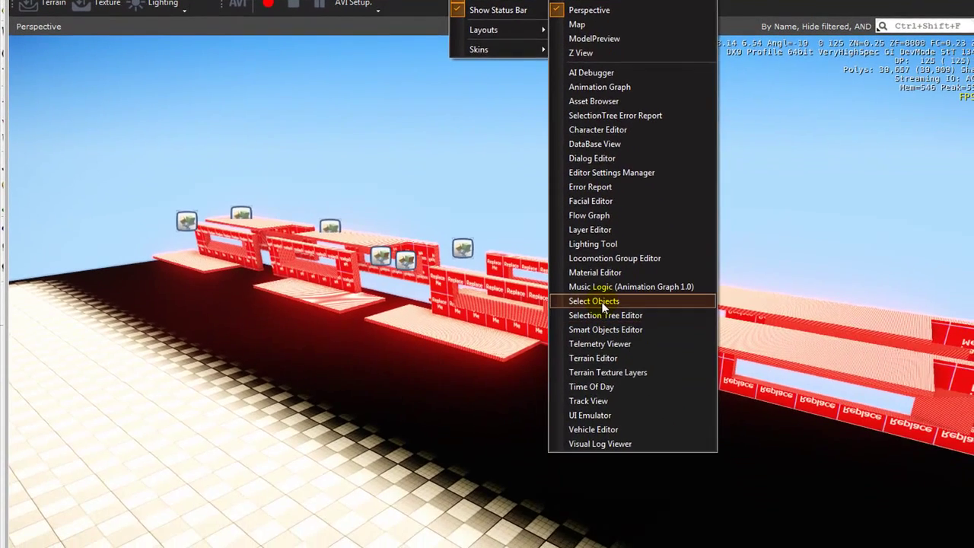
{"action": "left_click", "coordinate": [660, 423]}
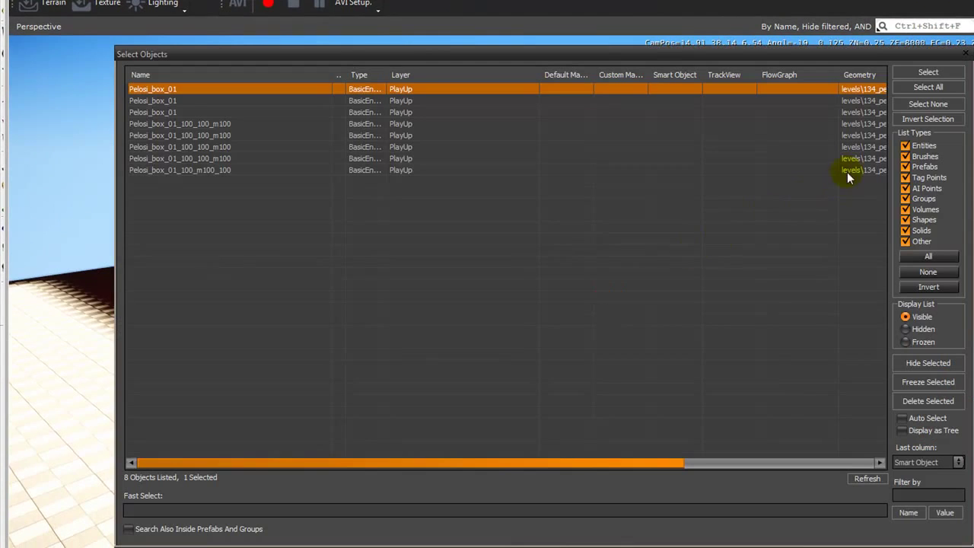
{"action": "left_click", "coordinate": [926, 88]}
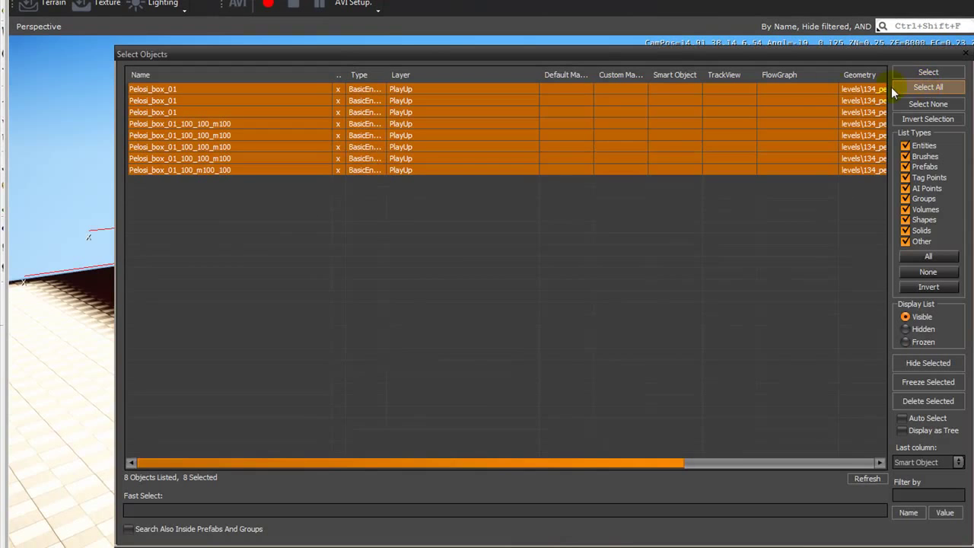
{"action": "left_click_drag", "start_coordinate": [741, 53], "coordinate": [0, 42]}
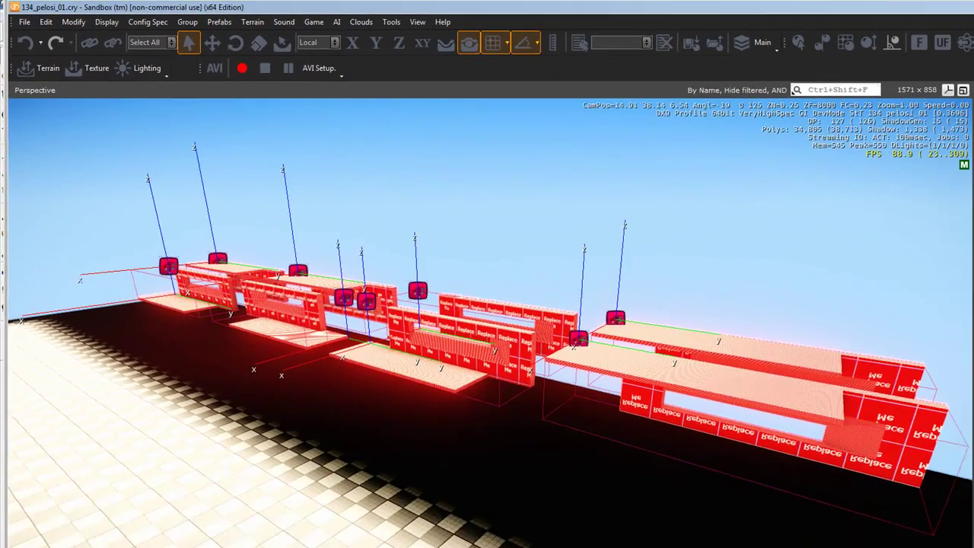
{"action": "left_click_drag", "start_coordinate": [0, 128], "coordinate": [518, 117]}
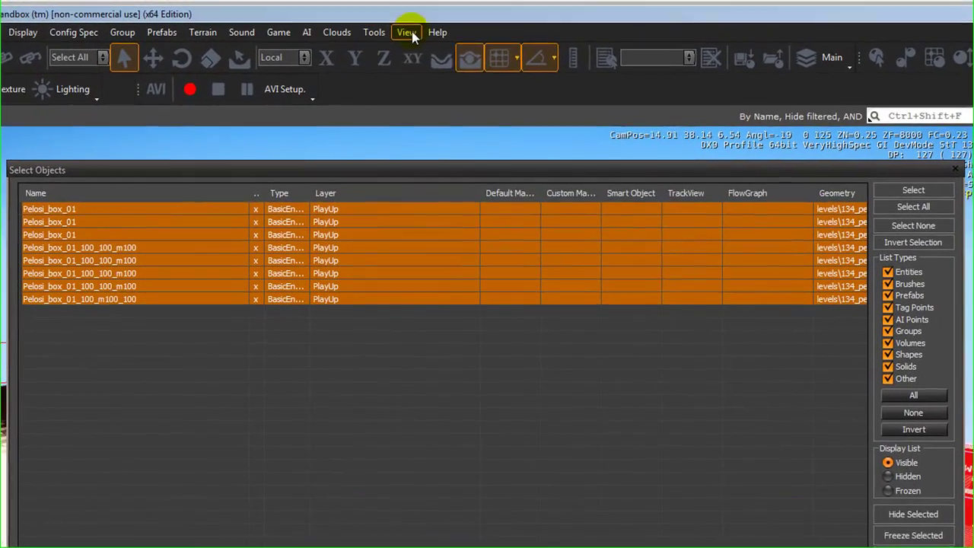
Open the Material Editor and dock it together with the Select Objects window
{"action": "left_click", "coordinate": [397, 19]}
{"action": "mouse_move", "coordinate": [403, 32]}
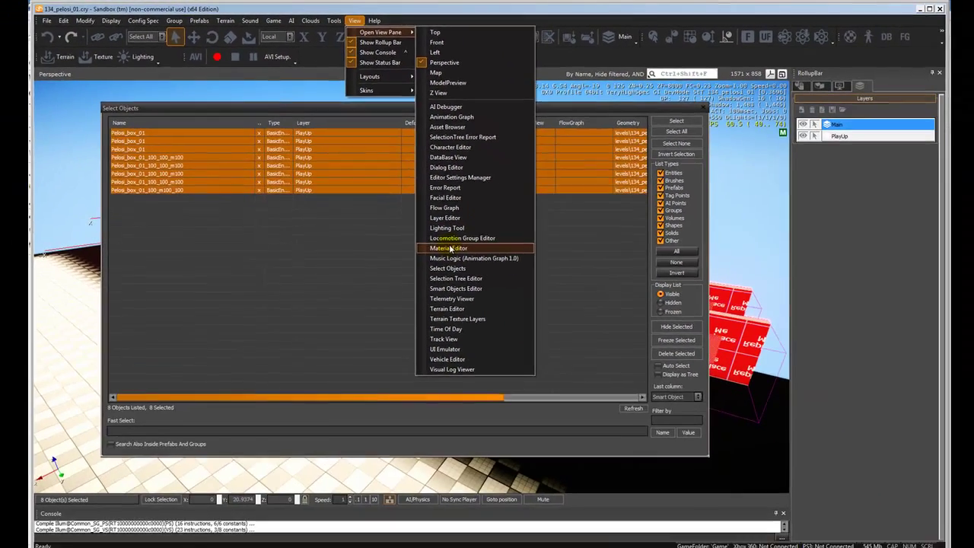
{"action": "left_click", "coordinate": [451, 248]}
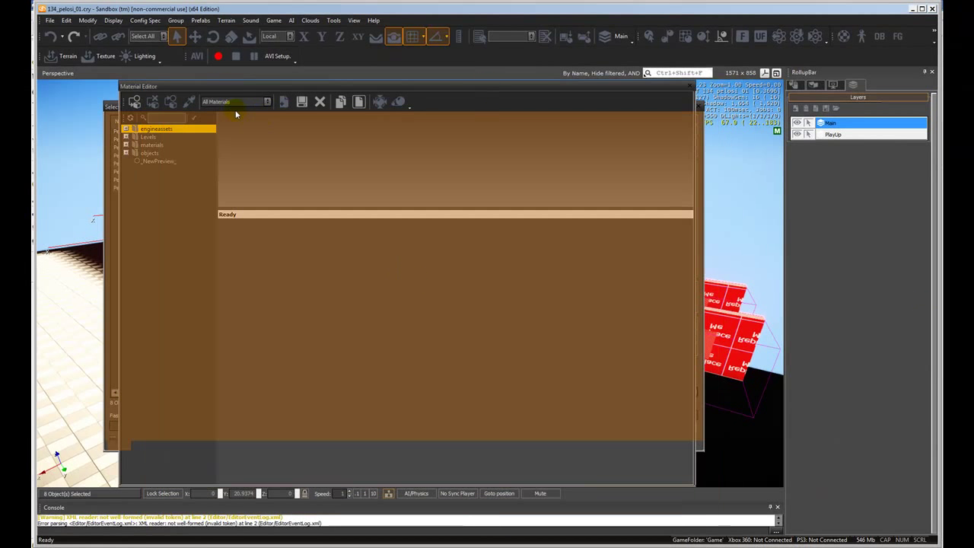
{"action": "left_click_drag", "start_coordinate": [228, 112], "coordinate": [227, 114]}
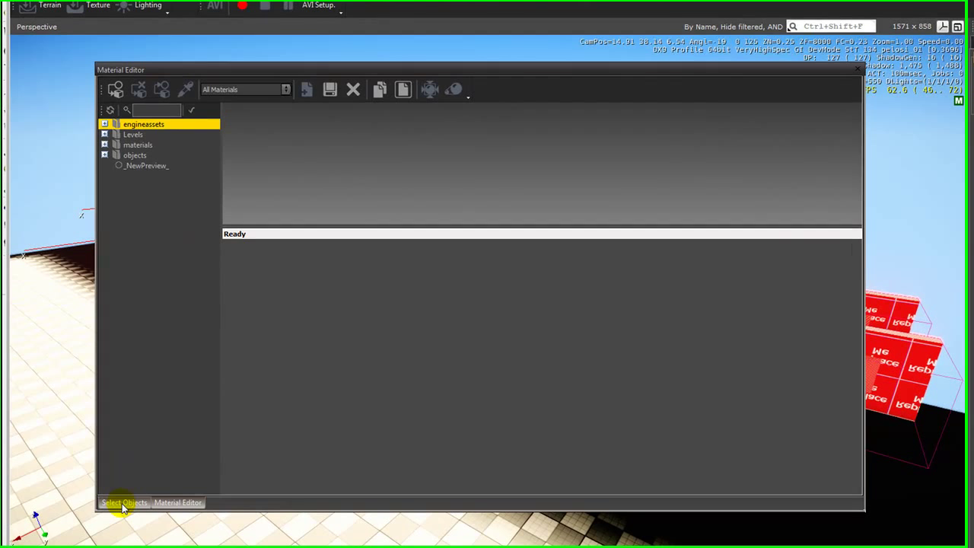
{"action": "left_click", "coordinate": [124, 445]}
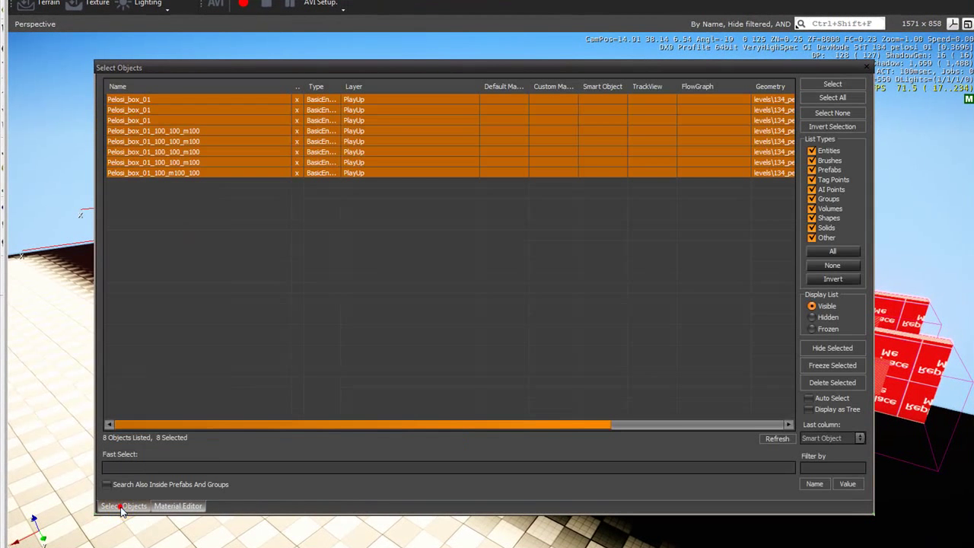
{"action": "left_click", "coordinate": [172, 507]}
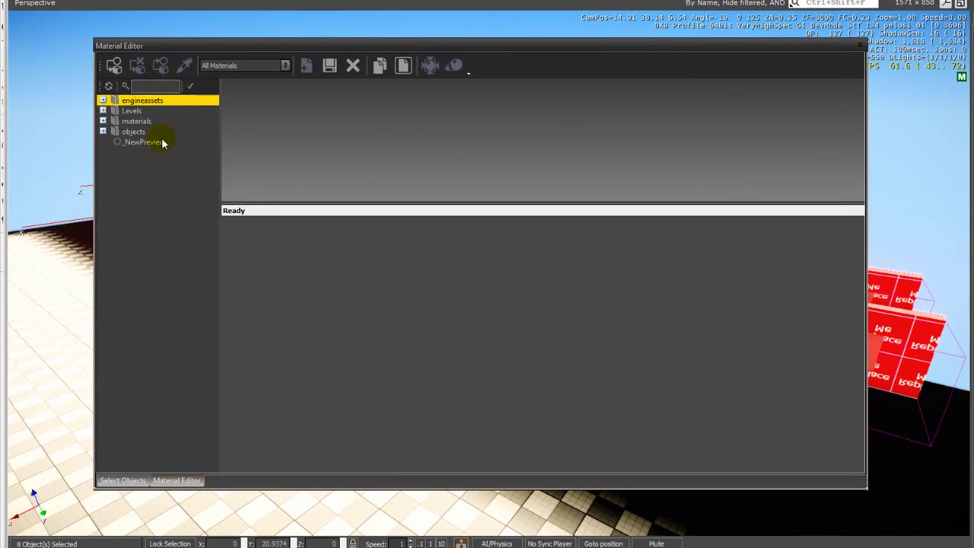
Assign the PlayUpMaster material from Levels/134_pelosi_01 to the selected box objects and move the Material Editor out of the way
{"action": "left_click", "coordinate": [103, 111]}
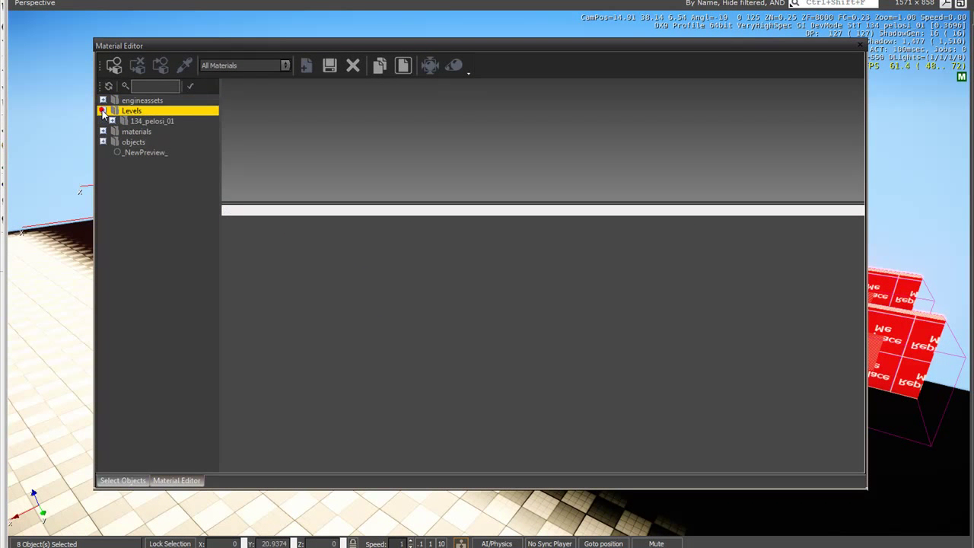
{"action": "left_click", "coordinate": [111, 122]}
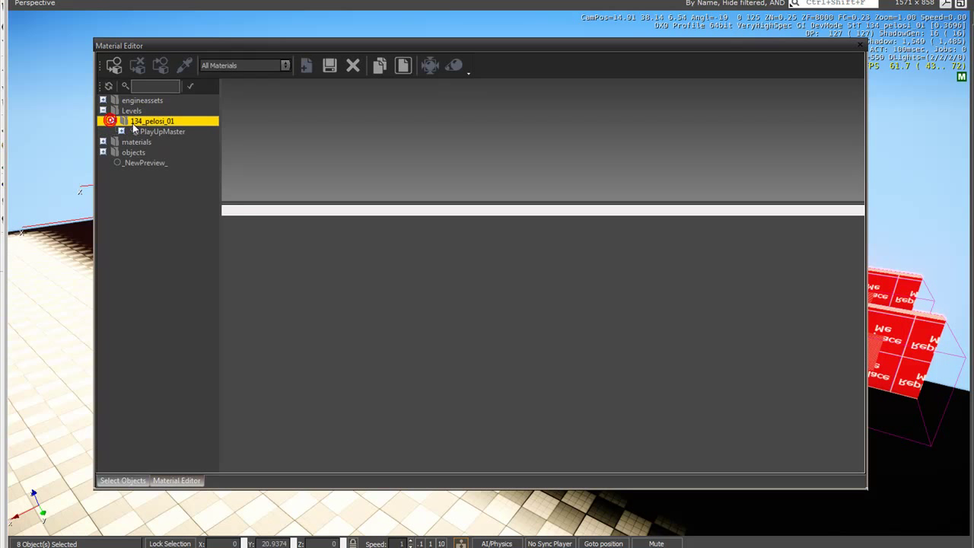
{"action": "left_click", "coordinate": [147, 133]}
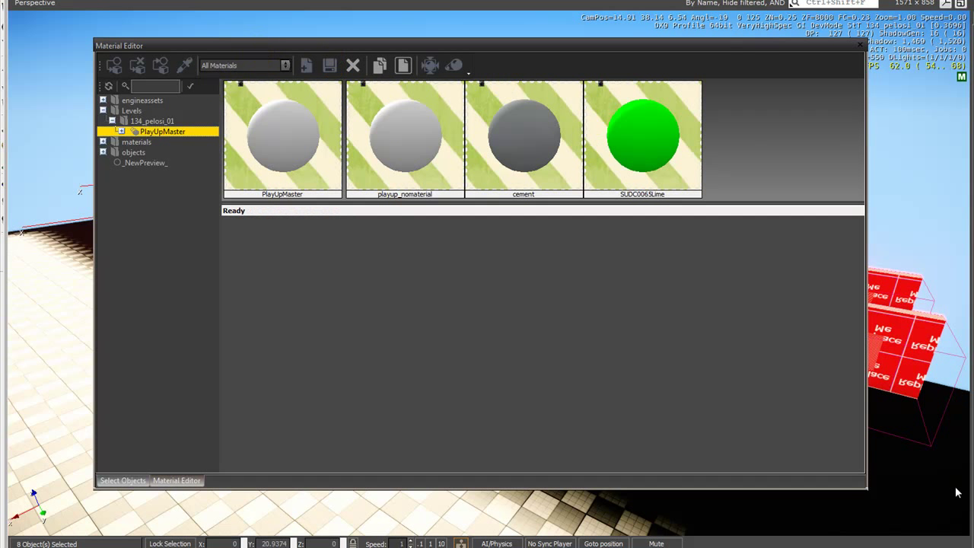
{"action": "left_click_drag", "start_coordinate": [866, 489], "coordinate": [722, 487]}
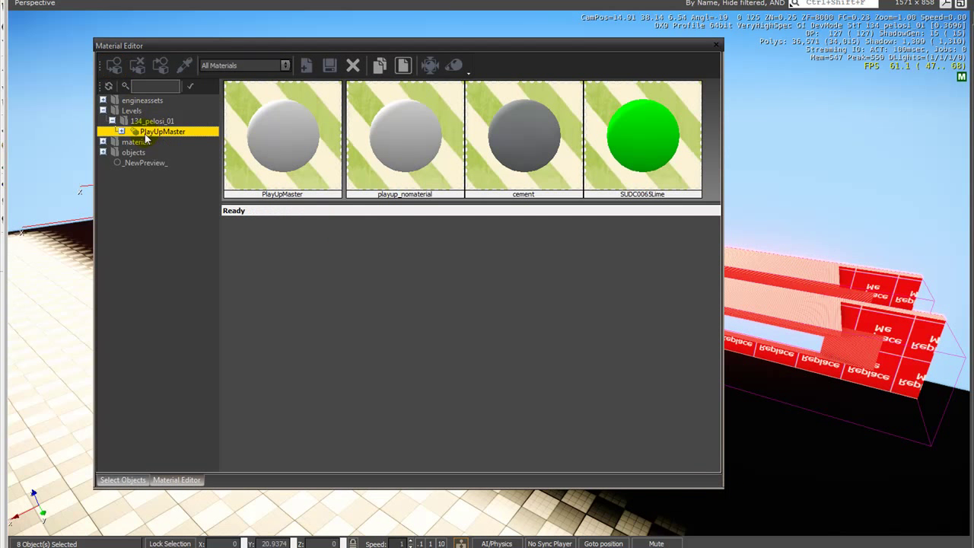
{"action": "left_click", "coordinate": [112, 70]}
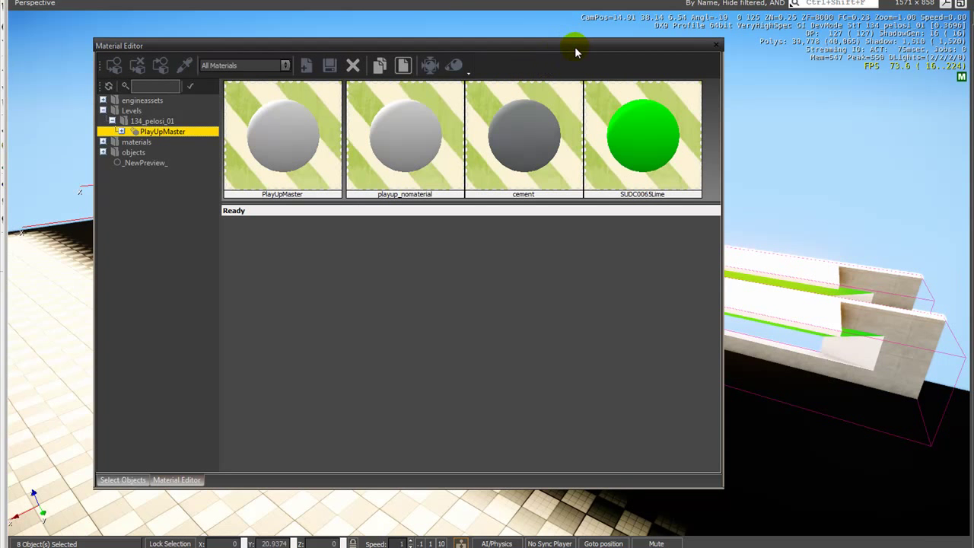
{"action": "left_click_drag", "start_coordinate": [579, 47], "coordinate": [0, 92]}
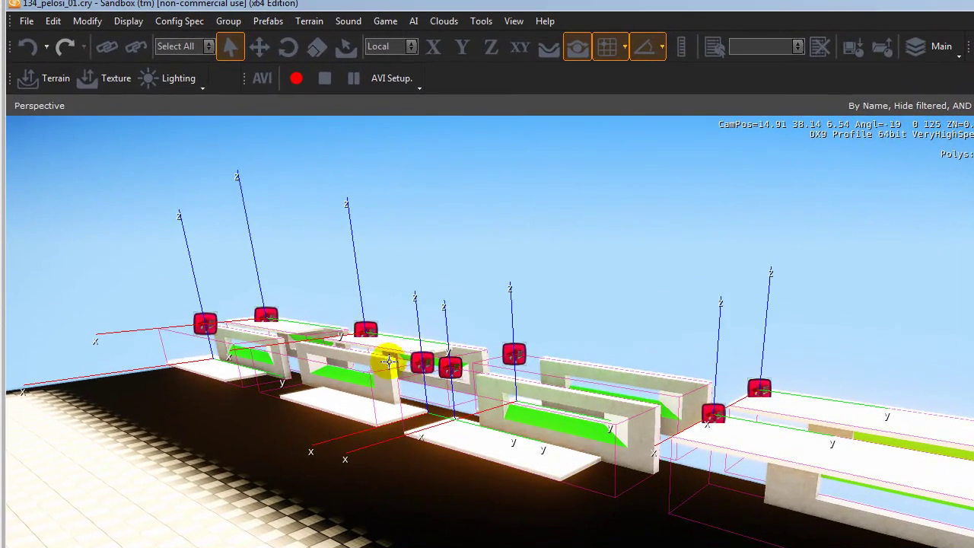
Move all the selected box objects together in the XY plane from the terrain's corner inward across the checkered ground
{"action": "left_click", "coordinate": [258, 46]}
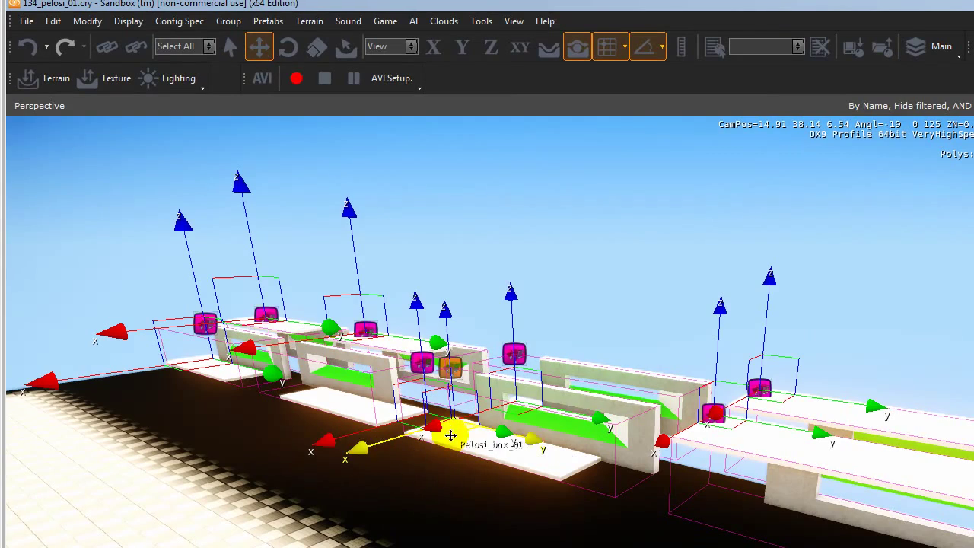
{"action": "left_click_drag", "start_coordinate": [450, 430], "coordinate": [305, 397]}
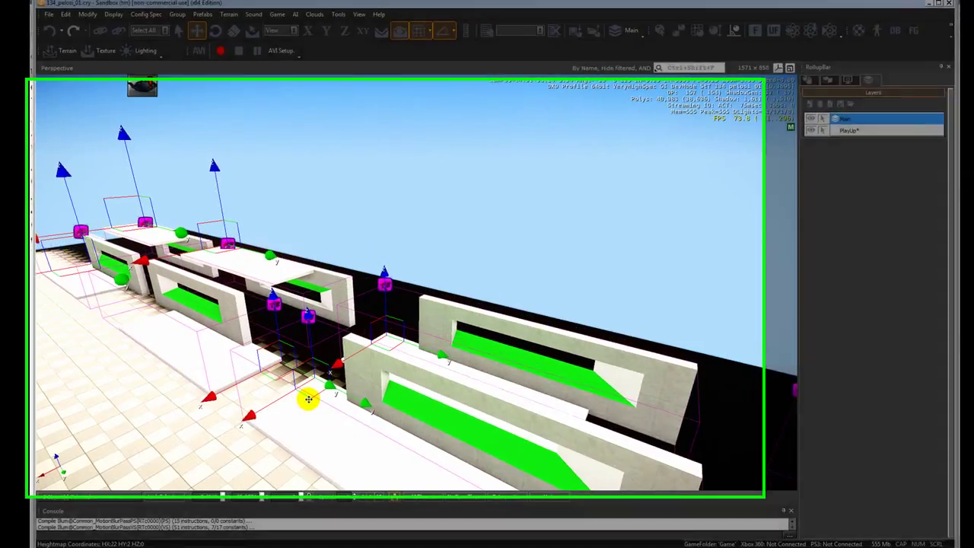
{"action": "left_click_drag", "start_coordinate": [372, 422], "coordinate": [358, 465]}
{"action": "right_click_drag", "start_coordinate": [508, 228], "coordinate": [506, 227]}
{"action": "scroll", "coordinate": [506, 227], "scroll_direction": "down", "scroll_amount": 6}
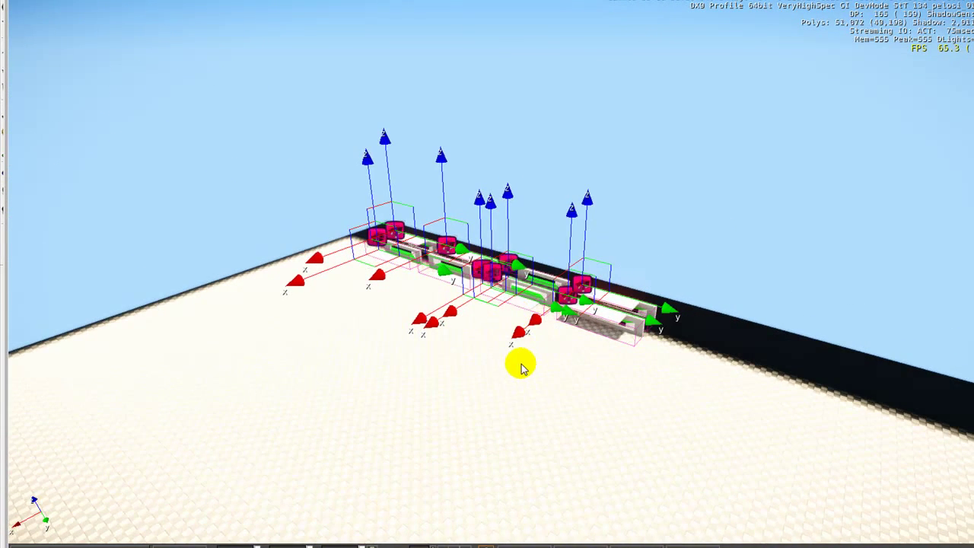
{"action": "scroll", "coordinate": [522, 368], "scroll_direction": "down", "scroll_amount": 3}
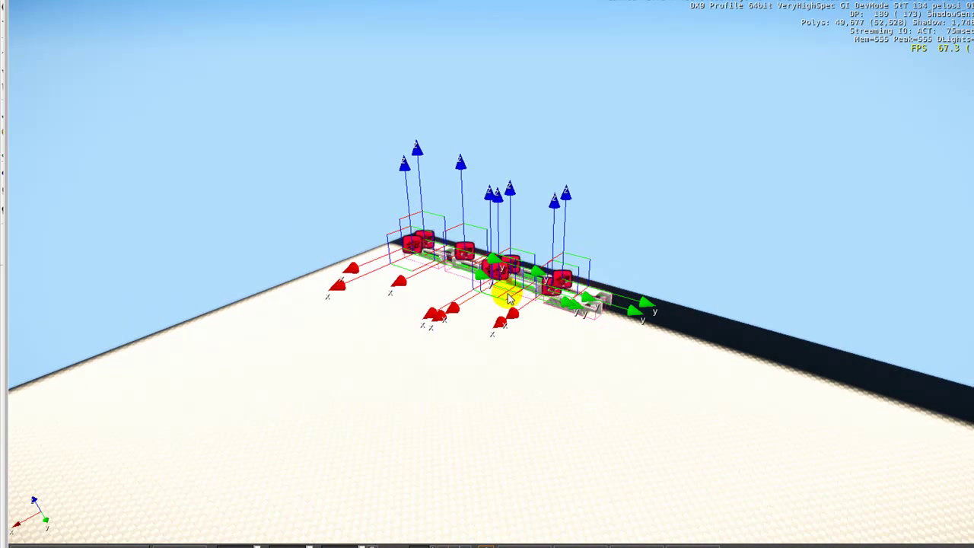
{"action": "left_click_drag", "start_coordinate": [505, 291], "coordinate": [587, 505]}
Fly up to the moved box objects at ground level and switch into game mode
{"action": "mouse_move", "coordinate": [650, 370]}
{"action": "right_mouse_down"}
{"action": "mouse_move", "coordinate": [657, 364]}
{"action": "mouse_move", "coordinate": [649, 366]}
{"action": "right_mouse_up"}
{"action": "key", "text": "w"}
{"action": "key", "text": "w"}
{"action": "key", "text": "s"}
{"action": "key", "text": "w"}
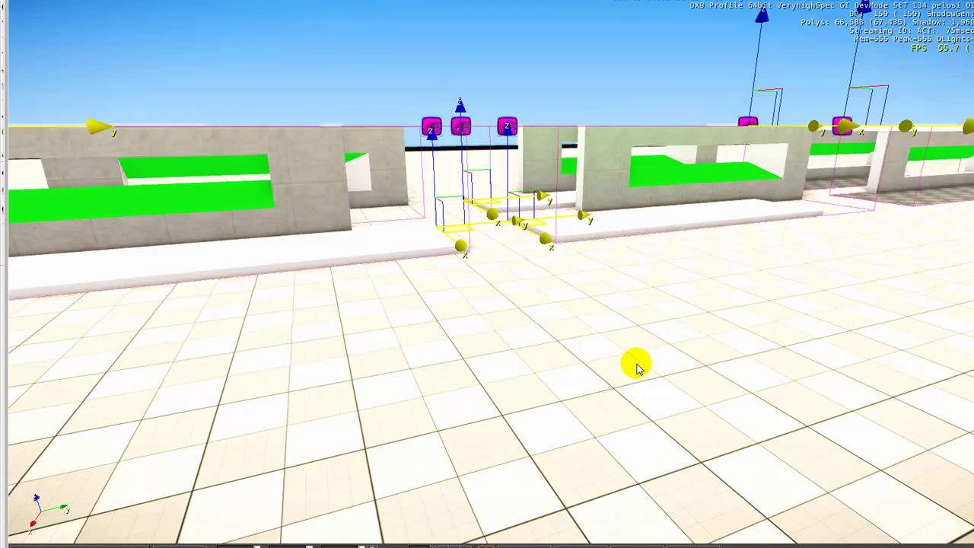
{"action": "key", "text": "ctrl+g"}
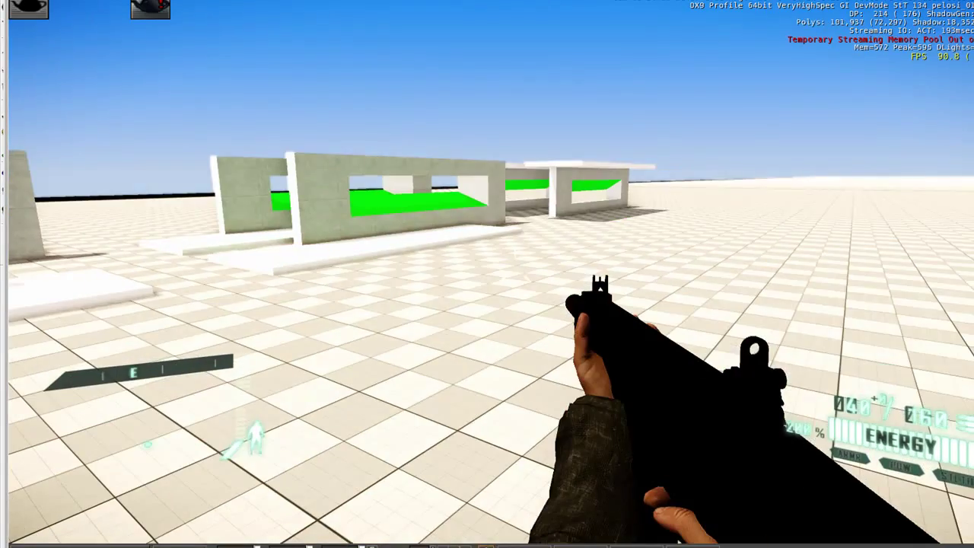
Walk around and between the box objects in game mode to examine their geometry and materials from all sides
{"action": "key", "text": "a"}
{"action": "key", "text": "w"}
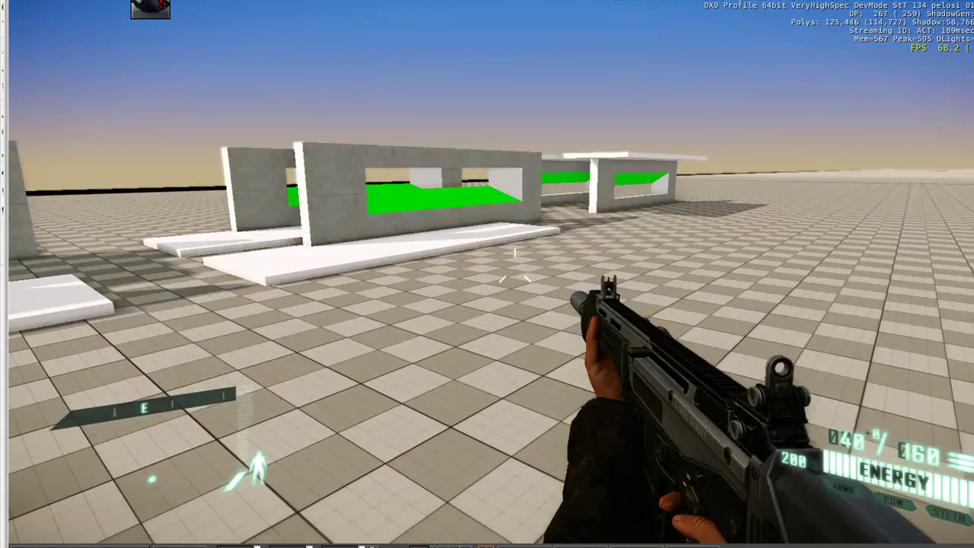
{"action": "key", "text": "w"}
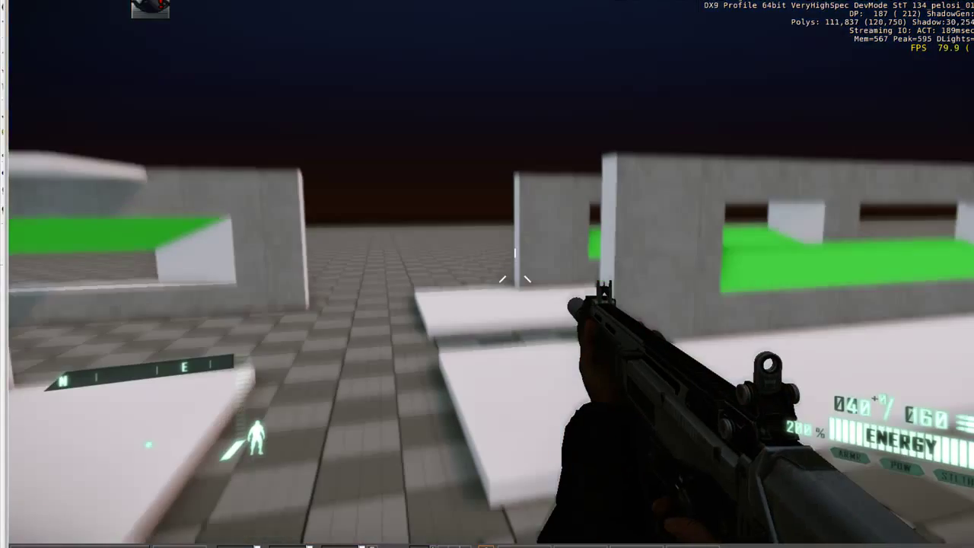
{"action": "key", "text": "w"}
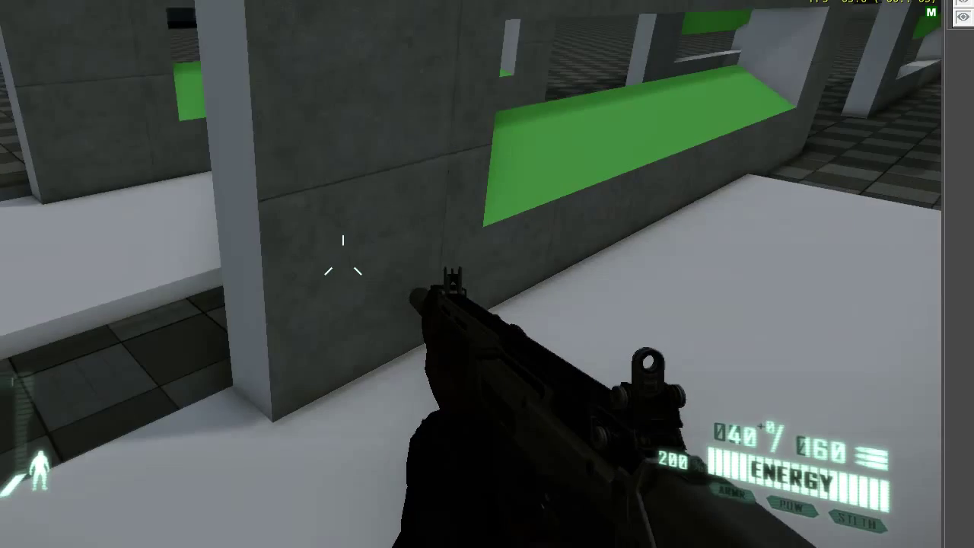
{"action": "key", "text": "w"}
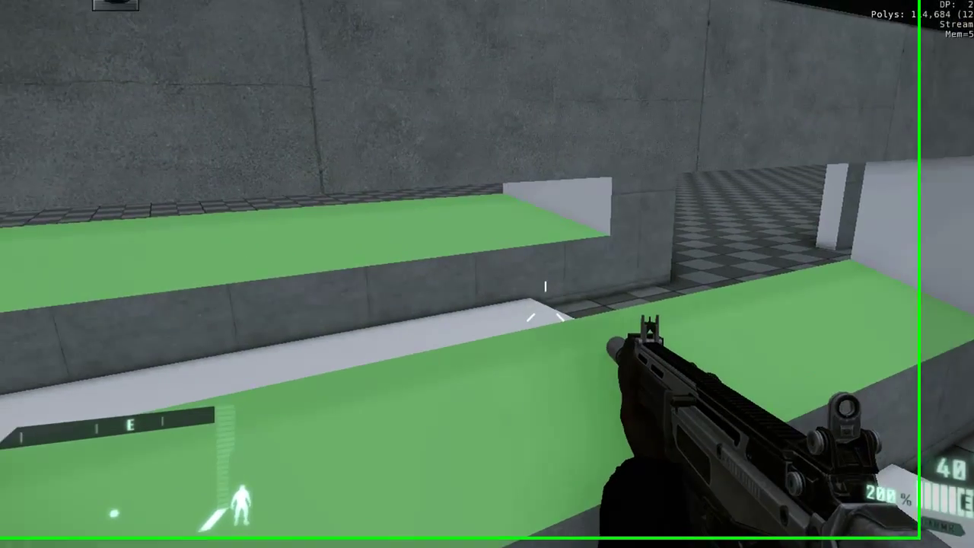
{"action": "key", "text": "s"}
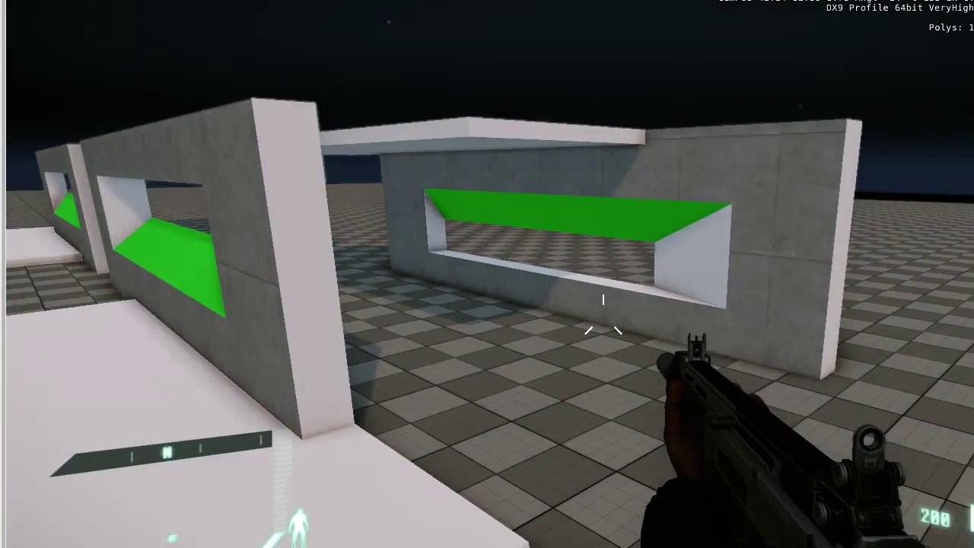
{"action": "key", "text": "w"}
{"action": "key", "text": "s"}
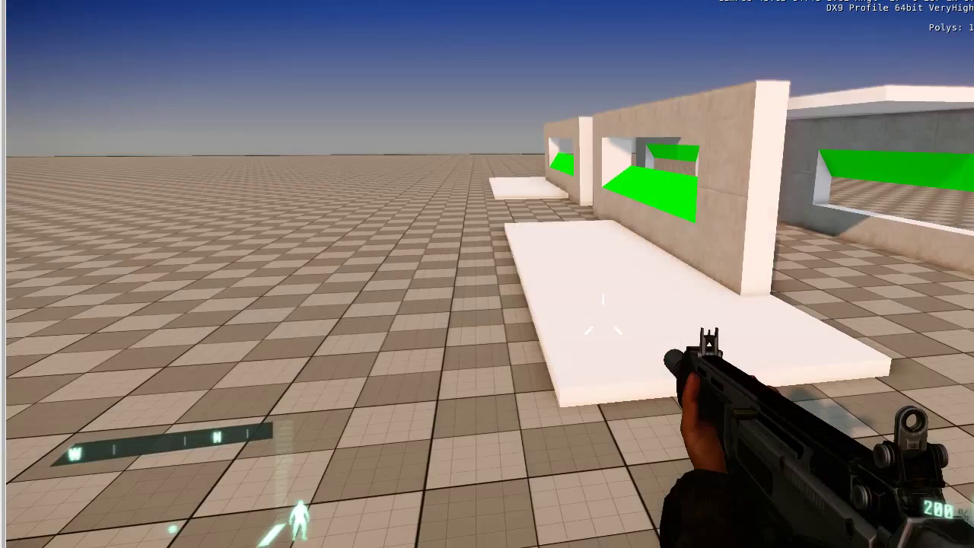
{"action": "key", "text": "w"}
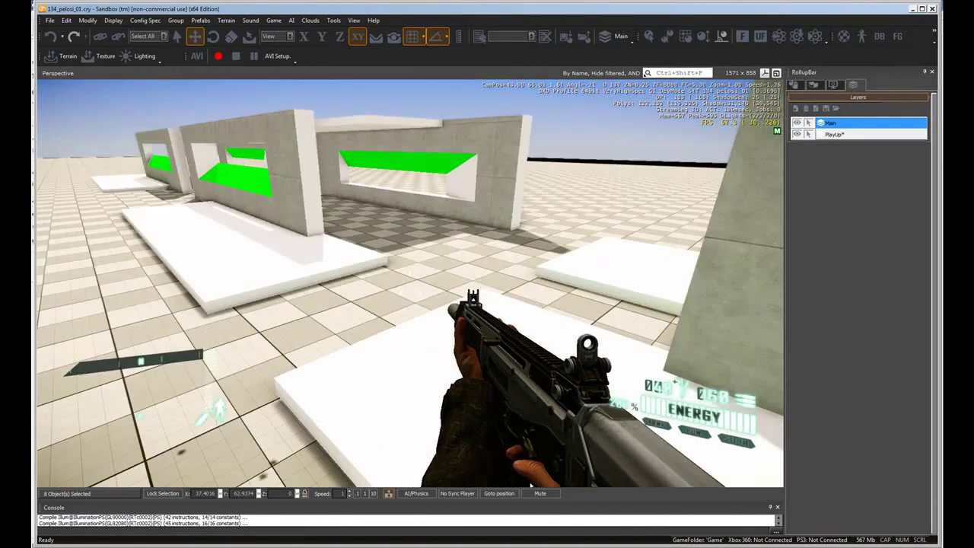
{"action": "key", "text": "s"}
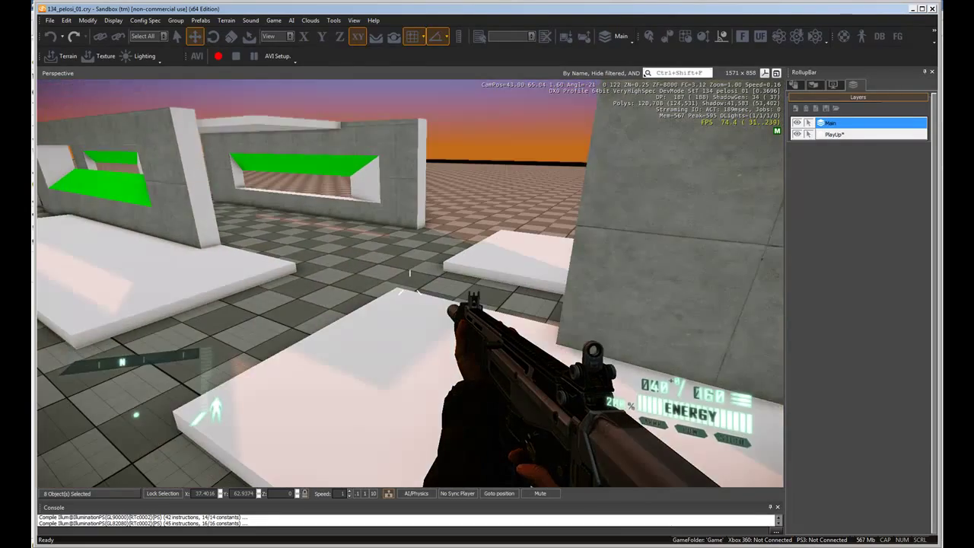
{"action": "key", "text": "w"}
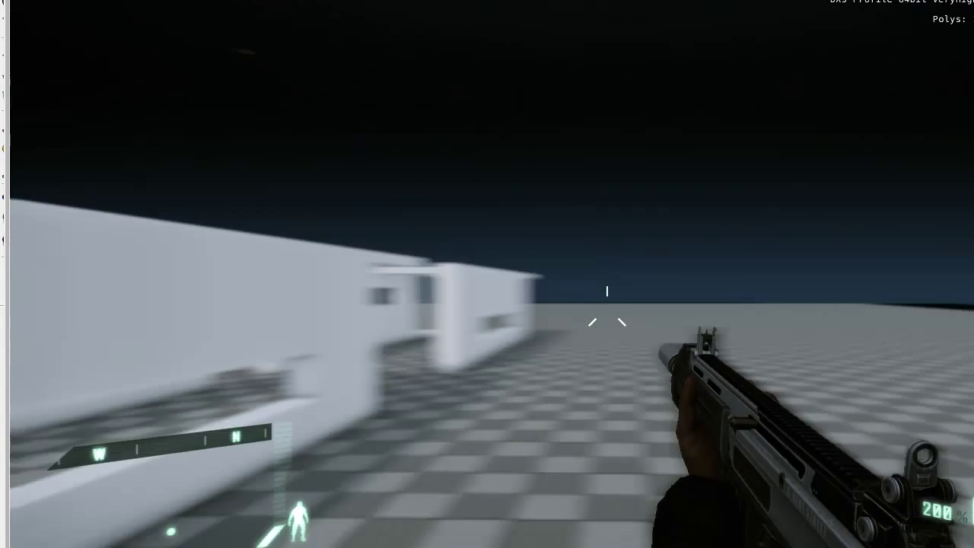
{"action": "key", "text": "w"}
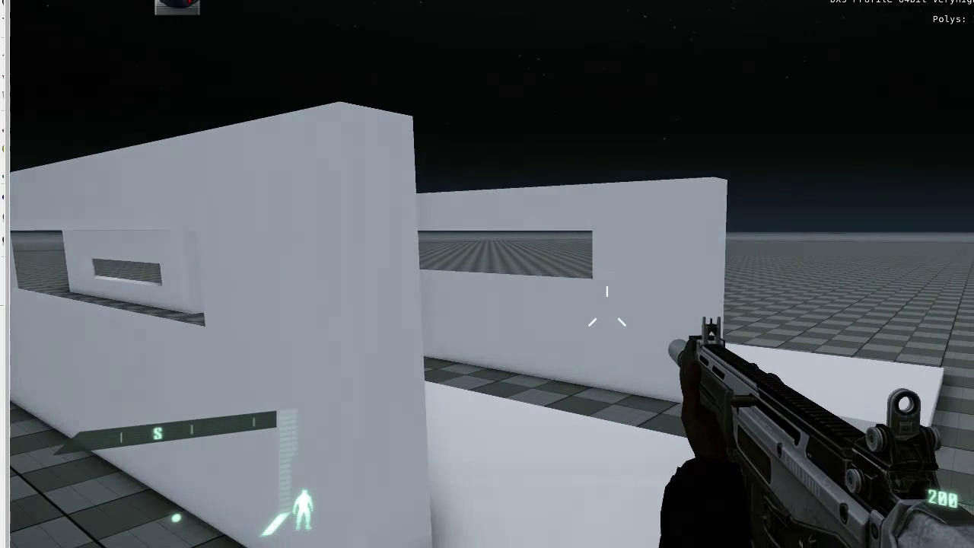
Leave game mode and set the level's time of day to 12:00
{"action": "key", "text": "Escape"}
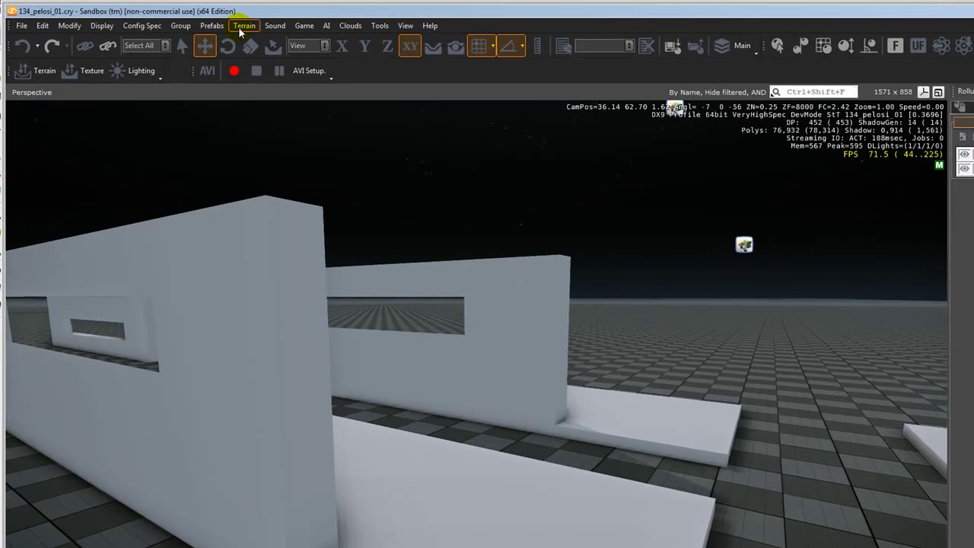
{"action": "left_click", "coordinate": [223, 23]}
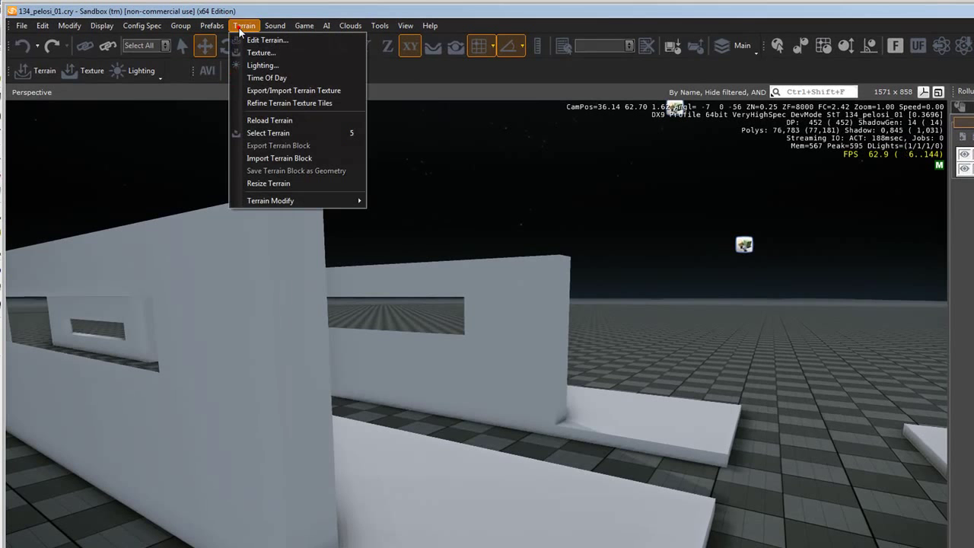
{"action": "left_click", "coordinate": [249, 78]}
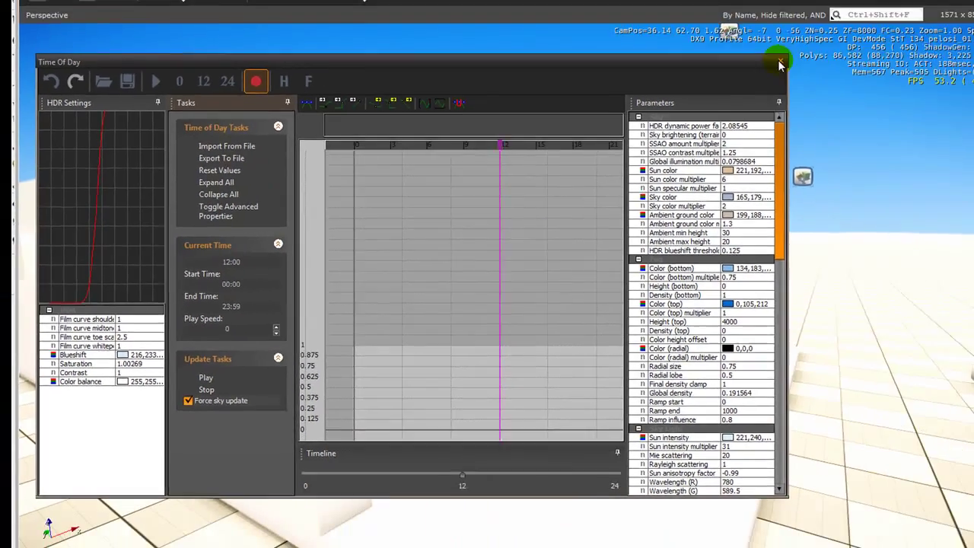
{"action": "left_click", "coordinate": [916, 27]}
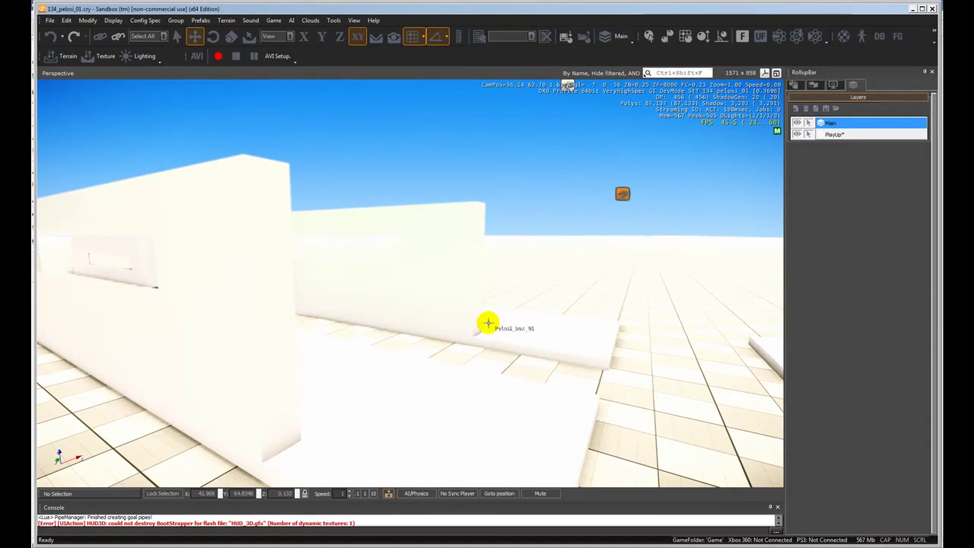
Walk around the box objects in game mode to inspect them in midday light, and return to the editor
{"action": "key", "text": "ctrl+g"}
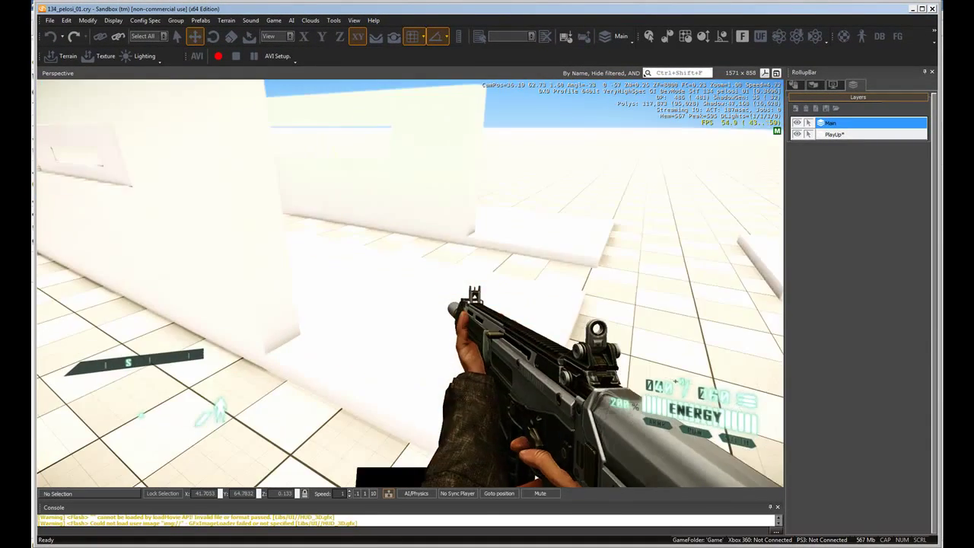
{"action": "key", "text": "w"}
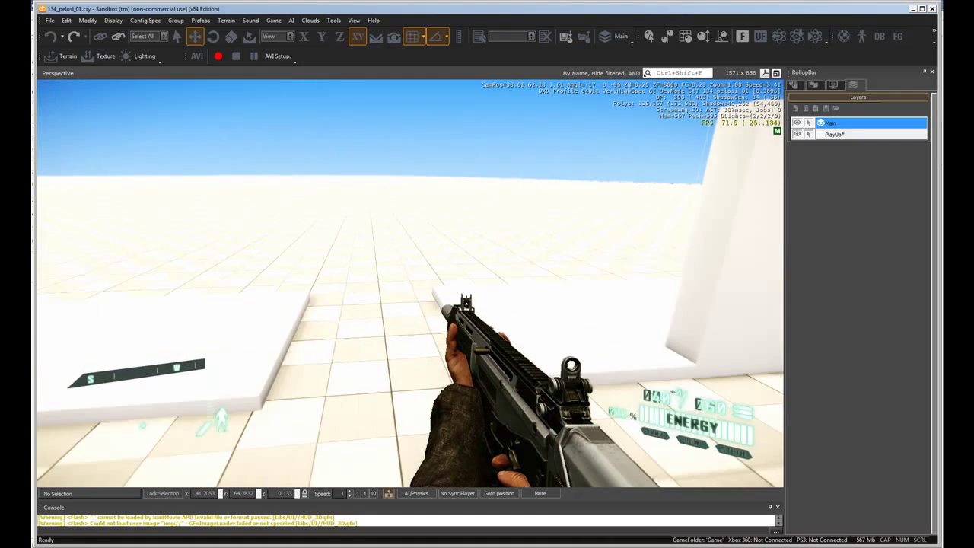
{"action": "key", "text": "w"}
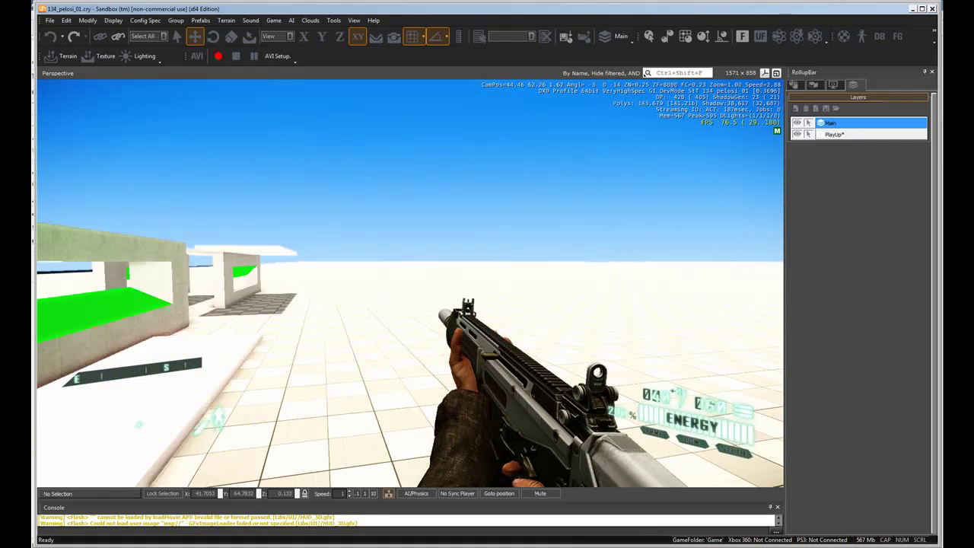
{"action": "key", "text": "Escape"}
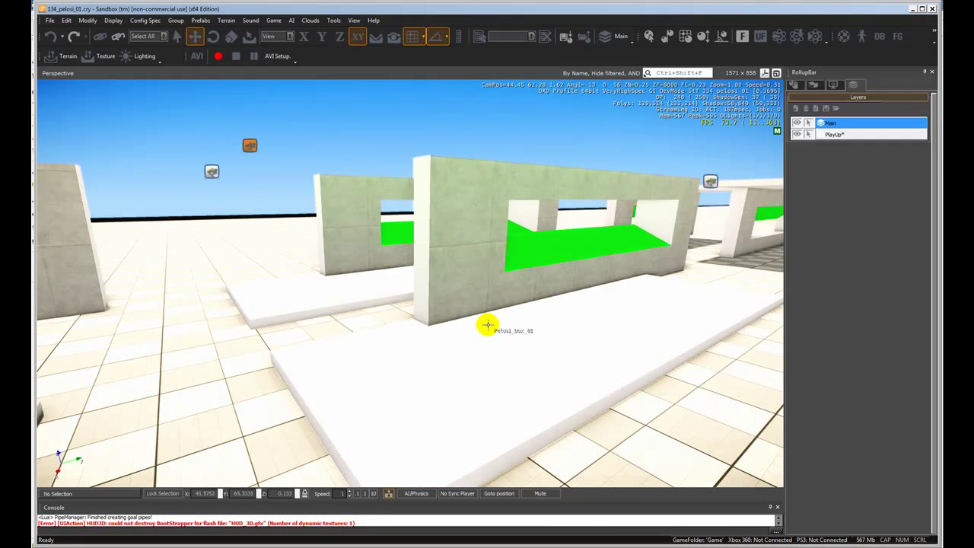
Set the level's time of day to 15:41 on the timeline
{"action": "left_click", "coordinate": [225, 21]}
{"action": "left_click", "coordinate": [238, 58]}
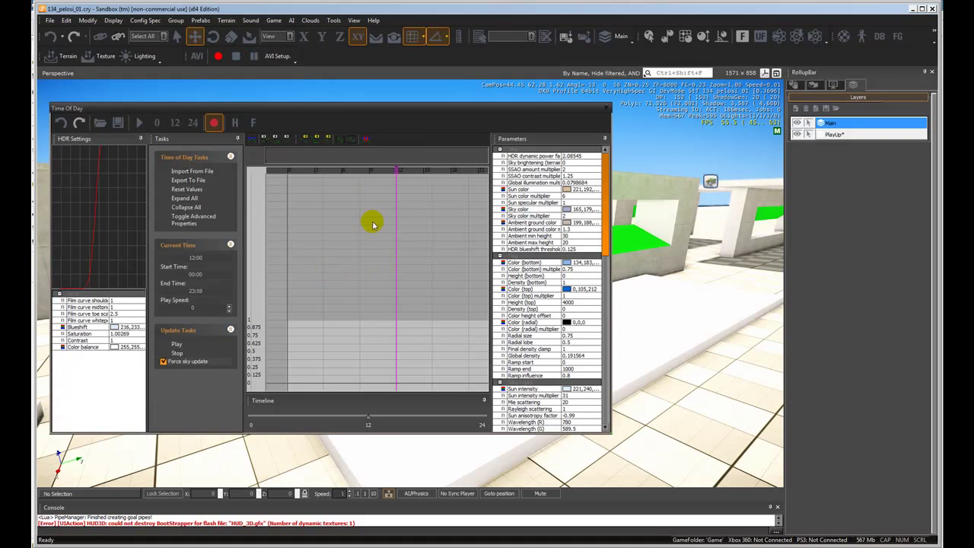
{"action": "mouse_move", "coordinate": [369, 420]}
{"action": "left_mouse_down"}
{"action": "mouse_move", "coordinate": [415, 420]}
{"action": "mouse_move", "coordinate": [405, 418]}
{"action": "left_mouse_up"}
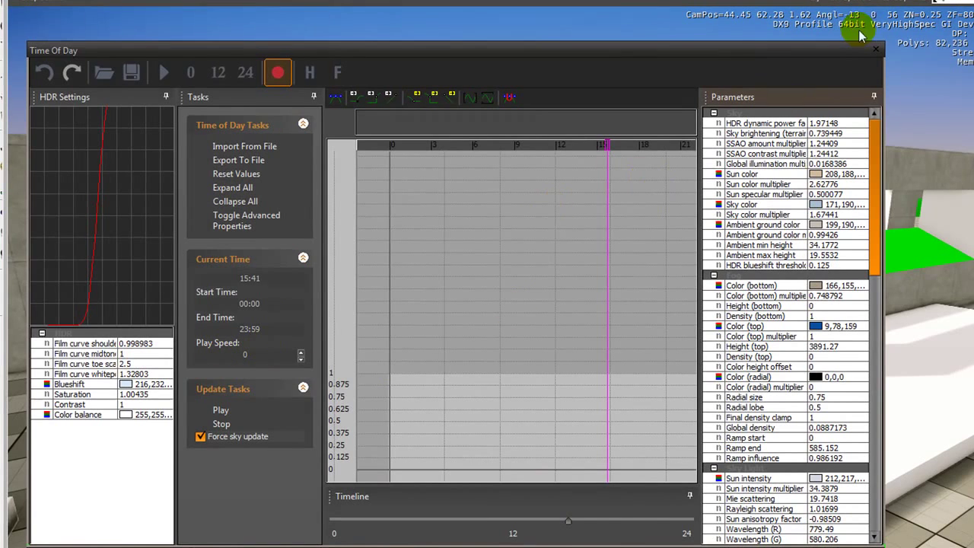
{"action": "left_click", "coordinate": [874, 51]}
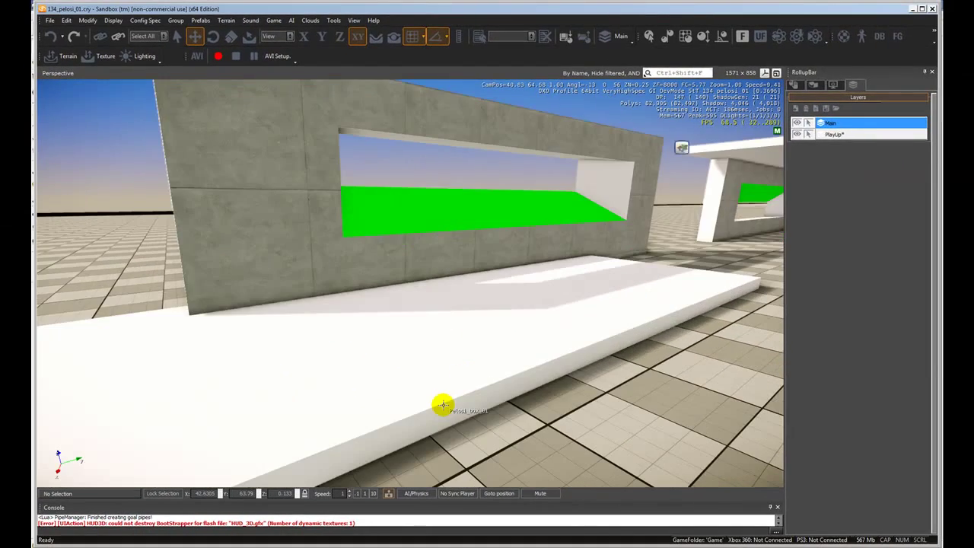
Enter game mode and walk past the concrete walls to the roofed box objects to examine their materials and shadows in afternoon light
{"action": "key", "text": "s"}
{"action": "key", "text": "ctrl+g"}
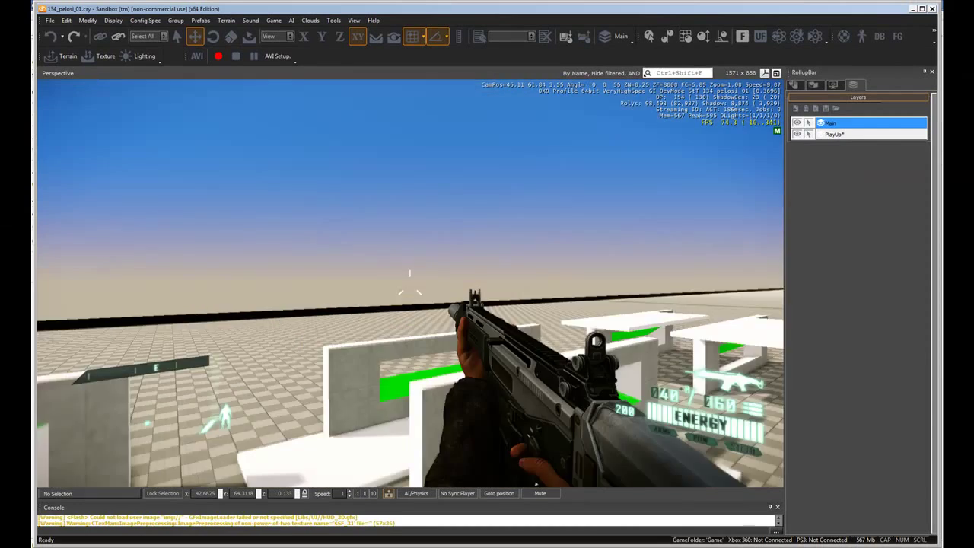
{"action": "key", "text": "w"}
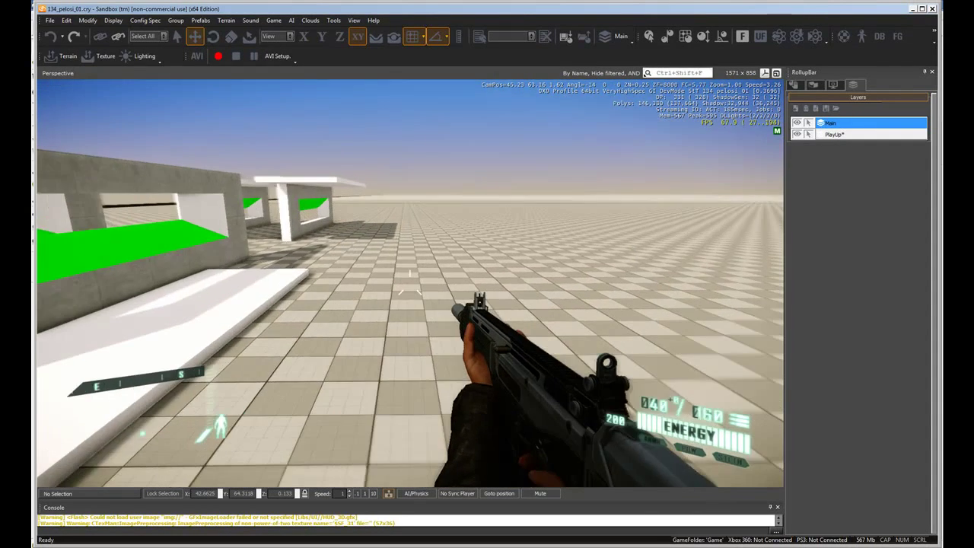
{"action": "key", "text": "w"}
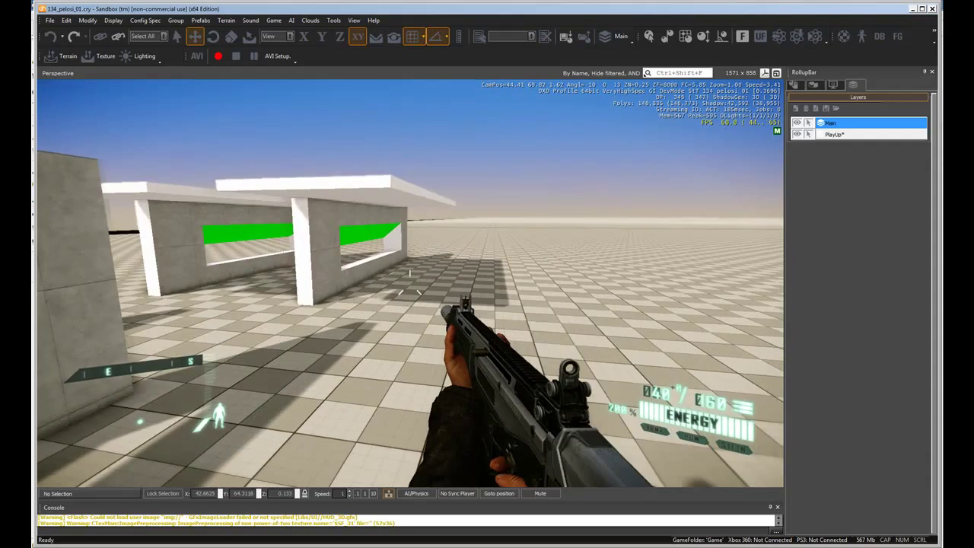
{"action": "key", "text": "w"}
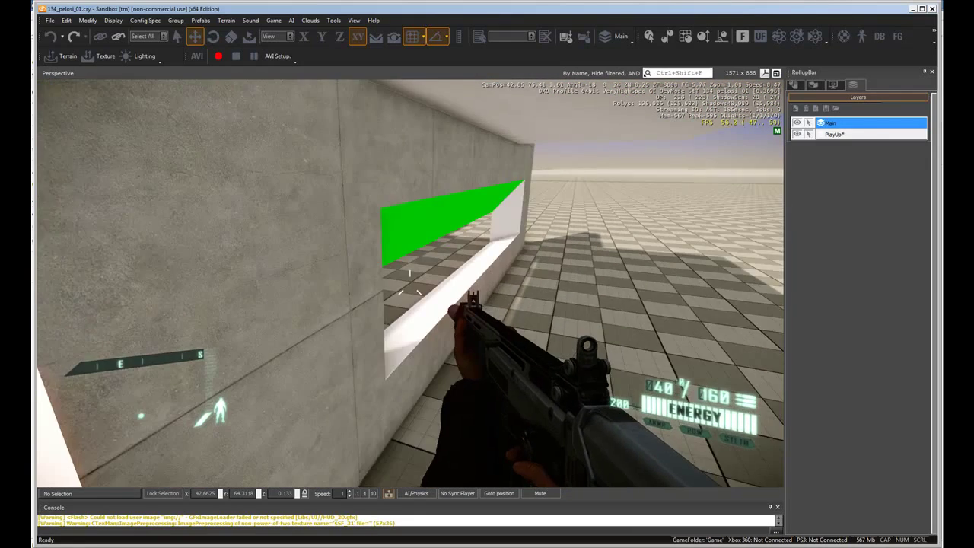
{"action": "key", "text": "w"}
{"action": "key", "text": "a"}
{"action": "key", "text": "w"}
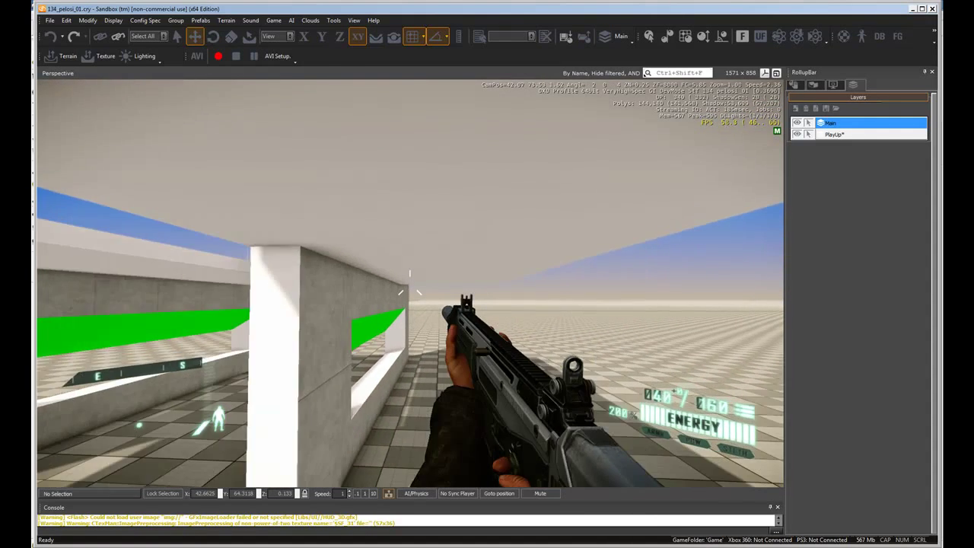
Walk back and forth between the open and roofed box objects, shooting at their surfaces and the ground to check the bullet impacts
{"action": "key", "text": "s"}
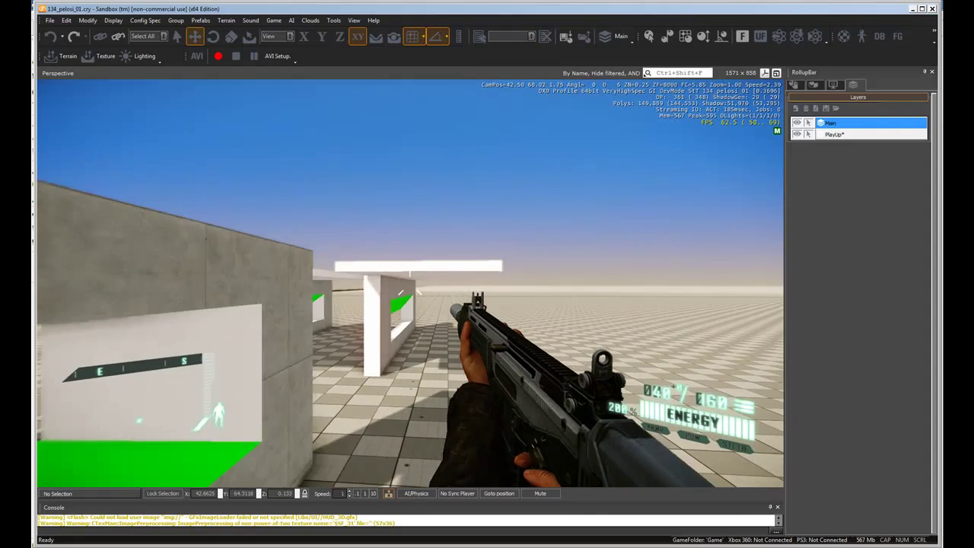
{"action": "key", "text": "s"}
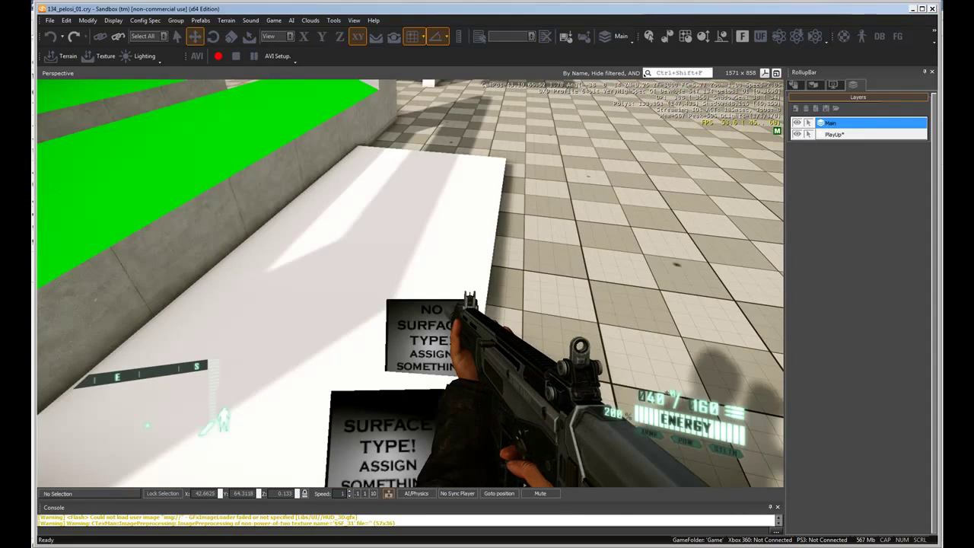
{"action": "key", "text": "s"}
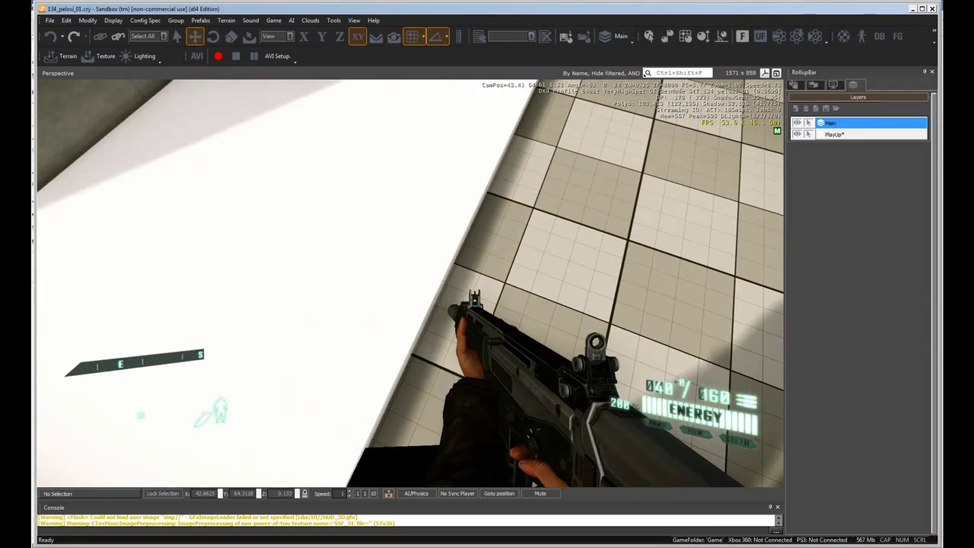
{"action": "key", "text": "w"}
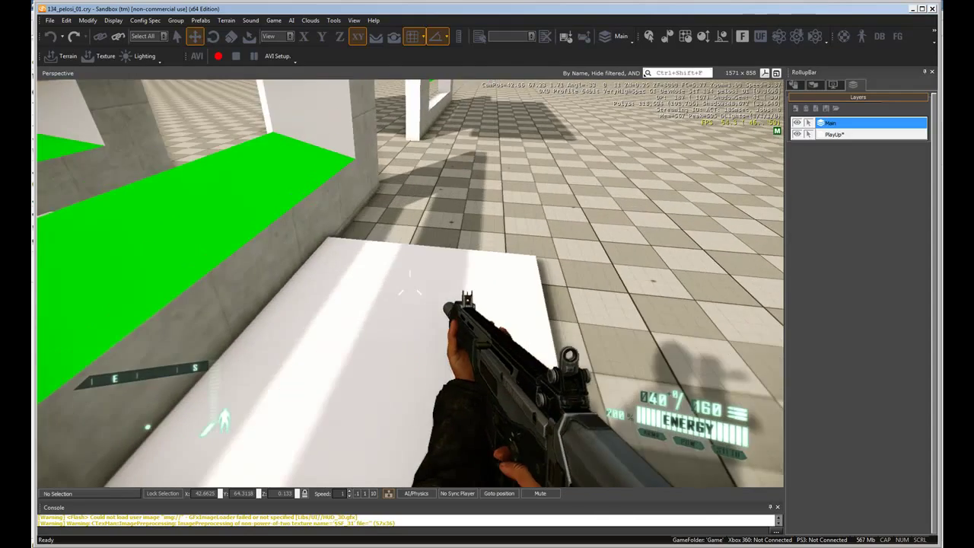
{"action": "key", "text": "w"}
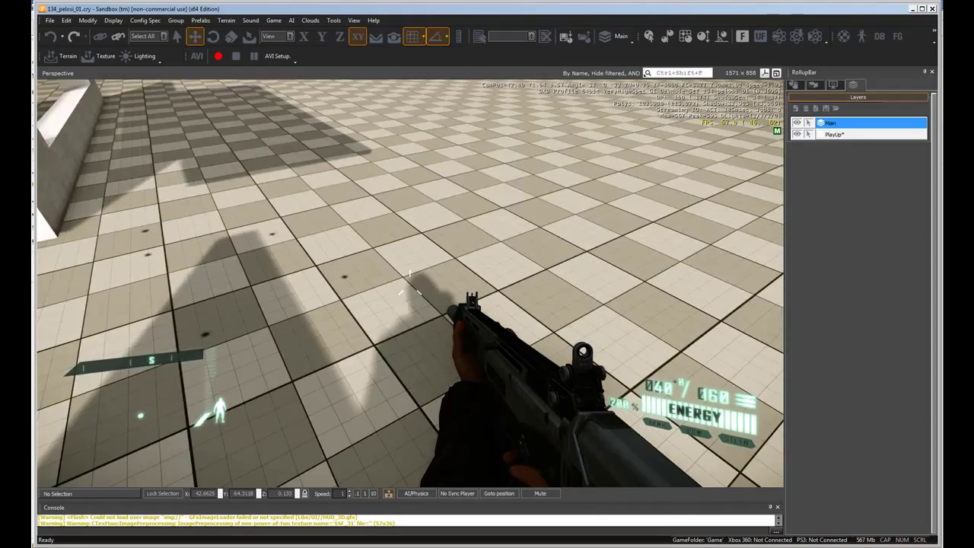
{"action": "mouse_move", "coordinate": [487, 274]}
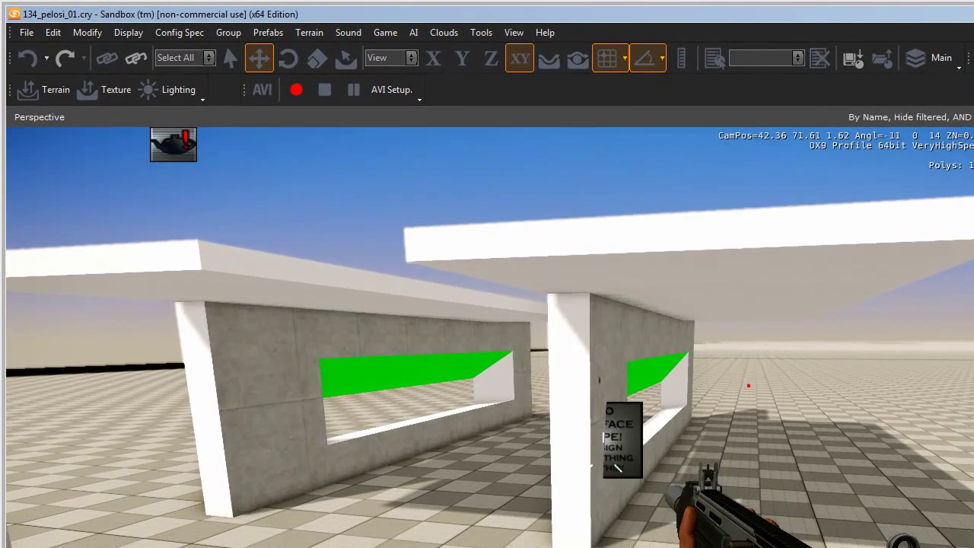